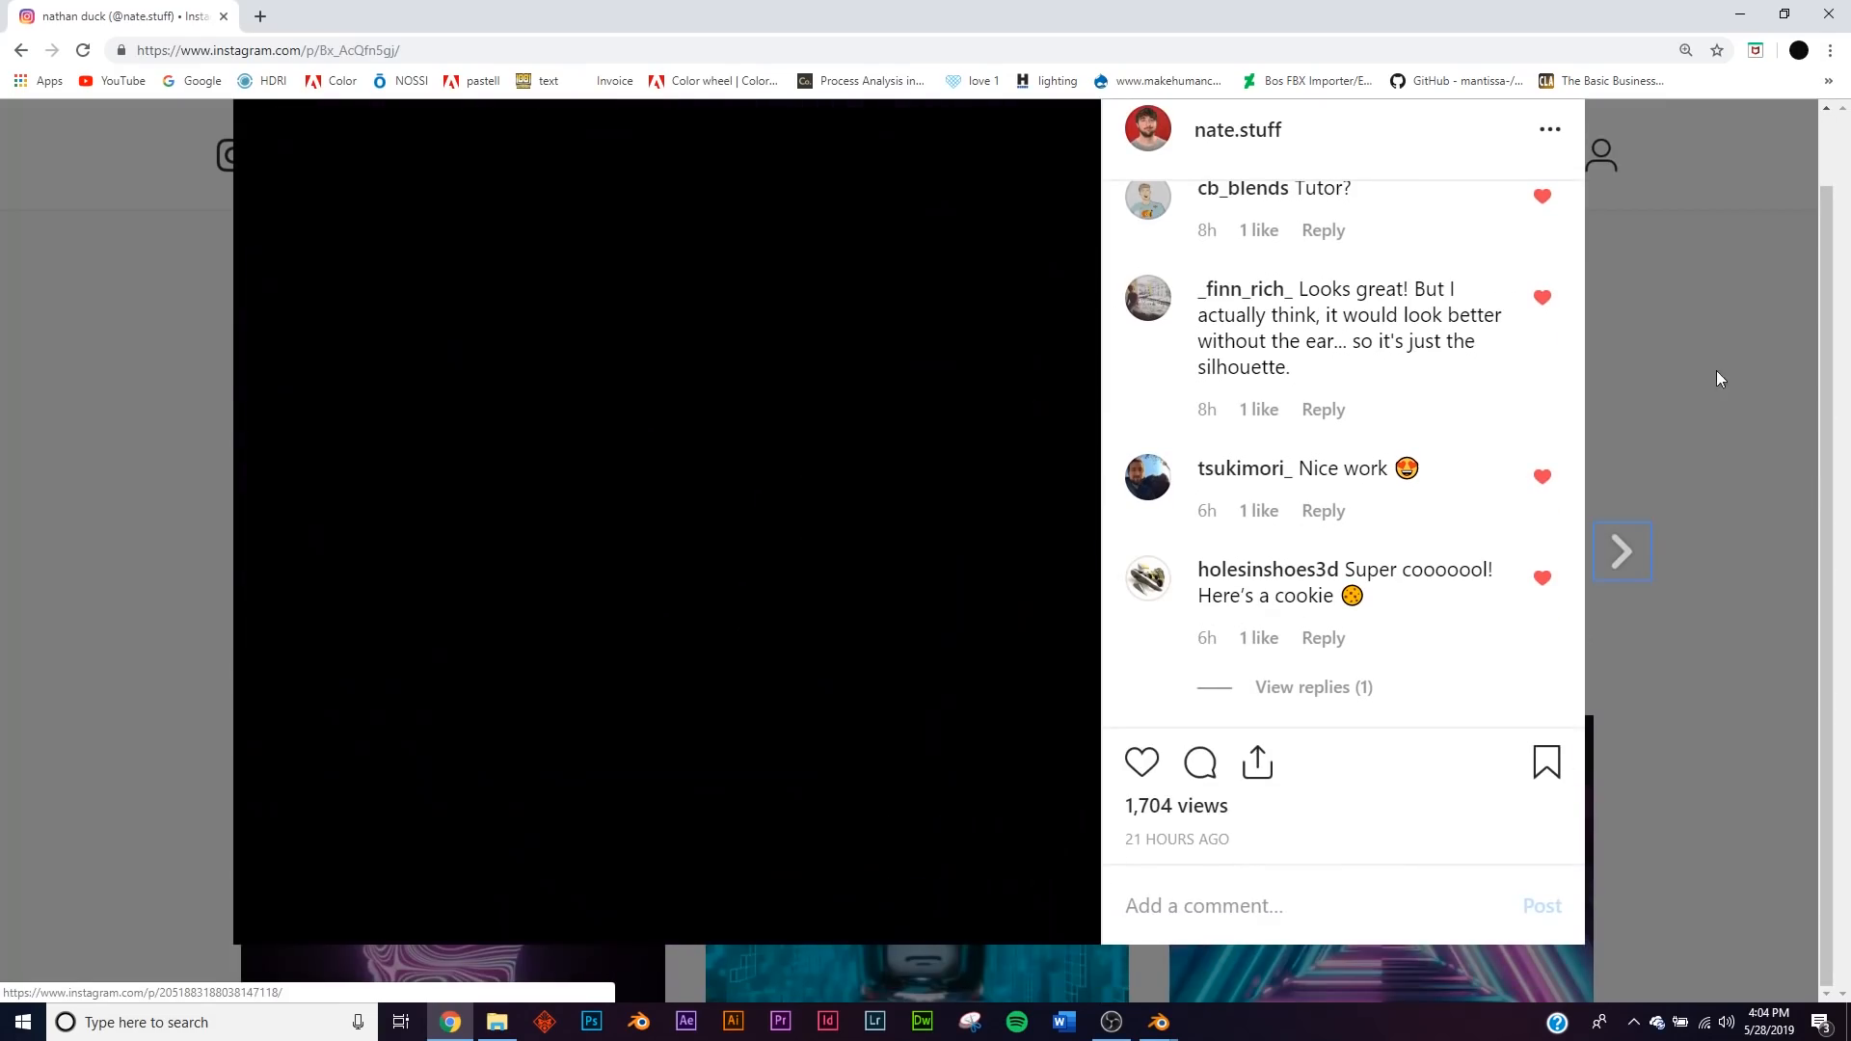
# Close the open Instagram post, browse the profile's post grid, and switch to Blender.
pyautogui.click(1677, 392)
pyautogui.scroll(-4, 588, 732)
pyautogui.scroll(5, 557, 738)
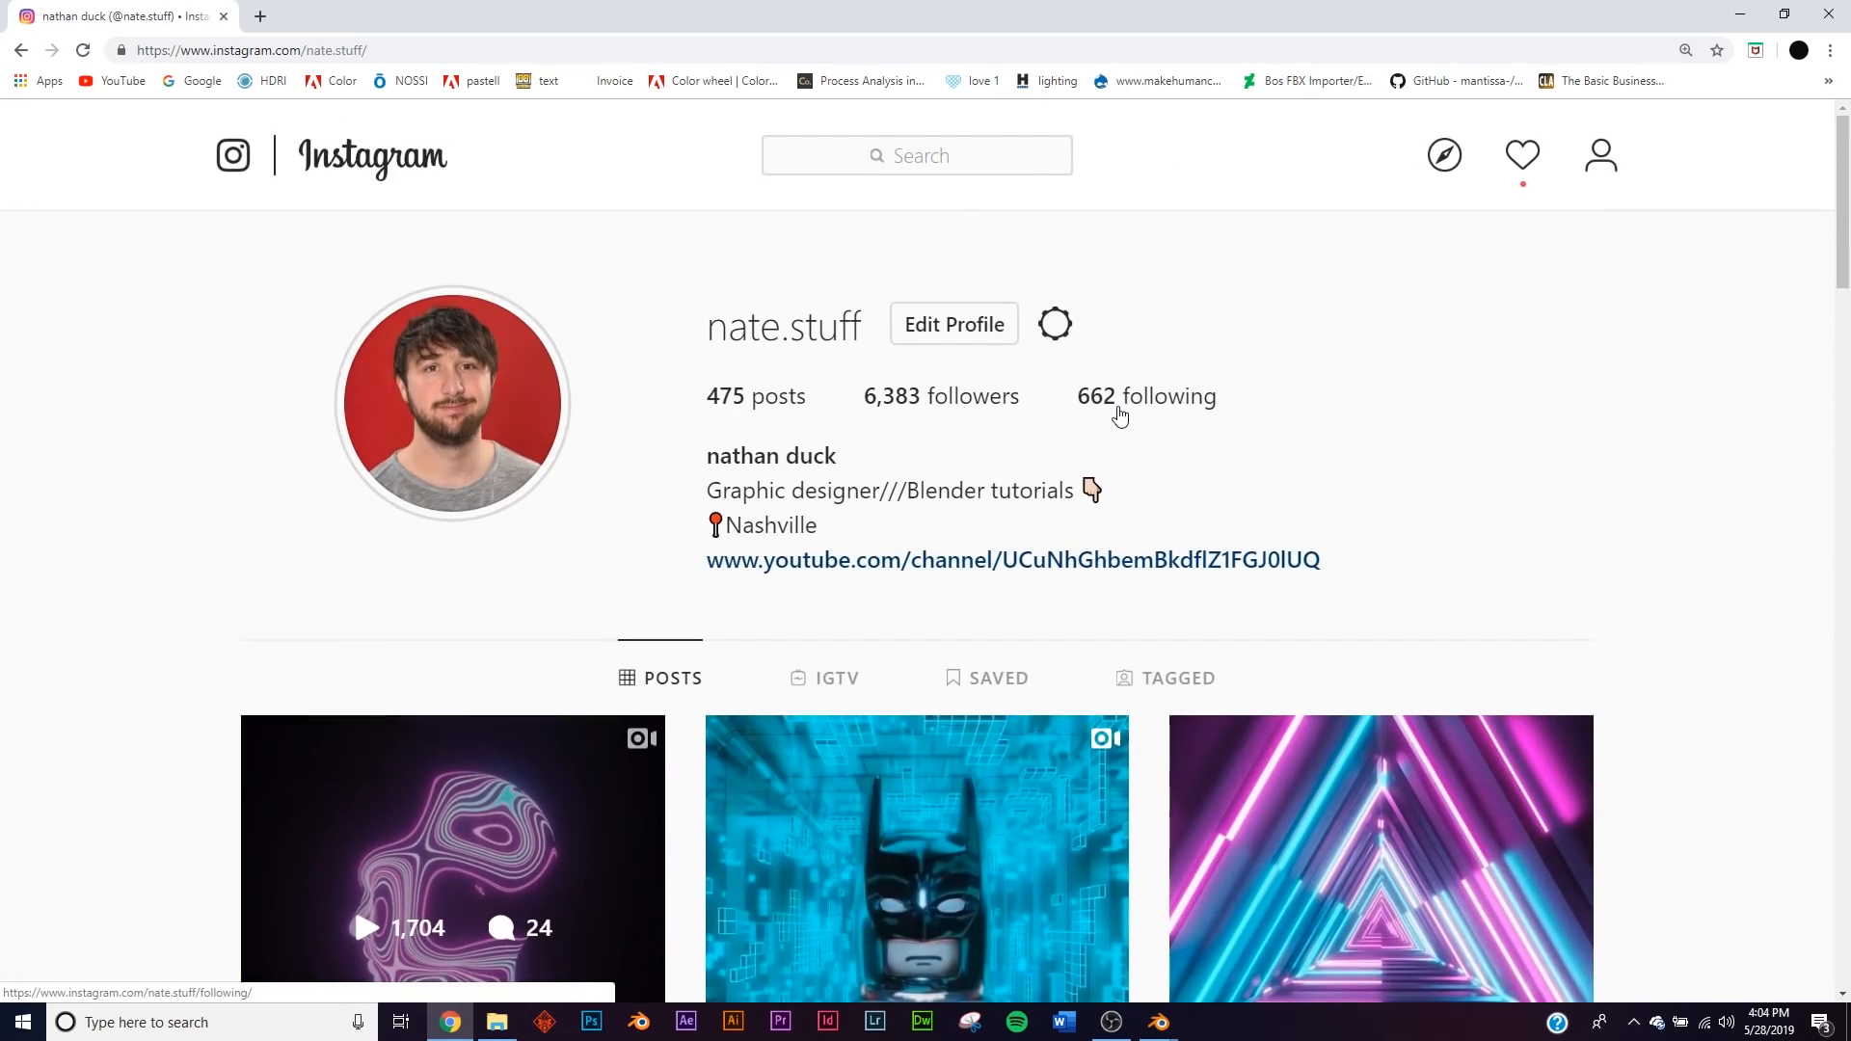
pyautogui.click(1725, 28)
# Examine the head model's face, ear and neck from several angles.
pyautogui.click(1078, 512)
pyautogui.moveTo(1078, 460); pyautogui.dragTo(974, 467, button='middle')
pyautogui.click(696, 414)
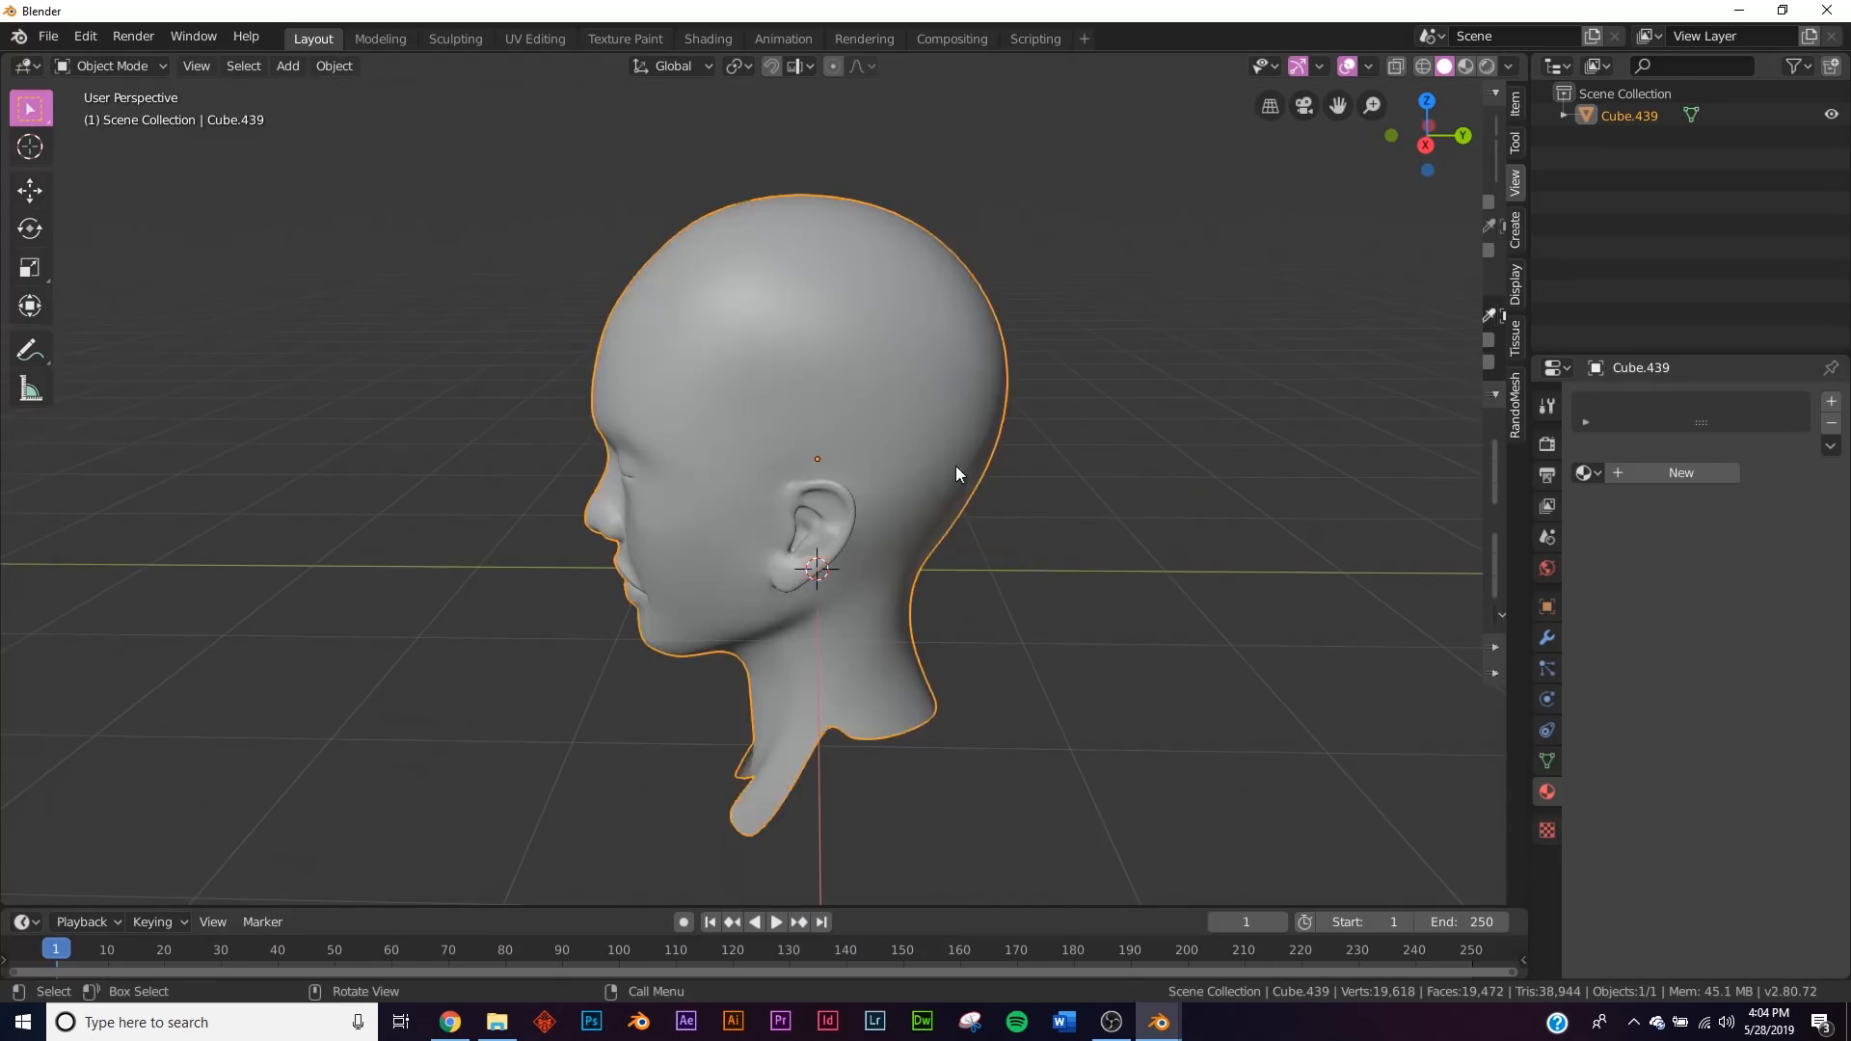
pyautogui.scroll(4, 839, 501)
pyautogui.moveTo(641, 555); pyautogui.dragTo(901, 514, button='middle')
pyautogui.moveTo(1074, 511); pyautogui.dragTo(933, 540, button='middle')
pyautogui.scroll(-5, 806, 571)
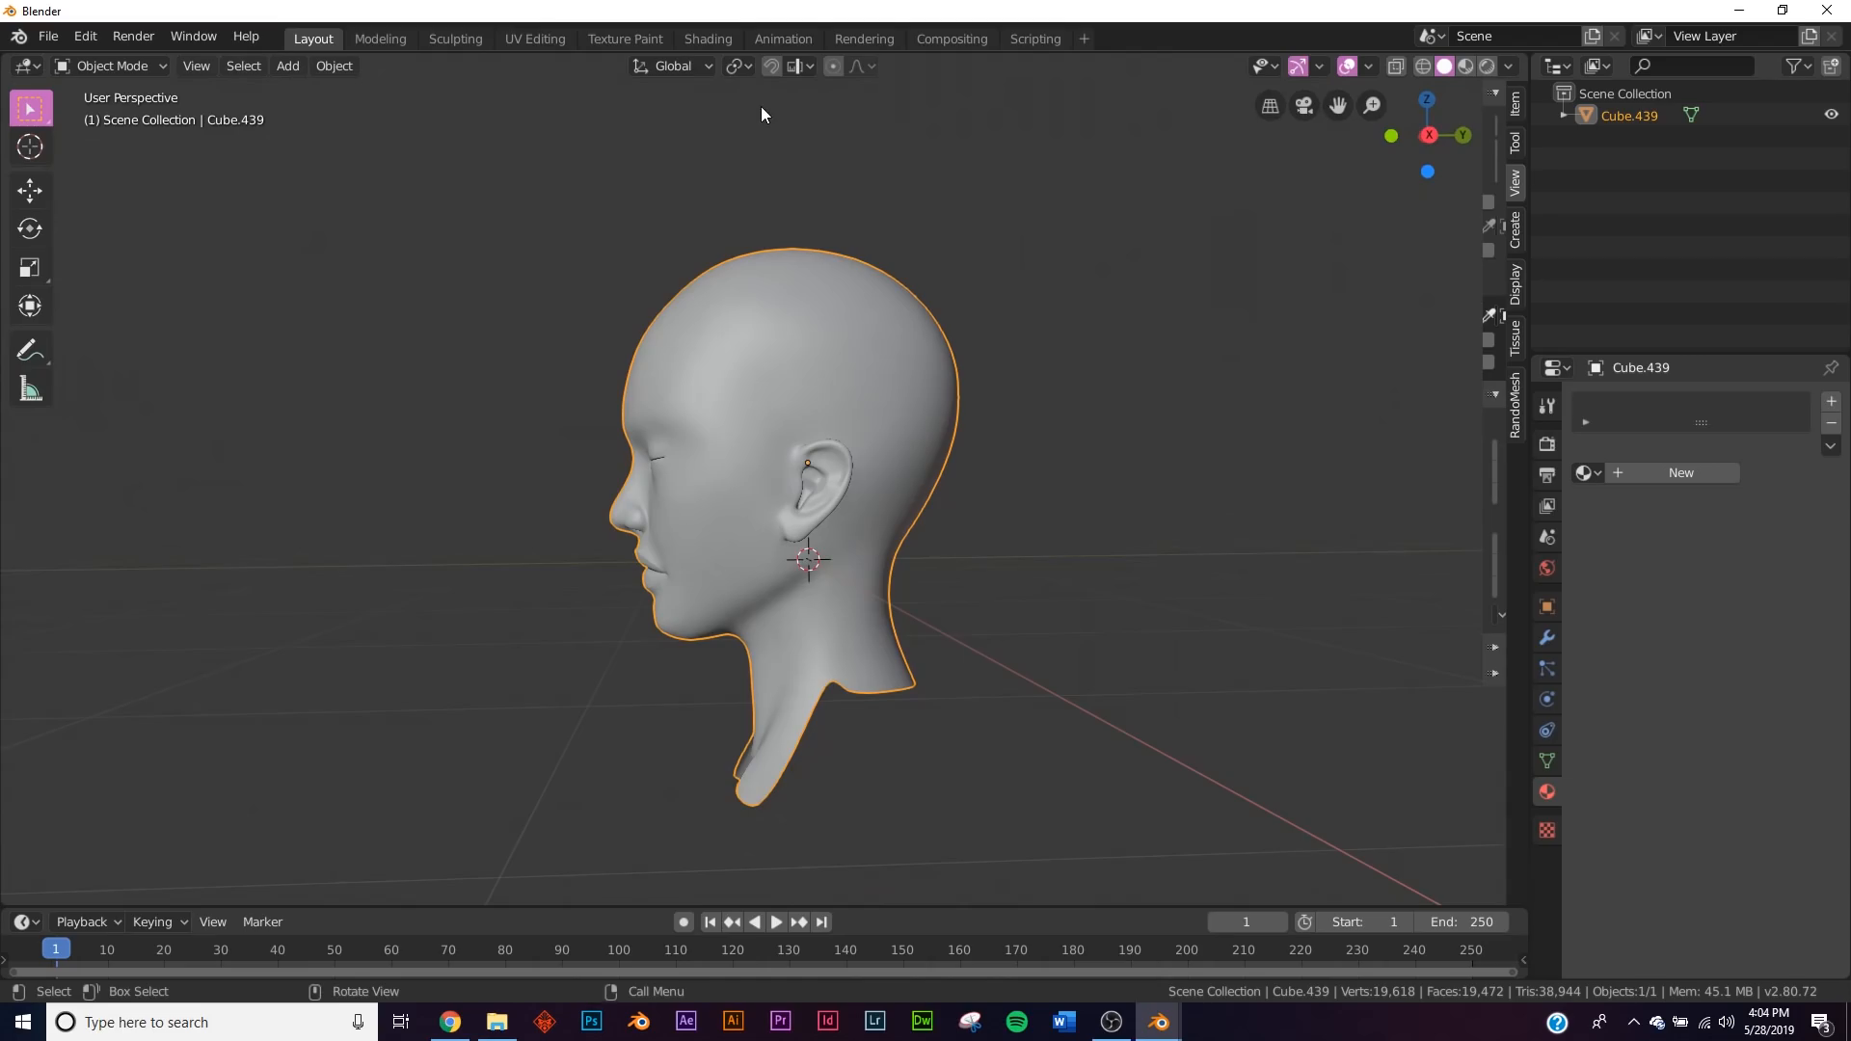
# Switch to the Shading workspace and set the render engine to Eevee.
pyautogui.click(709, 39)
pyautogui.moveTo(1243, 557)
pyautogui.mouseDown(button='middle')
pyautogui.moveTo(1224, 479)
pyautogui.moveTo(1228, 604)
pyautogui.moveTo(1265, 559)
pyautogui.mouseUp(button='middle')
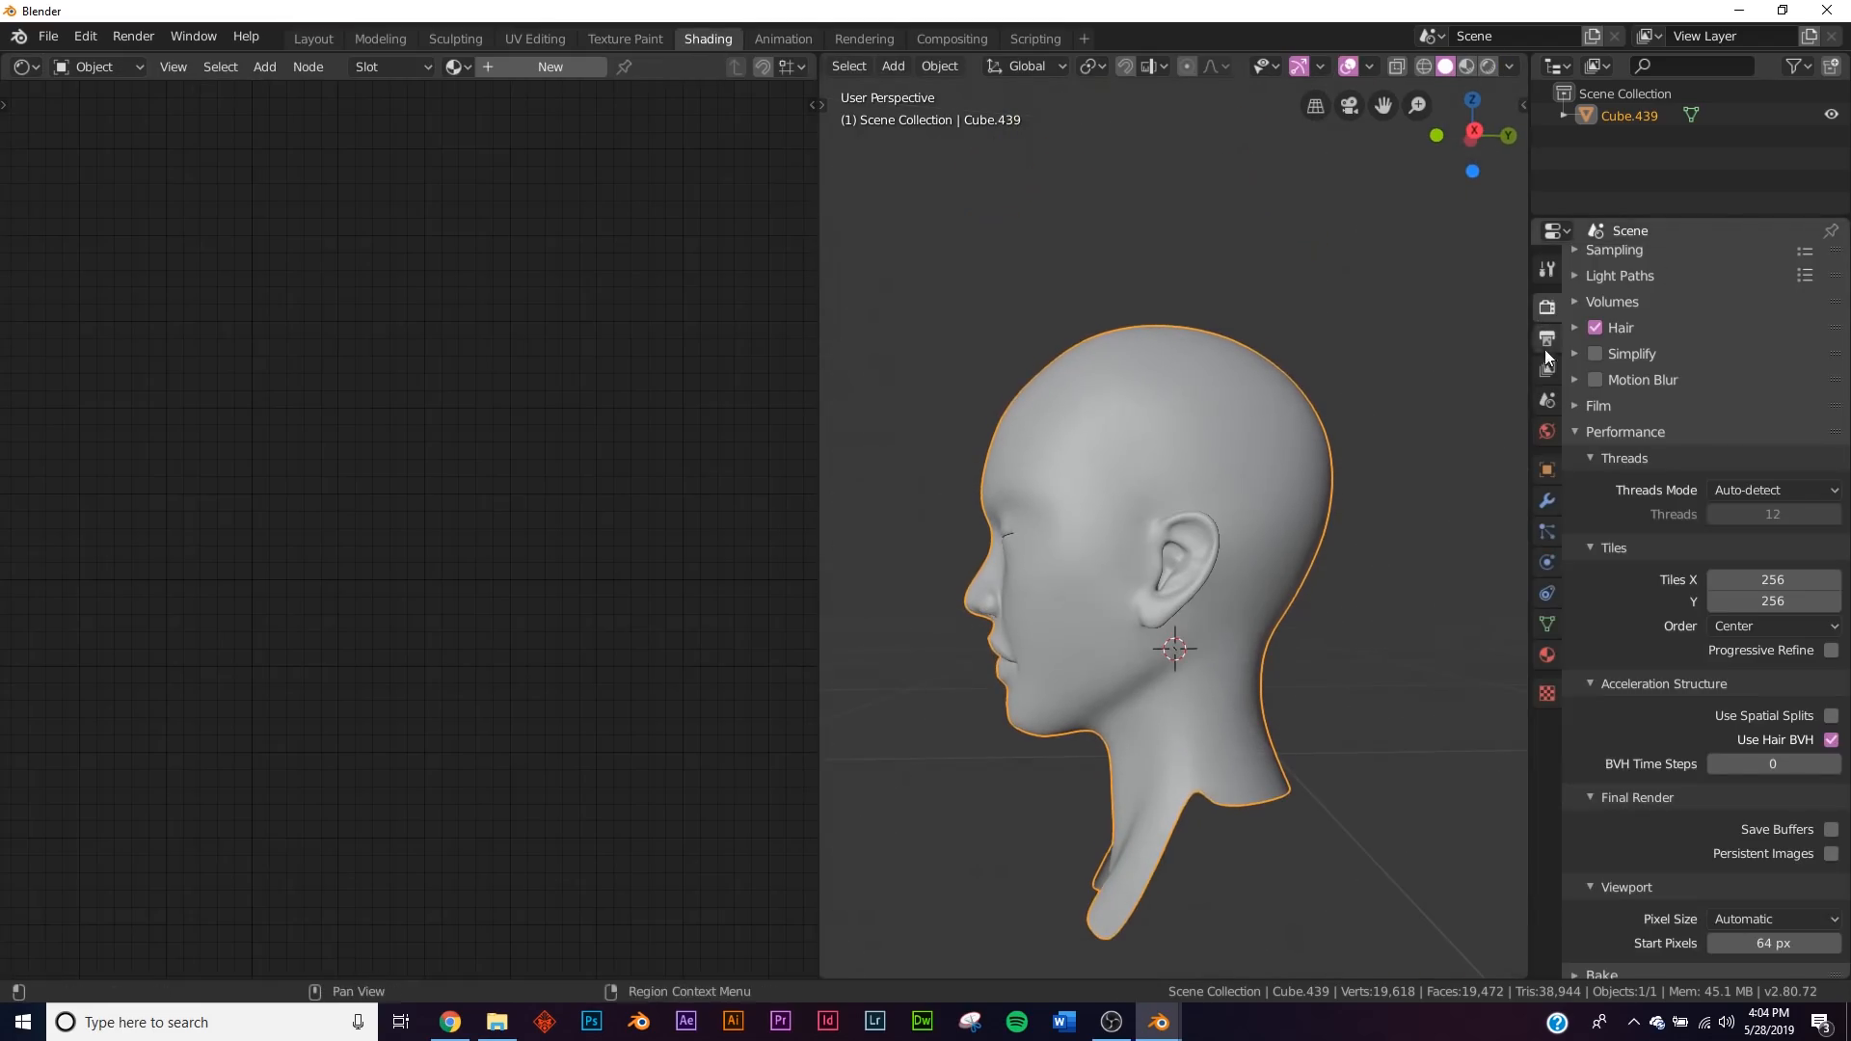
pyautogui.scroll(4, 1677, 352)
pyautogui.click(1757, 262)
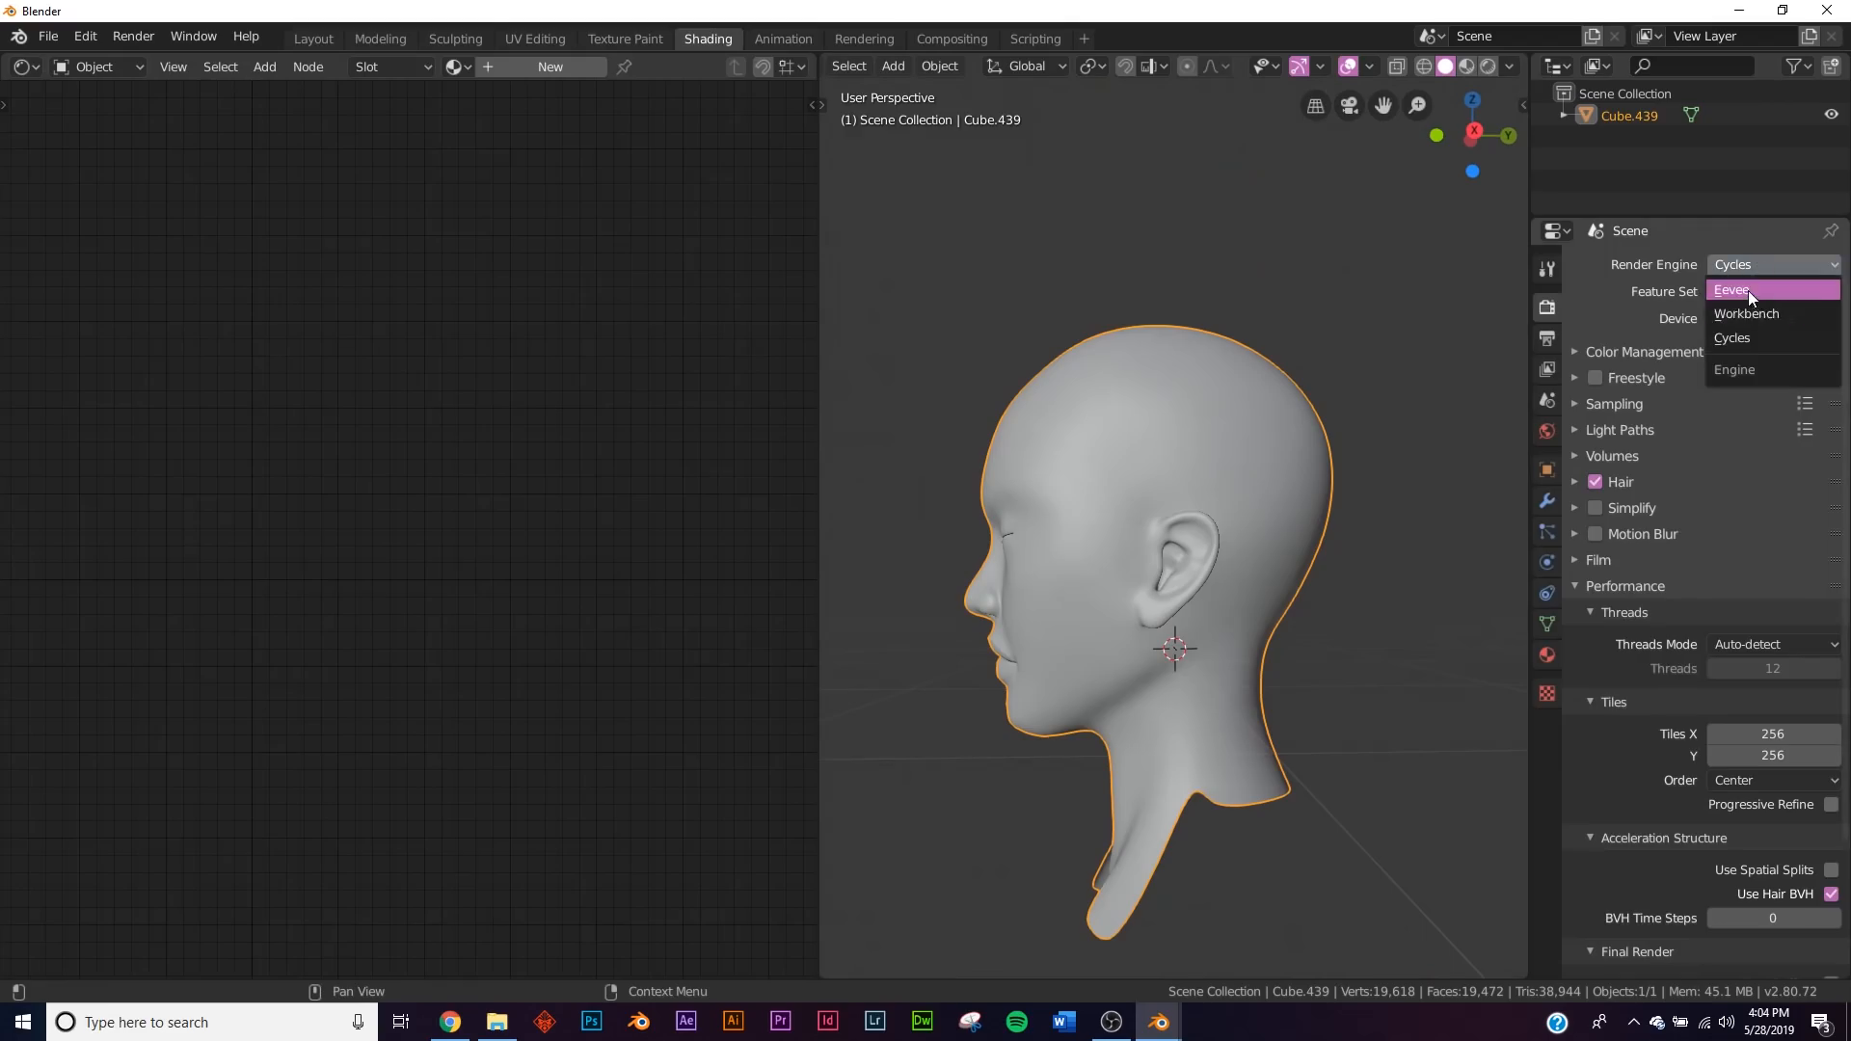
pyautogui.click(1749, 291)
pyautogui.moveTo(1161, 713); pyautogui.dragTo(1147, 639, button='middle')
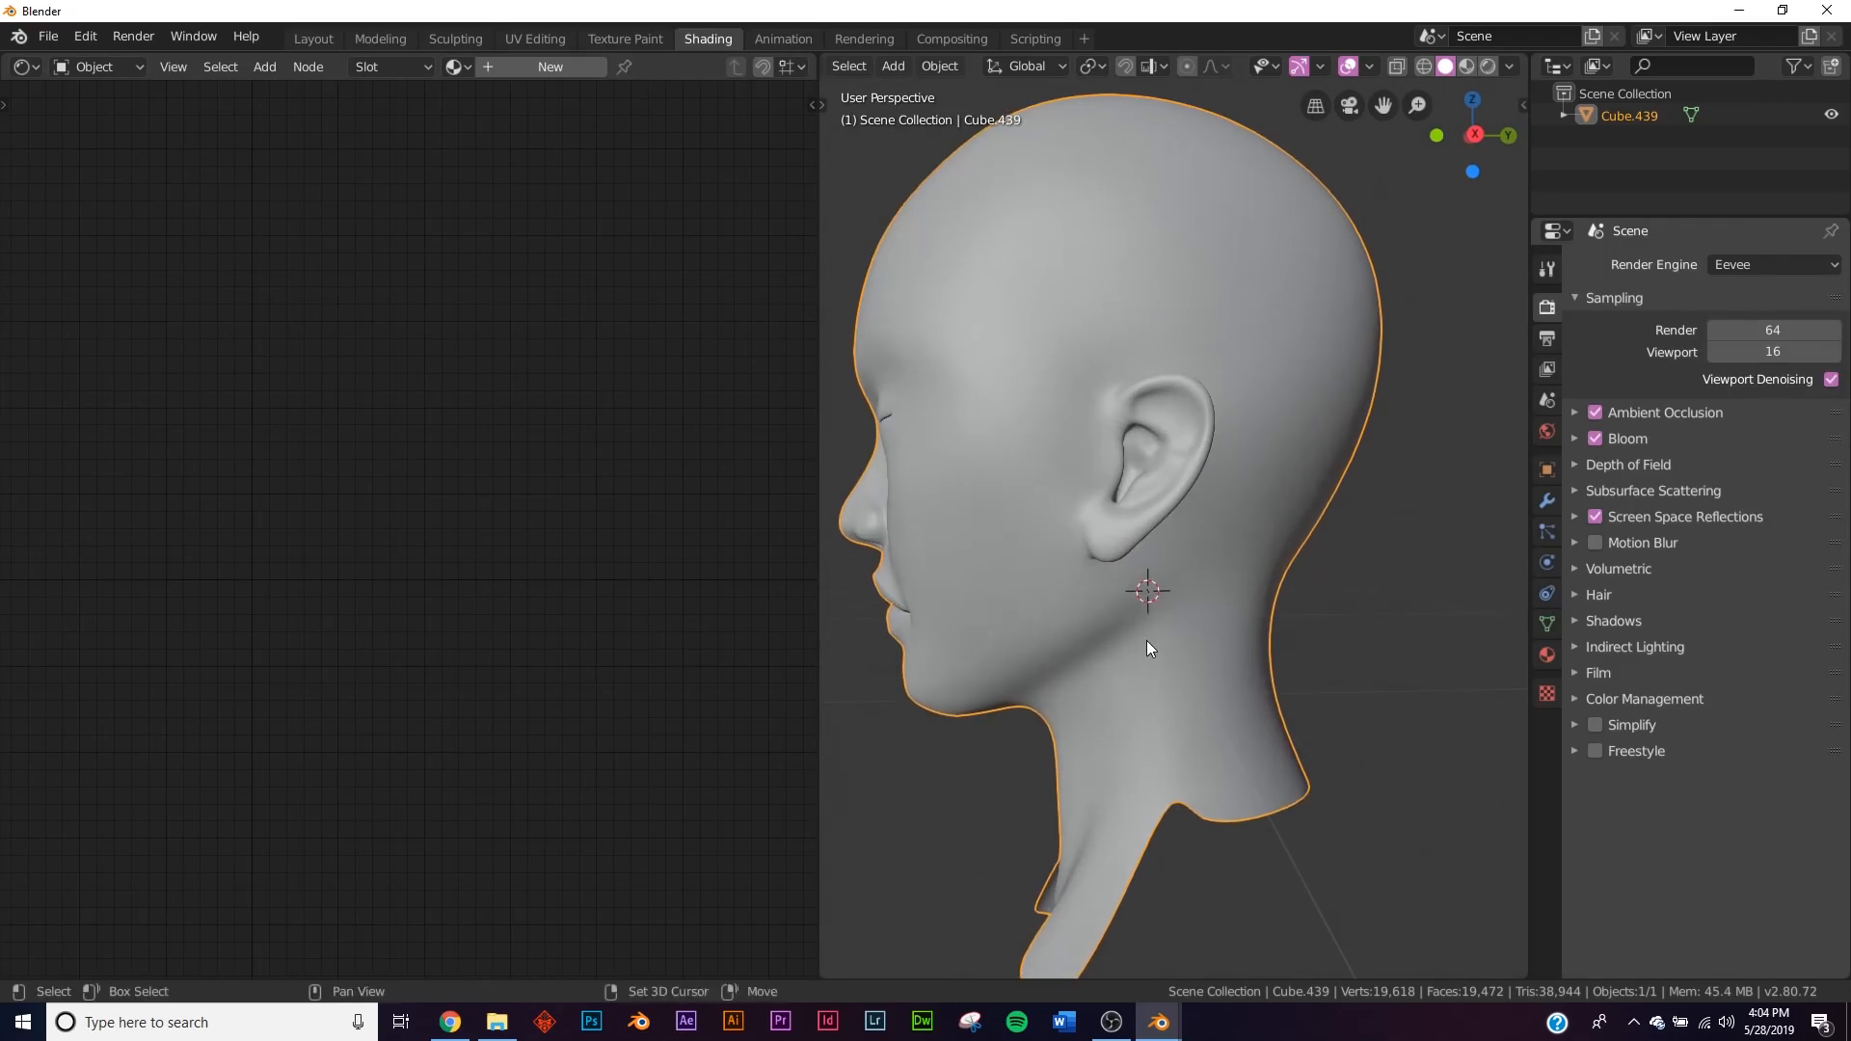
pyautogui.scroll(-1, 1147, 640)
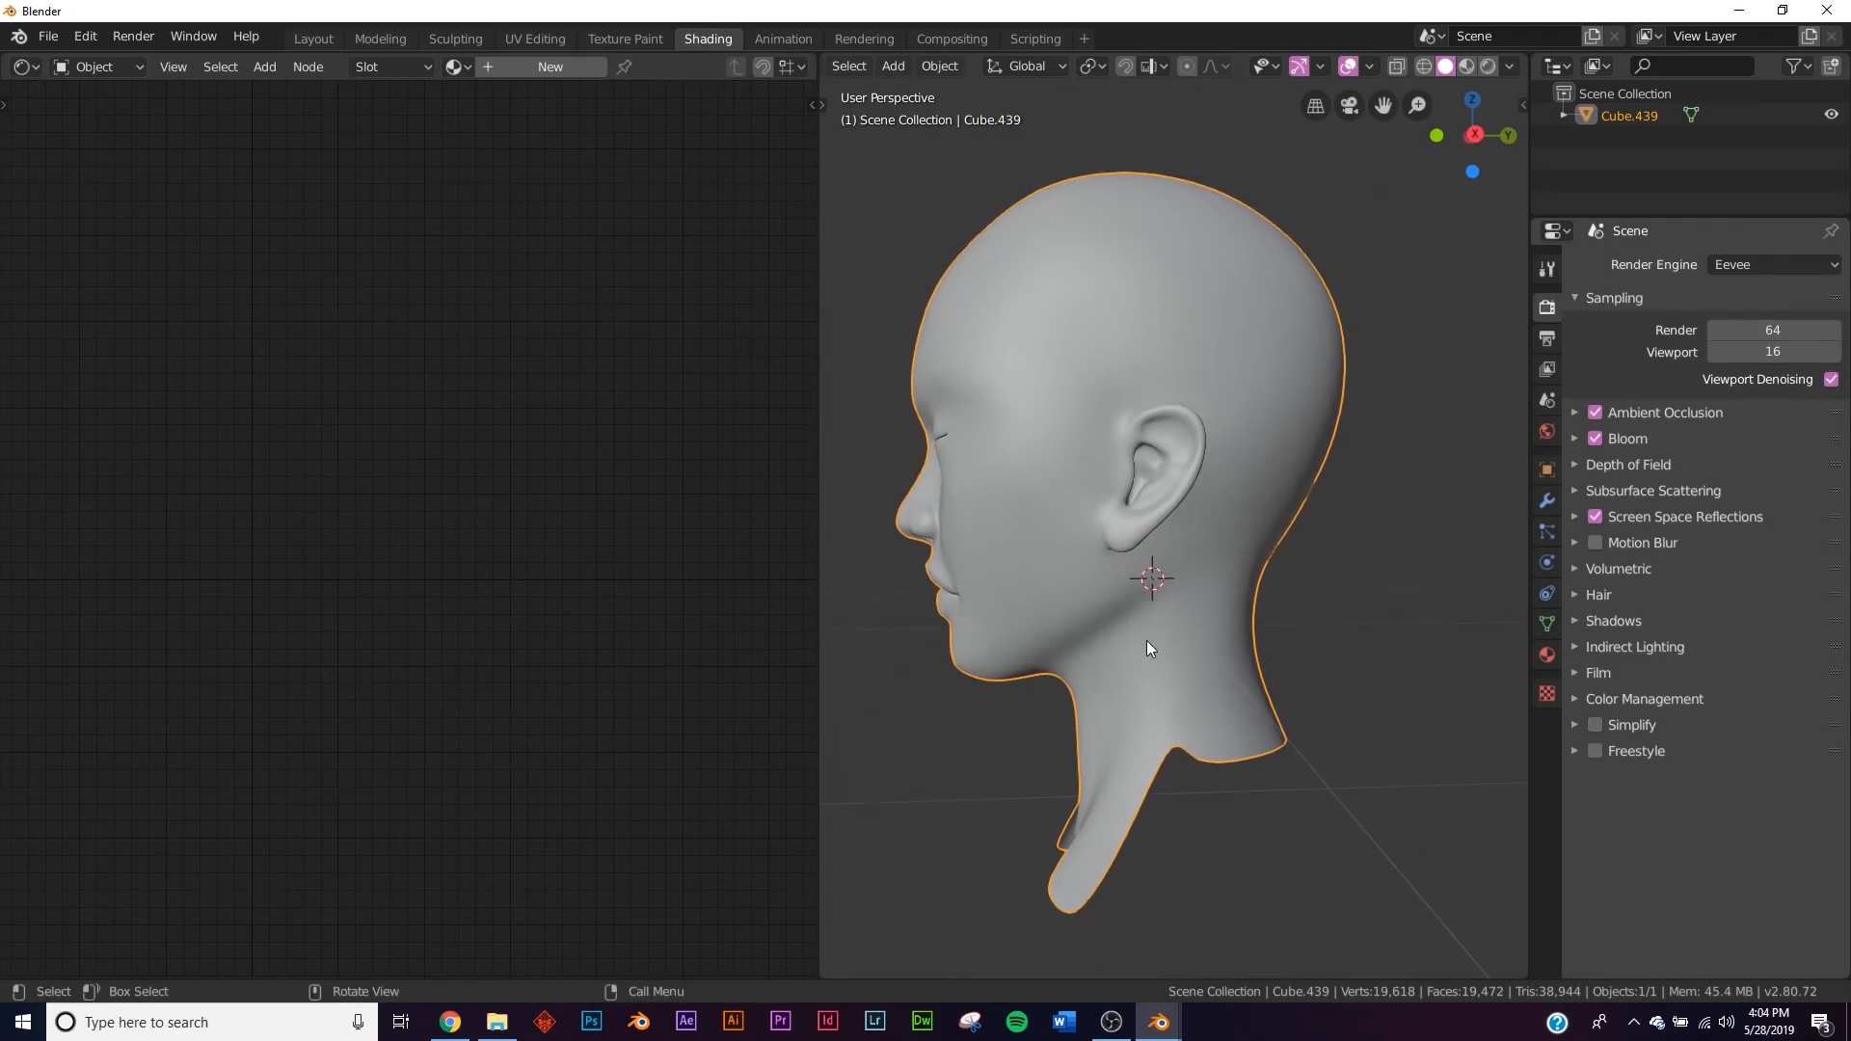
# Create a new material for the head and move the Principled BSDF node away from the Material Output.
pyautogui.click(545, 68)
pyautogui.scroll(3, 520, 414)
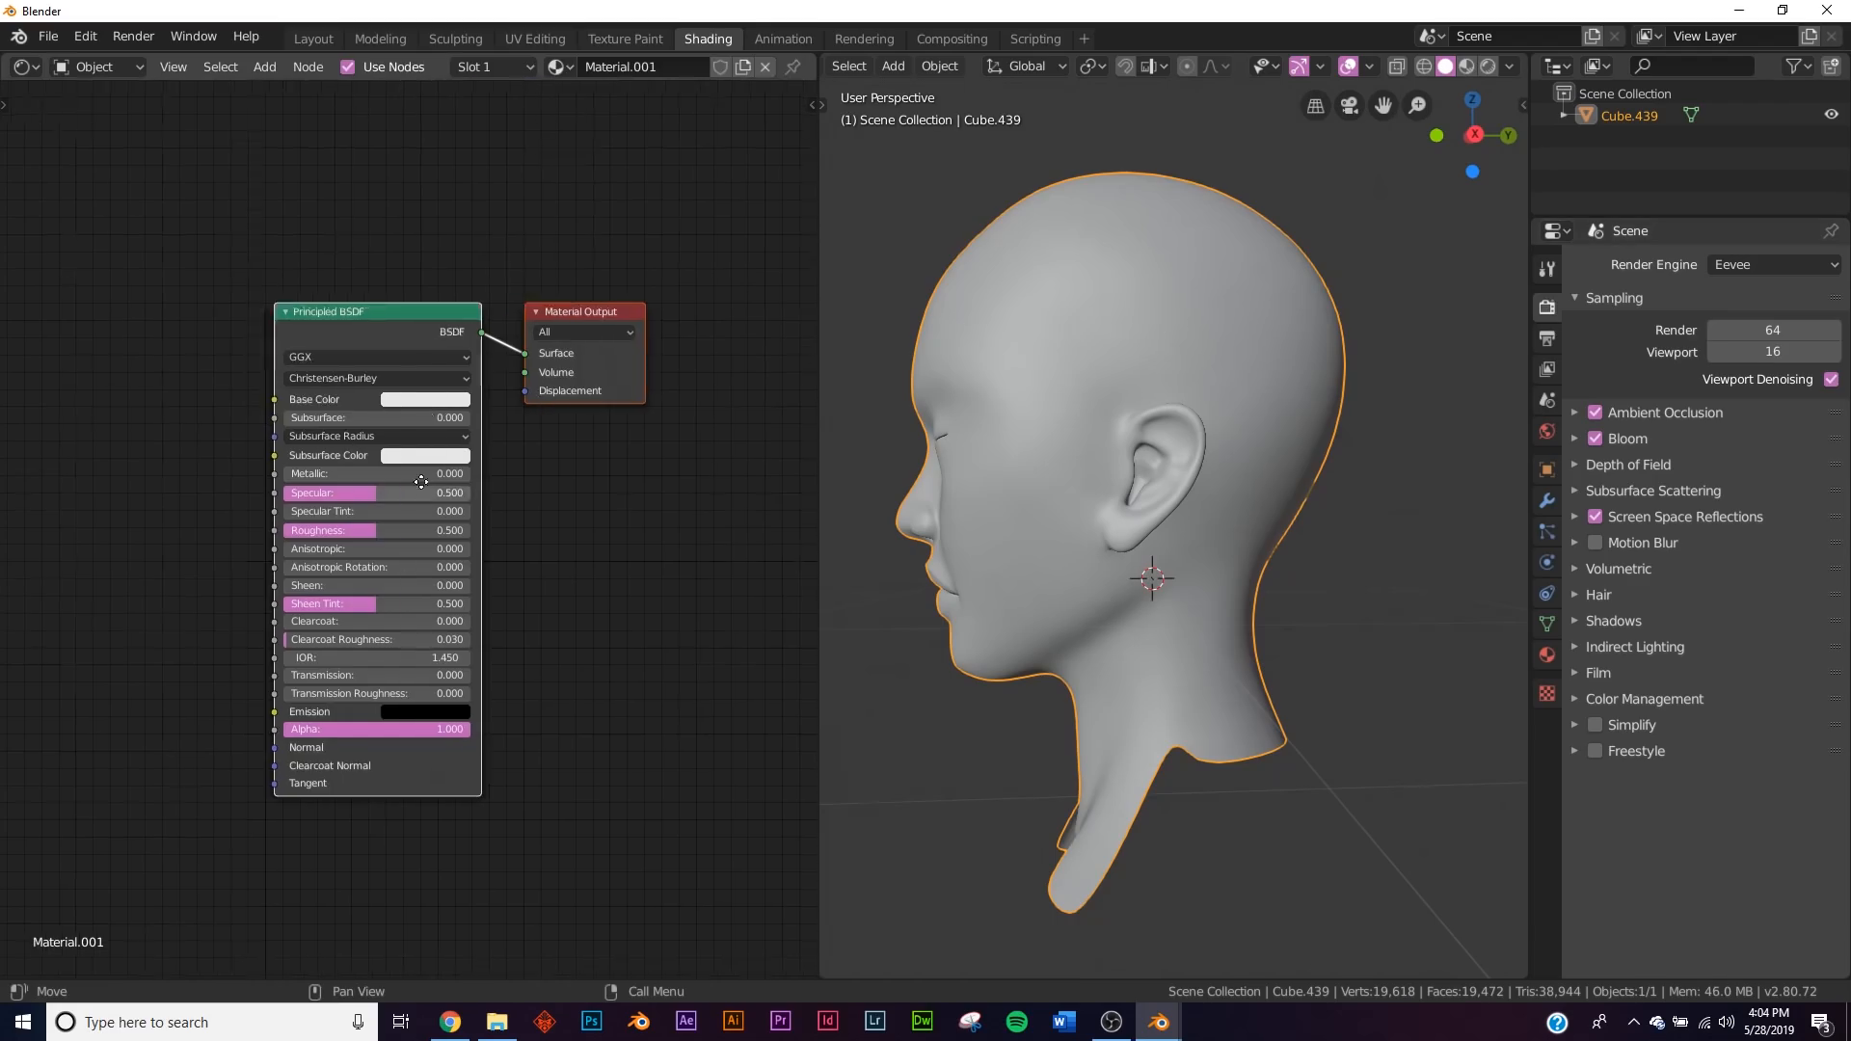
pyautogui.moveTo(506, 152); pyautogui.dragTo(131, 195, button='middle')
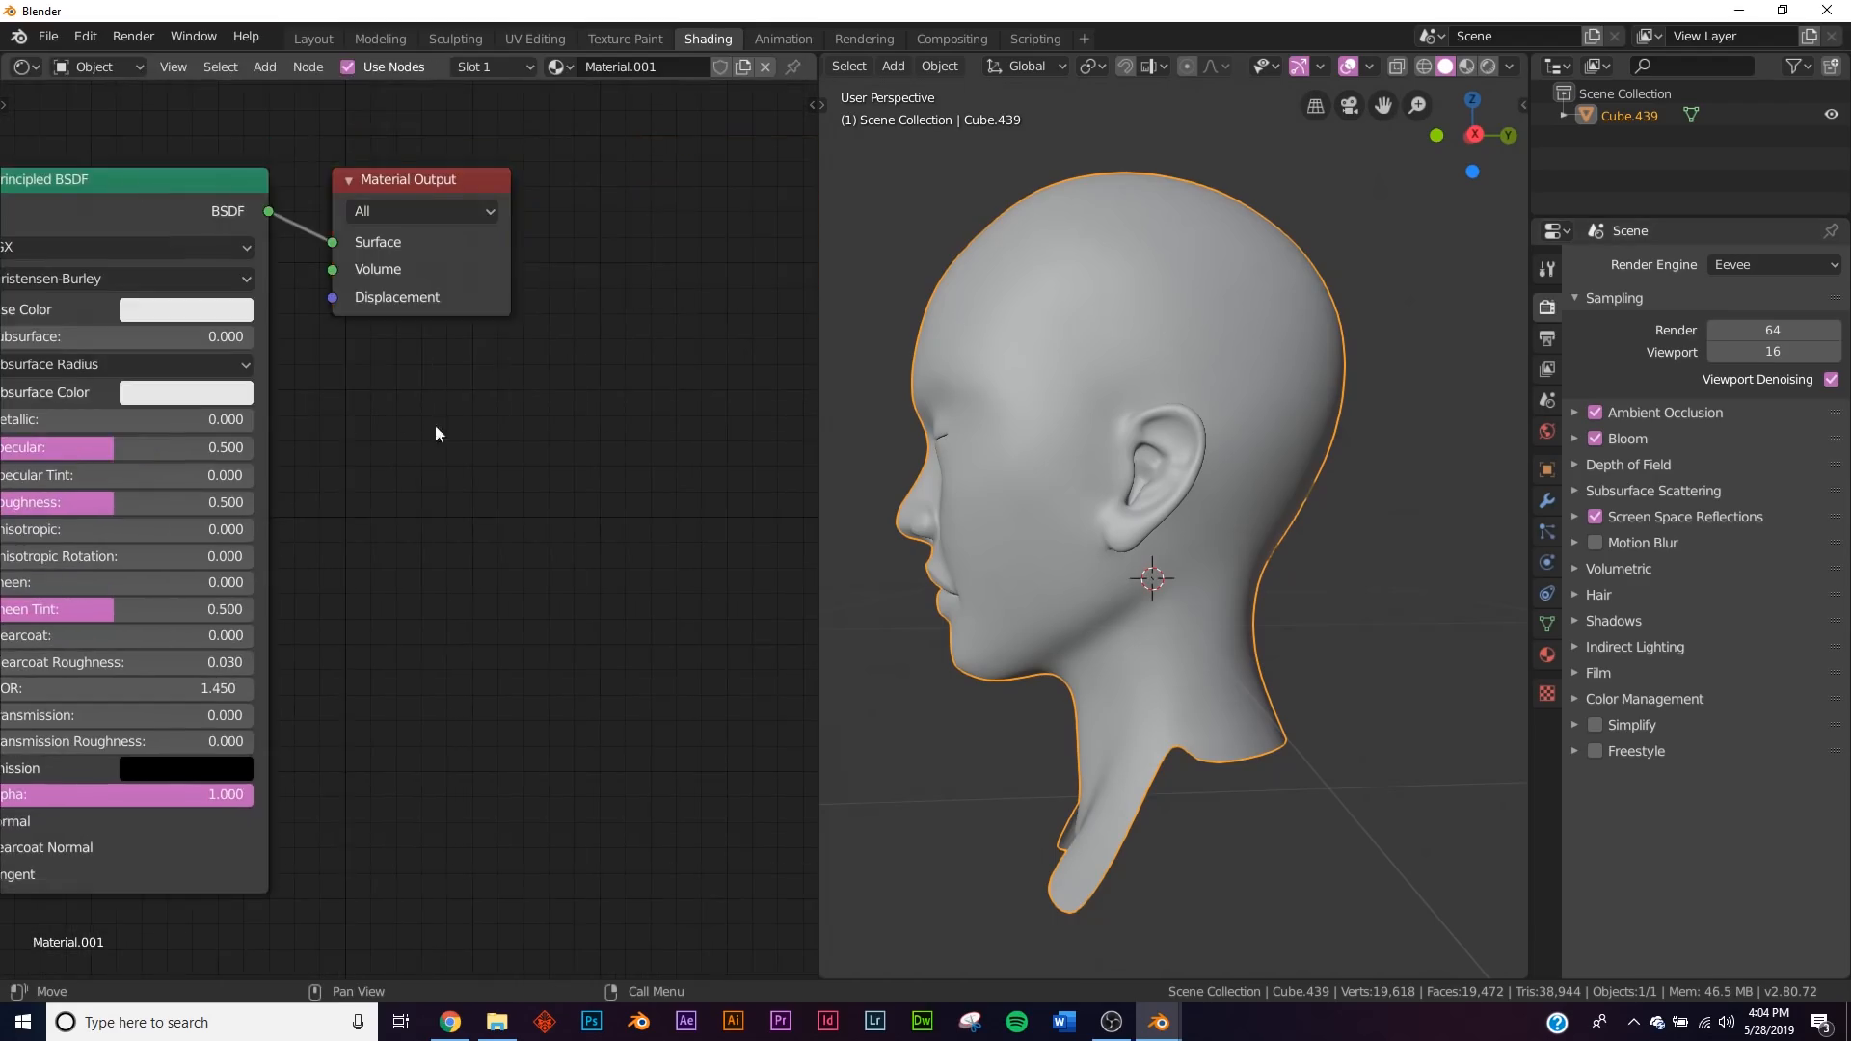
pyautogui.moveTo(436, 424); pyautogui.dragTo(731, 407, button='middle')
pyautogui.scroll(-1, 382, 207)
pyautogui.moveTo(382, 206); pyautogui.dragTo(152, 220)
# Insert a Mix Shader node on the link between the Principled BSDF and the Material Output.
pyautogui.hotkey('shift', 'a')
pyautogui.click(467, 187)
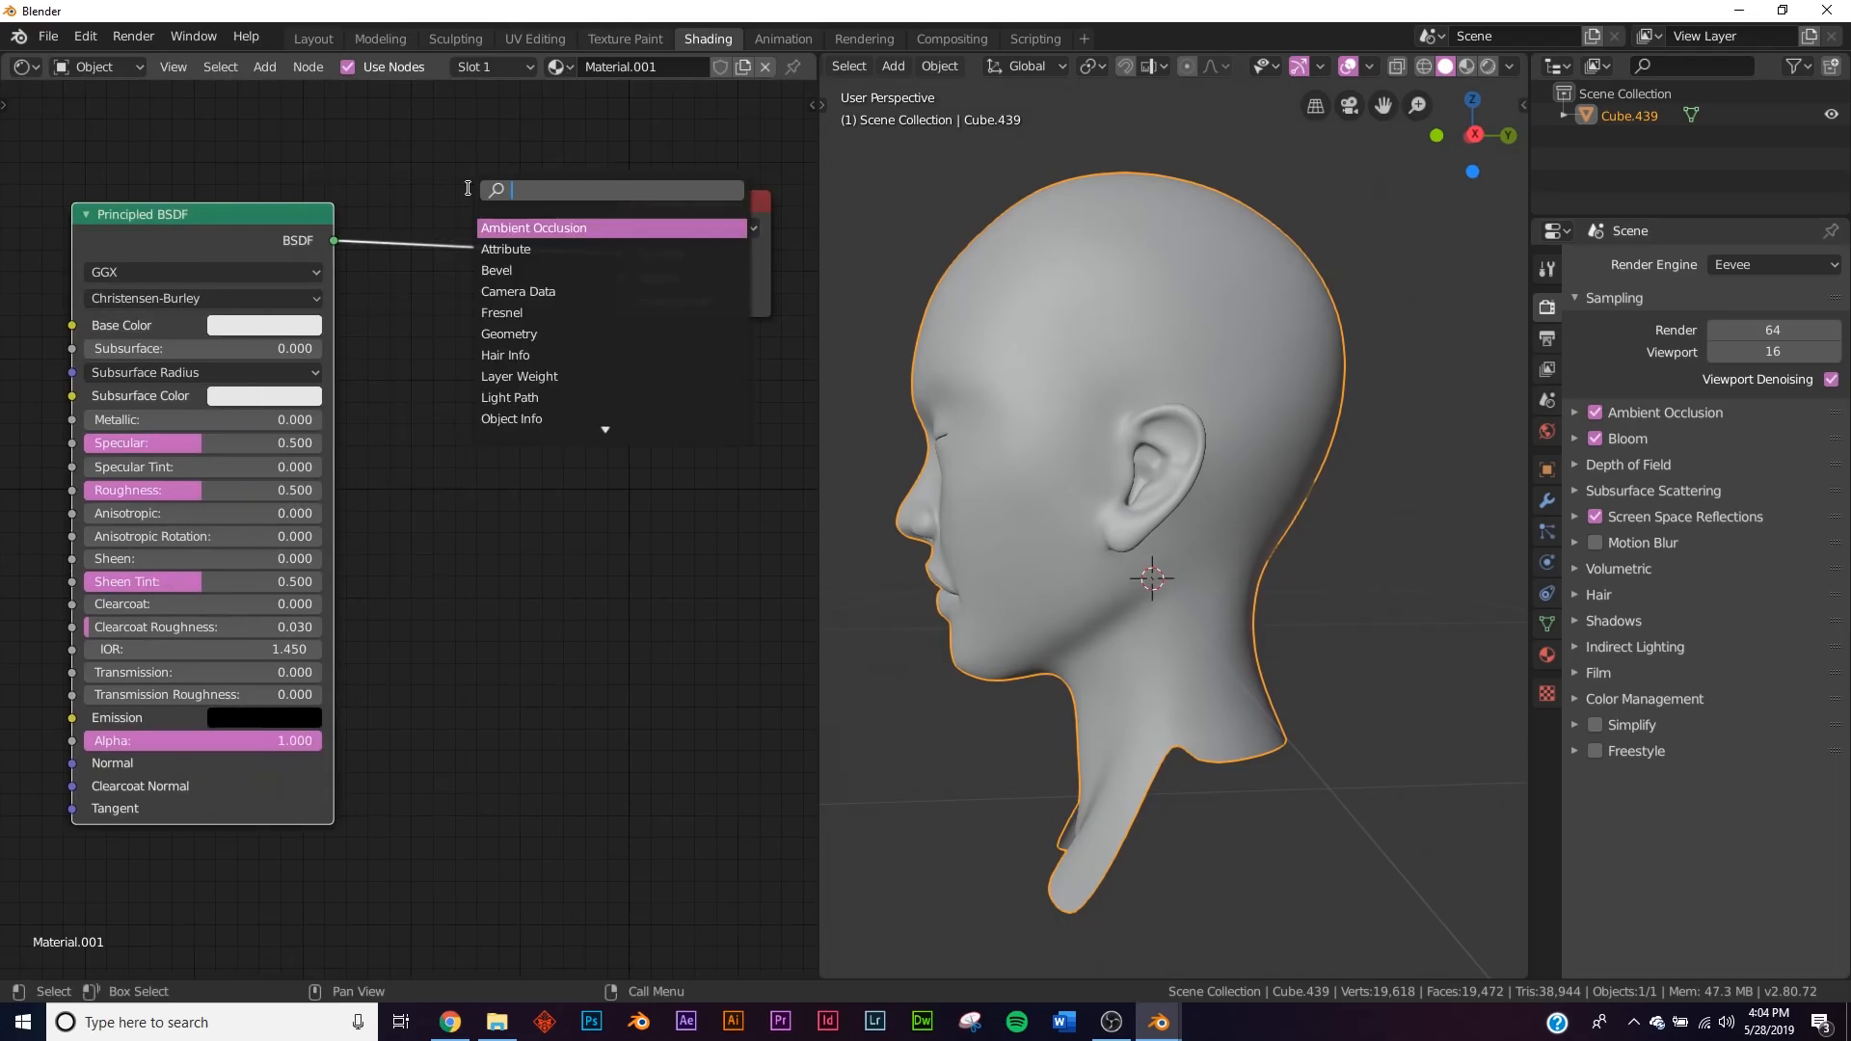
pyautogui.write('mix')
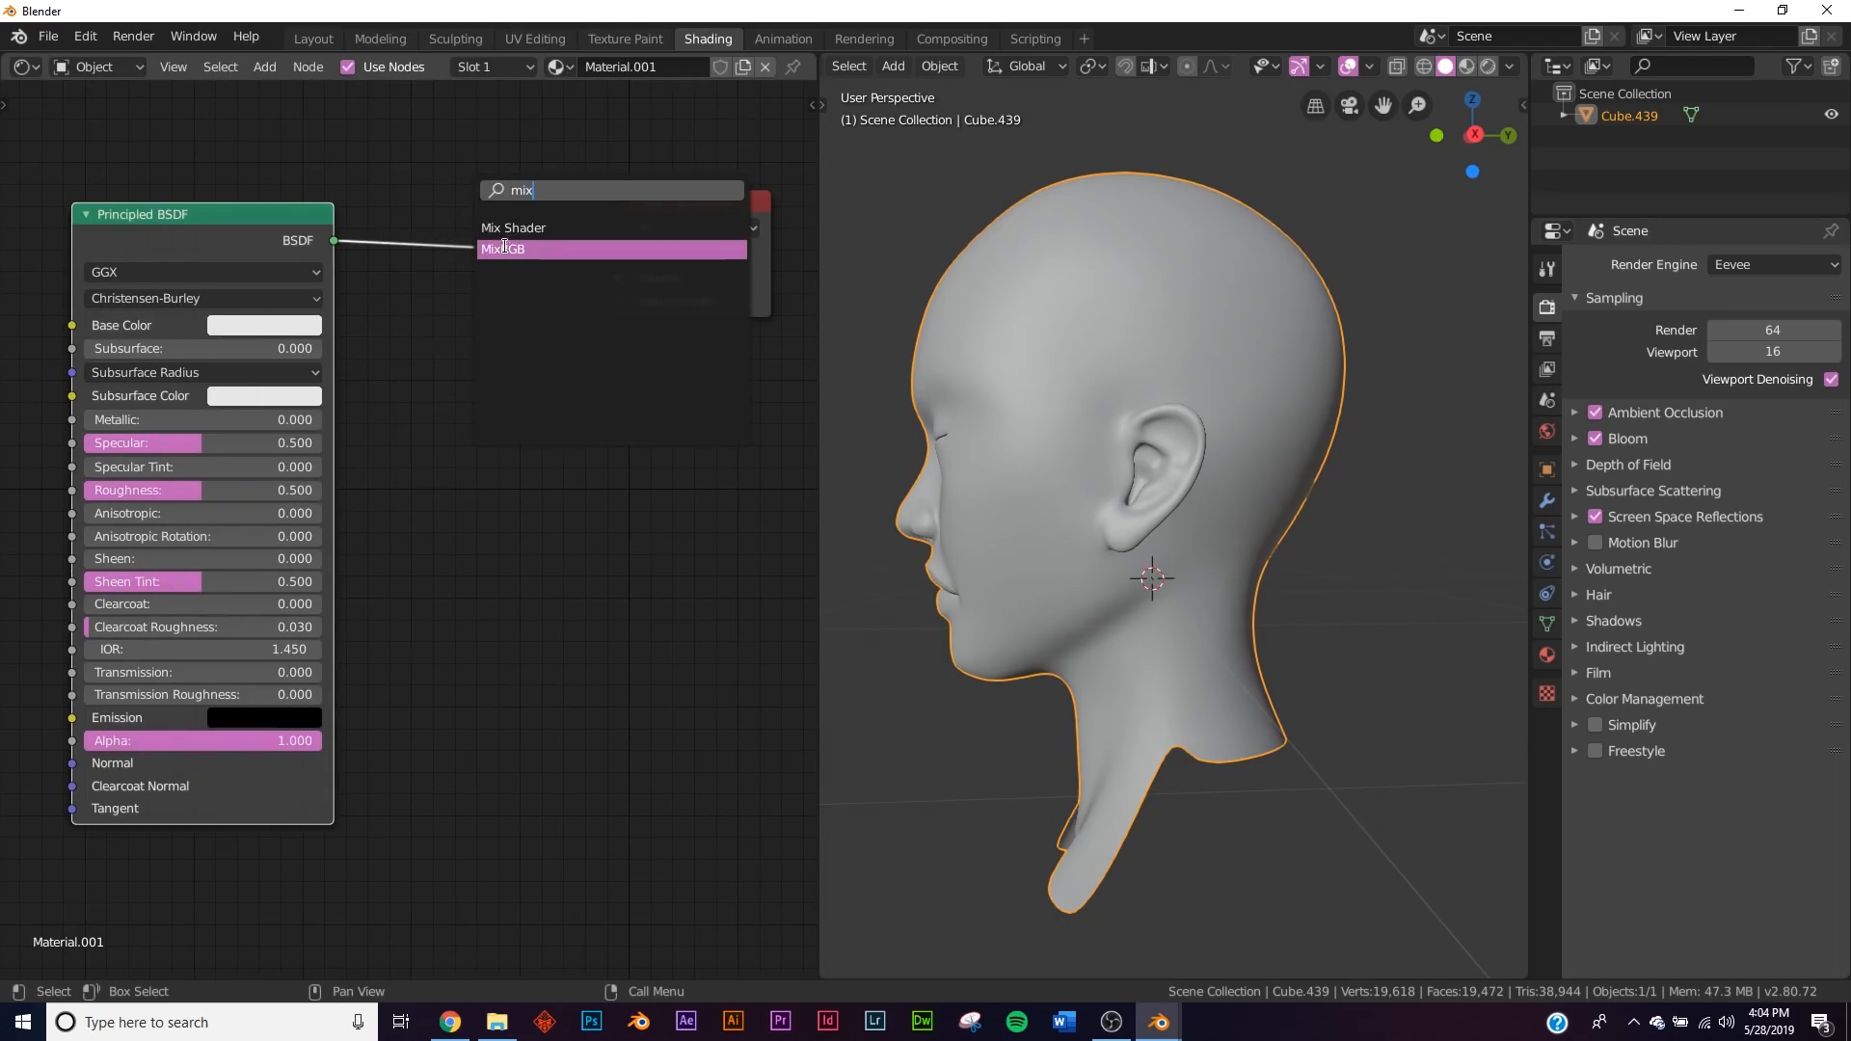
pyautogui.click(503, 229)
pyautogui.click(389, 229)
# Add an Emission node below the Principled BSDF and connect it to the Mix Shader's second Shader input.
pyautogui.moveTo(553, 700); pyautogui.dragTo(553, 526, button='middle')
pyautogui.hotkey('shift', 'a')
pyautogui.click(495, 546)
pyautogui.write('em')
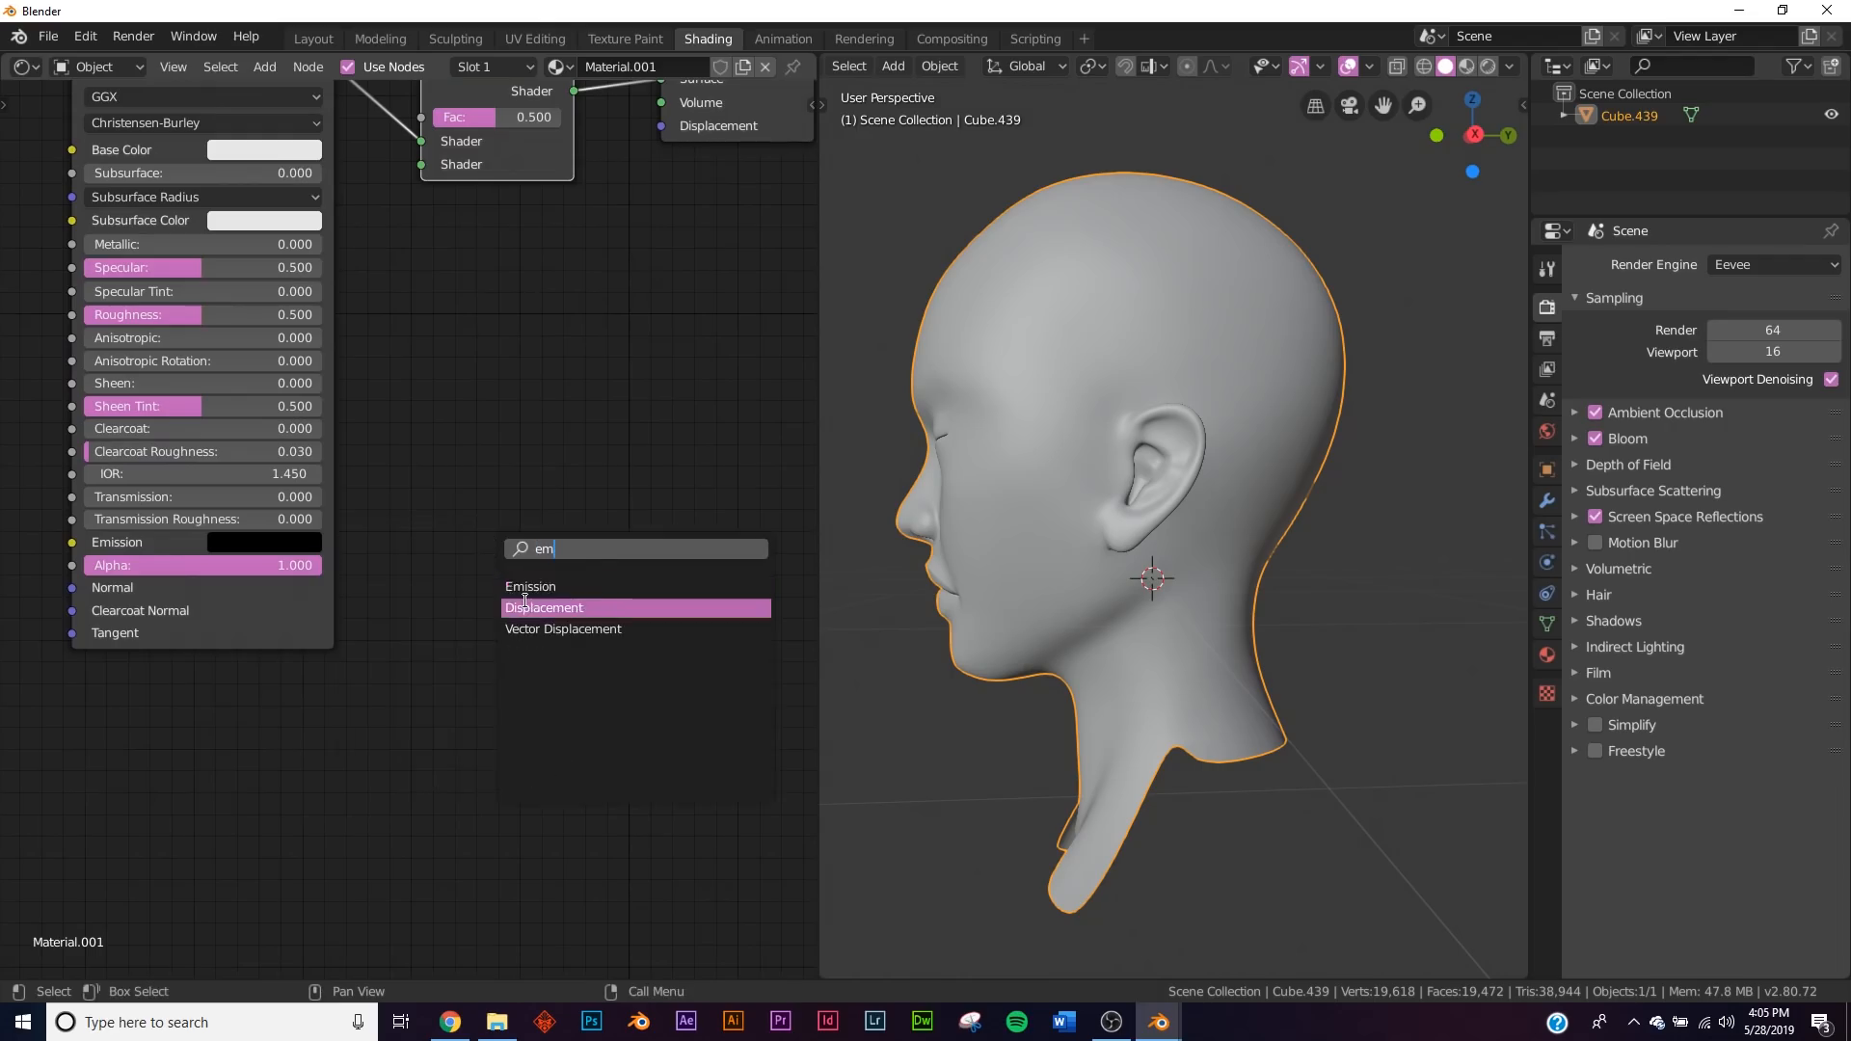
pyautogui.press('Return')
pyautogui.moveTo(365, 747); pyautogui.dragTo(422, 166)
pyautogui.moveTo(553, 506); pyautogui.dragTo(580, 576, button='middle')
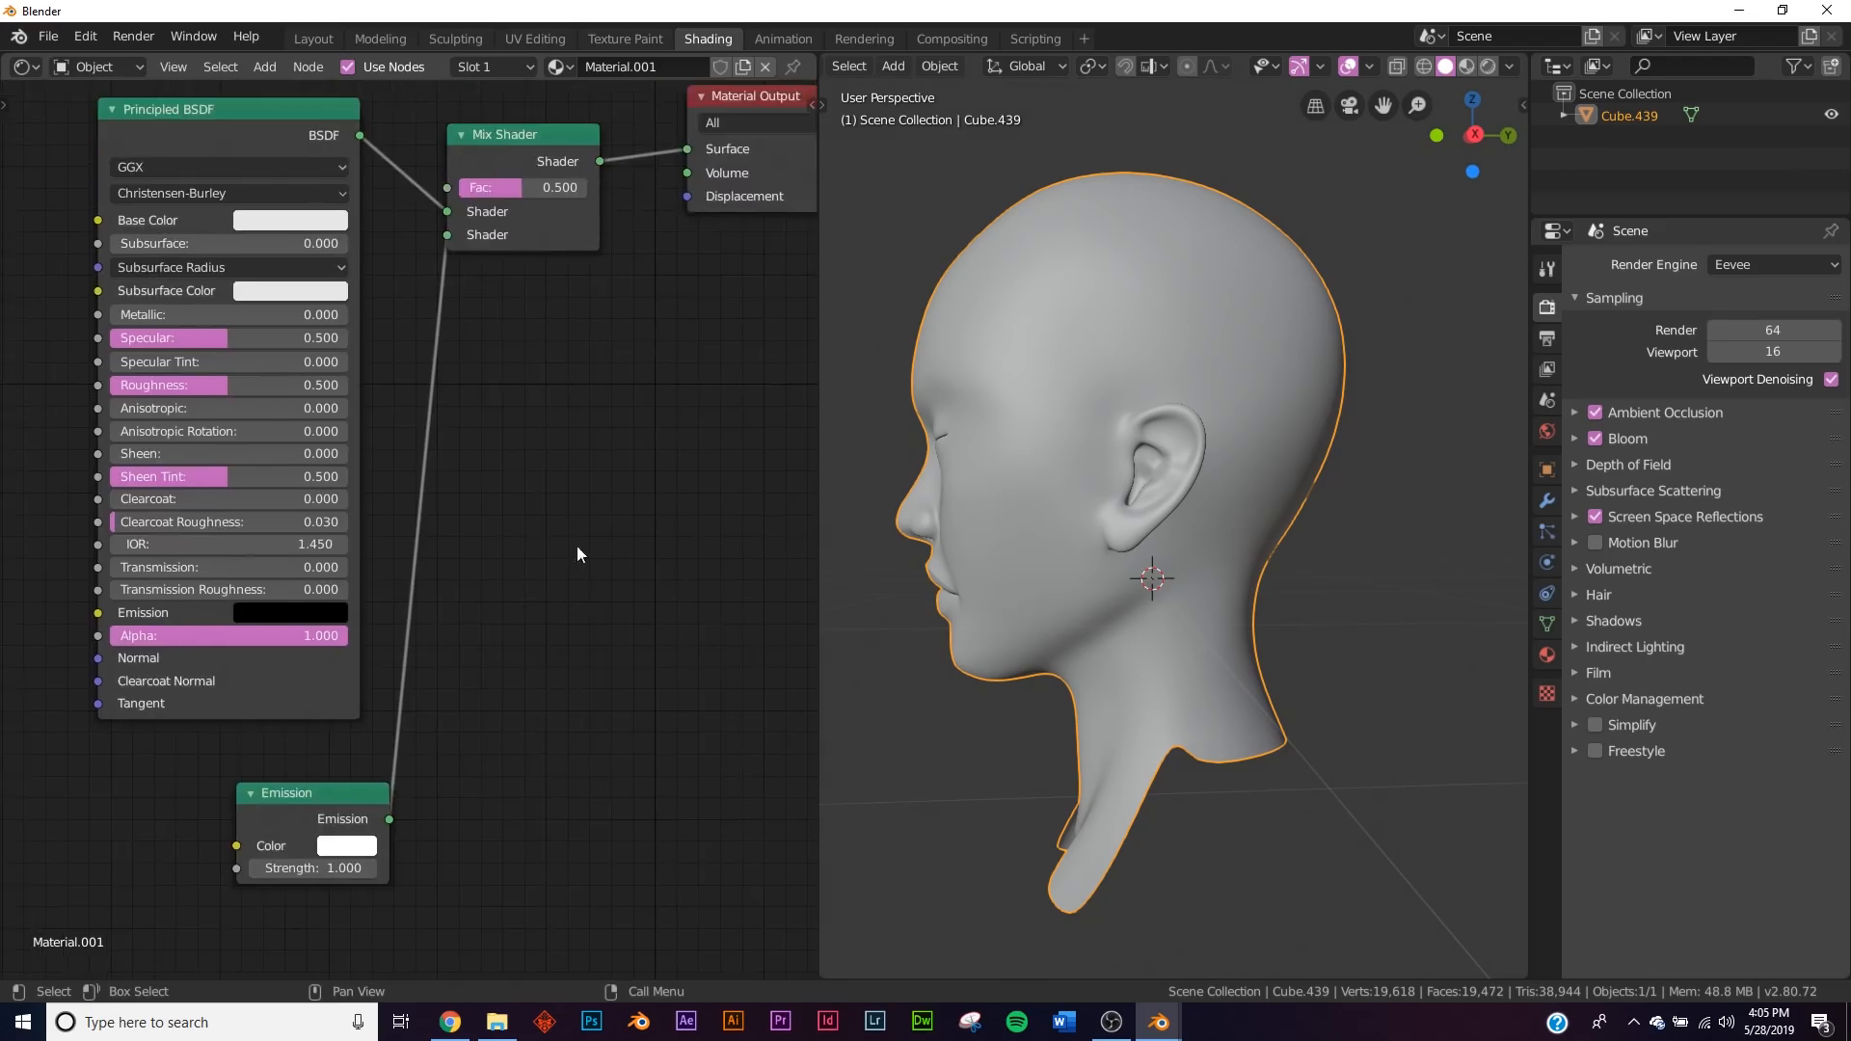
# Set the Emission node's color to bright blue and its strength to 10.
pyautogui.scroll(4, 580, 577)
pyautogui.moveTo(471, 159); pyautogui.dragTo(525, 465, button='middle')
pyautogui.moveTo(613, 740); pyautogui.dragTo(621, 662, button='middle')
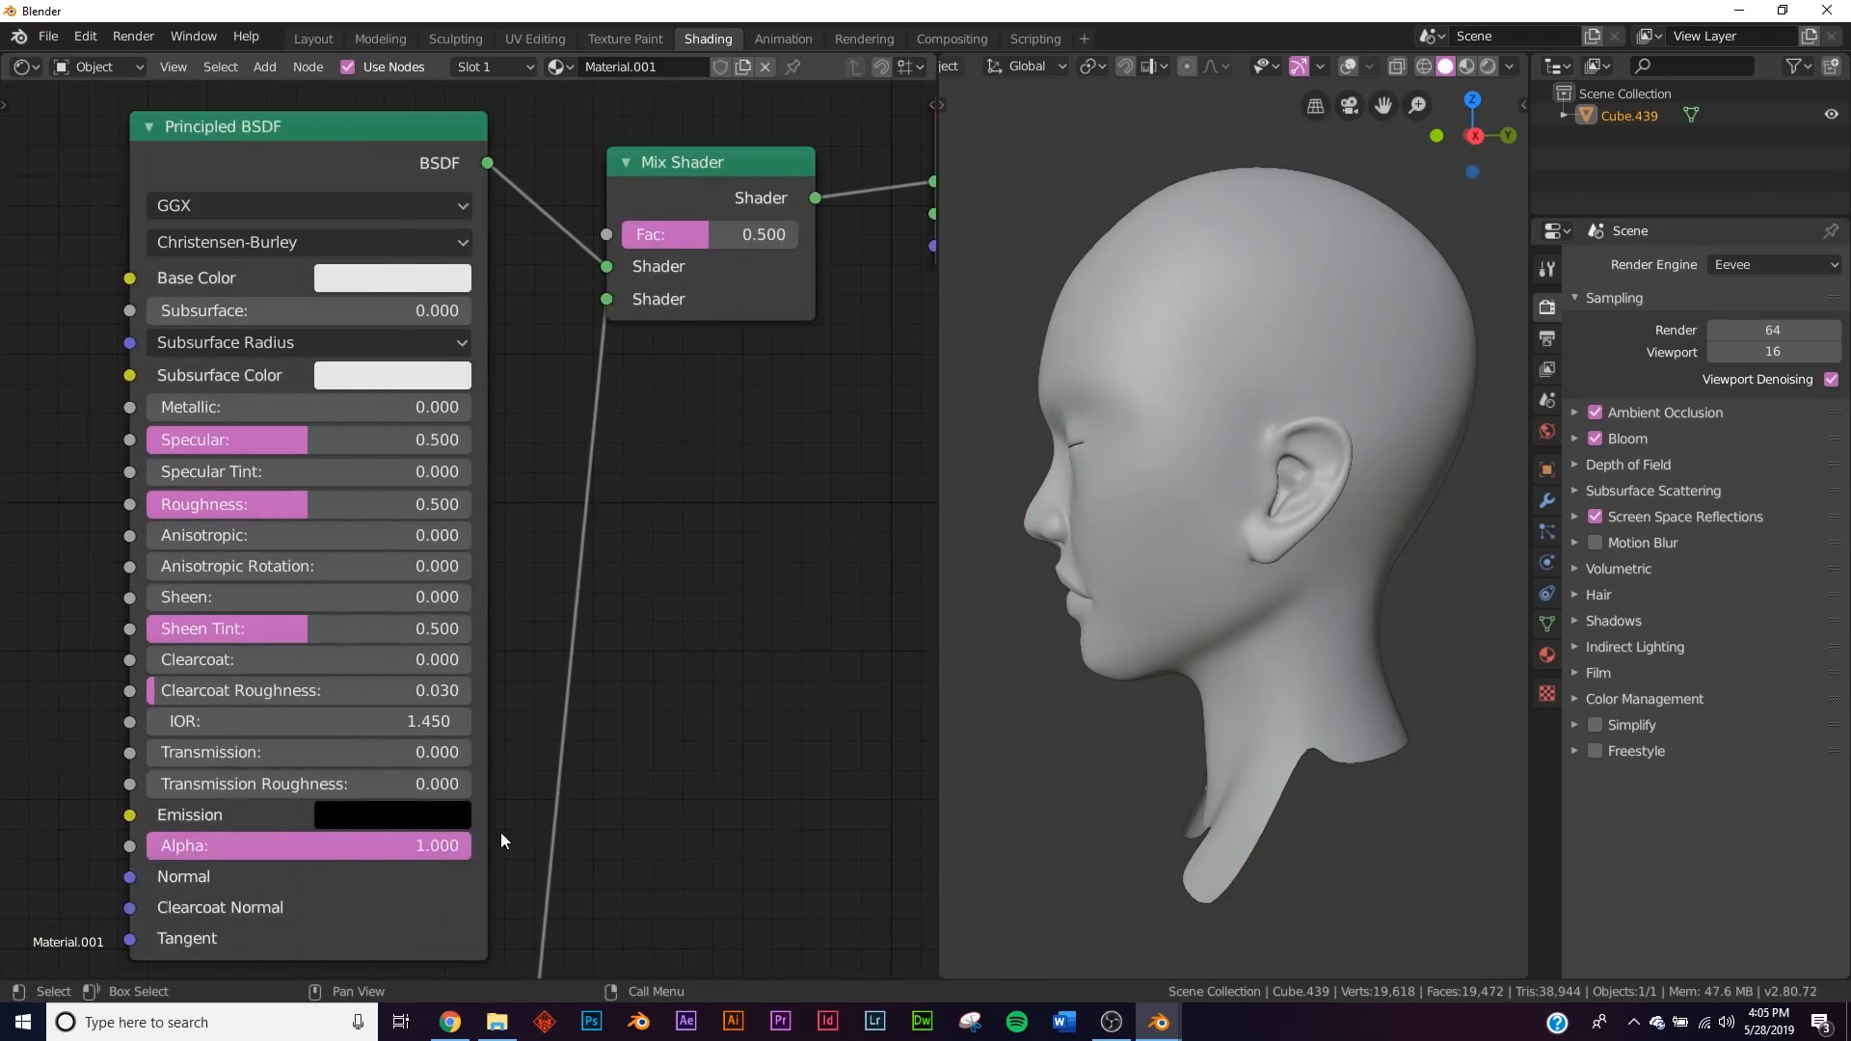
pyautogui.moveTo(500, 831); pyautogui.dragTo(536, 520, button='middle')
pyautogui.scroll(-2, 537, 521)
pyautogui.click(466, 793)
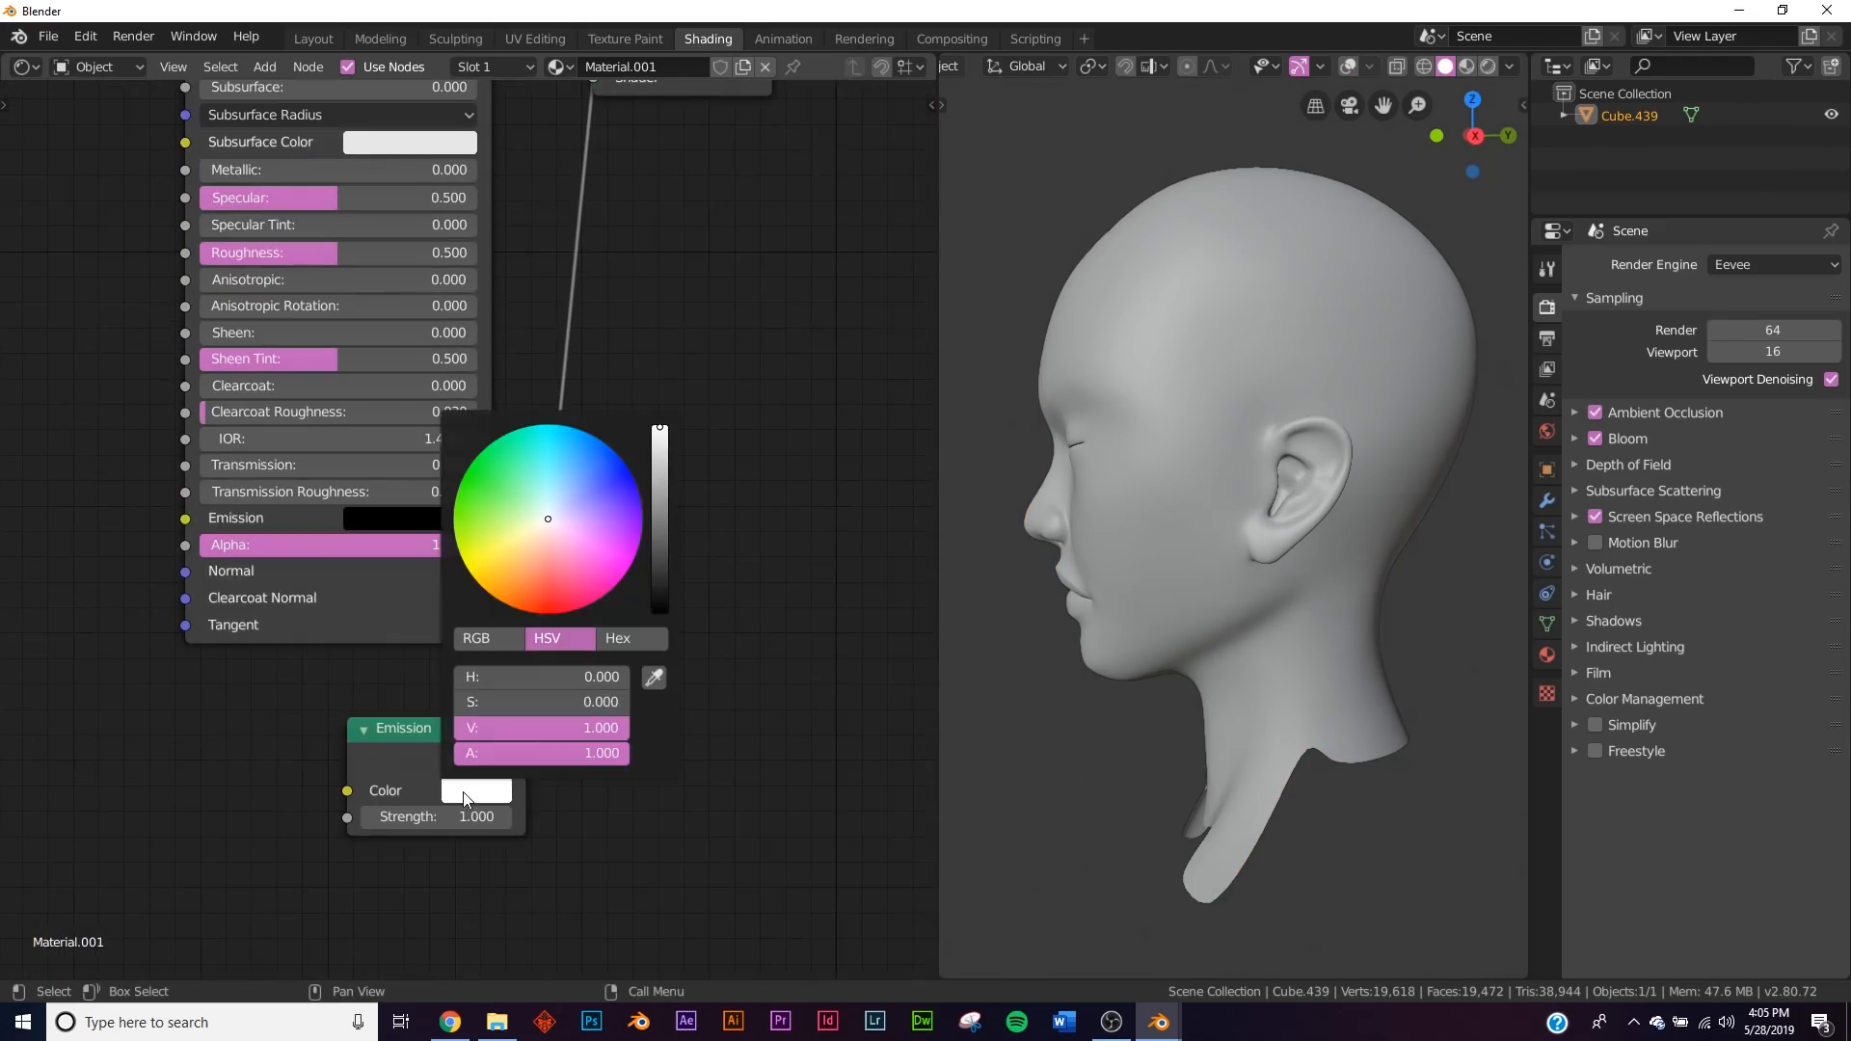
pyautogui.click(595, 455)
pyautogui.click(464, 811)
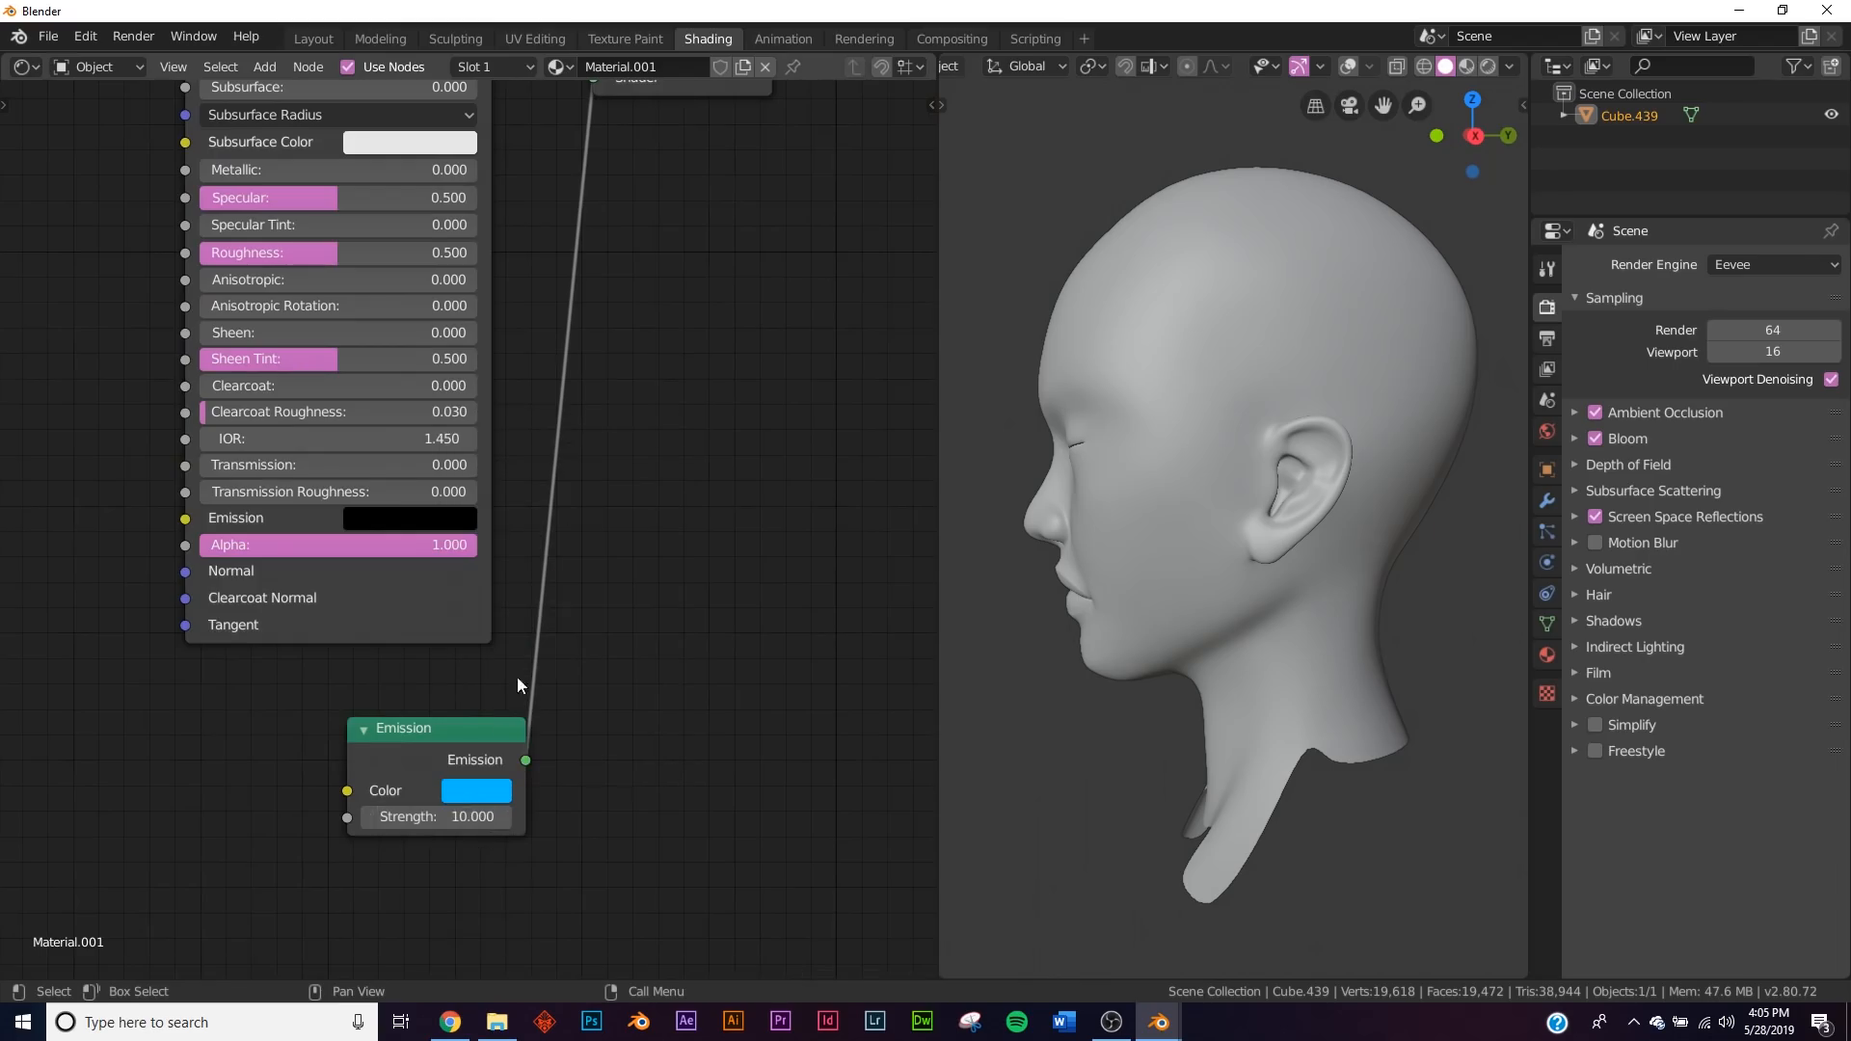
# Move the Mix Shader node higher and switch the viewport to Rendered shading.
pyautogui.keyDown('shift'); pyautogui.scroll(5, 540, 723); pyautogui.keyUp('shift')
pyautogui.moveTo(732, 228); pyautogui.dragTo(706, 407, button='middle')
pyautogui.moveTo(706, 407); pyautogui.dragTo(701, 258)
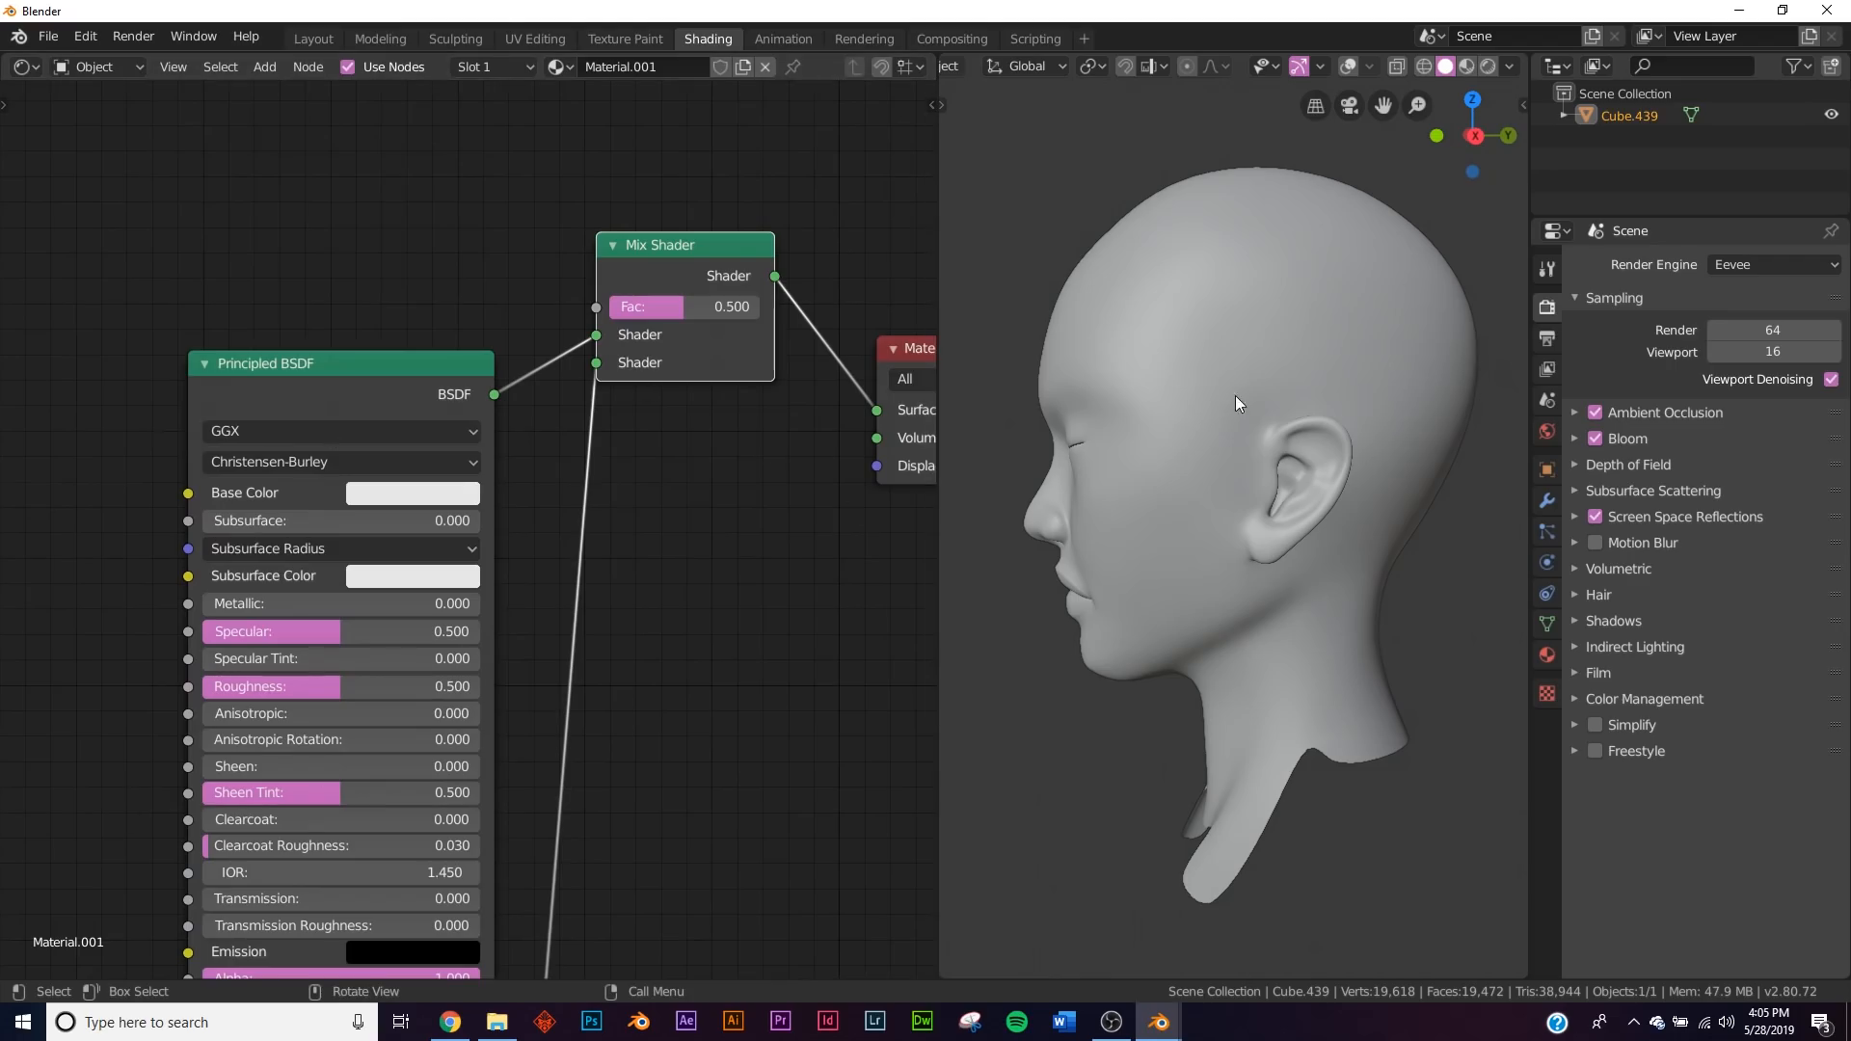
pyautogui.press('z')
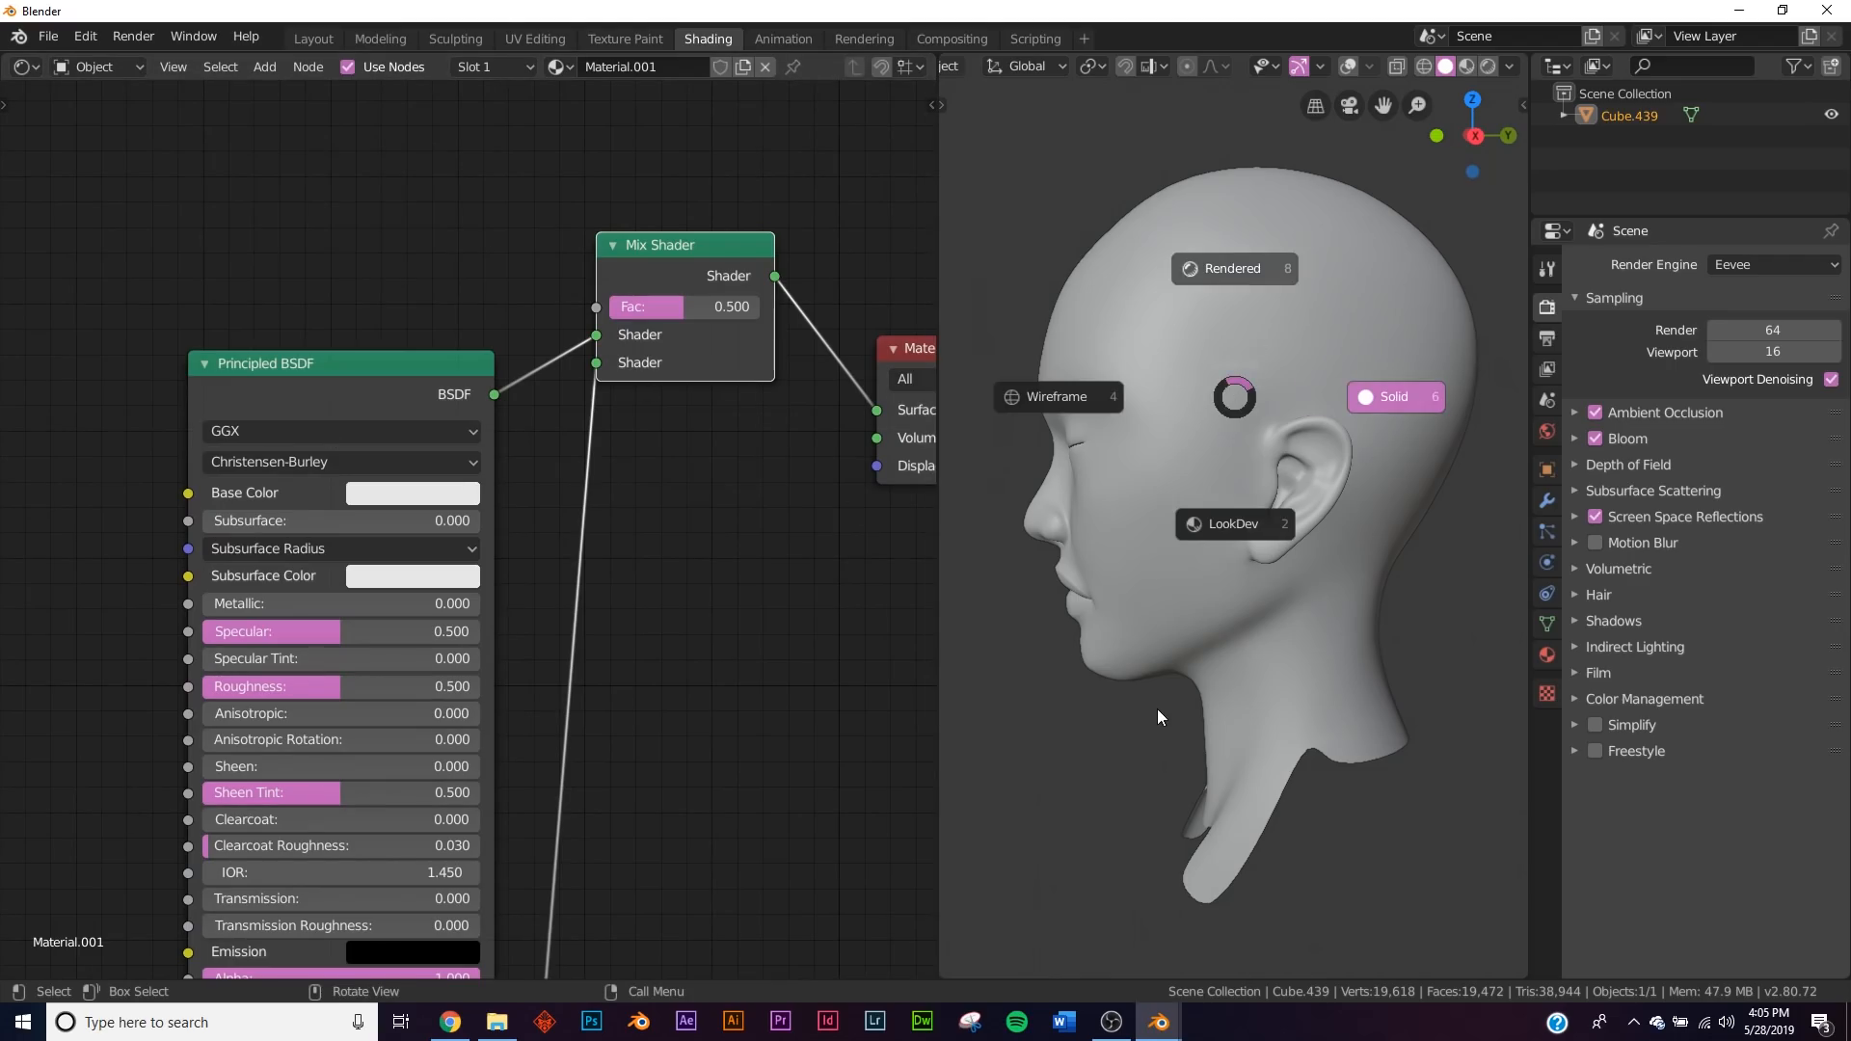
pyautogui.click(1282, 117)
pyautogui.moveTo(1255, 542); pyautogui.dragTo(1299, 534, button='middle')
pyautogui.scroll(-4, 1291, 570)
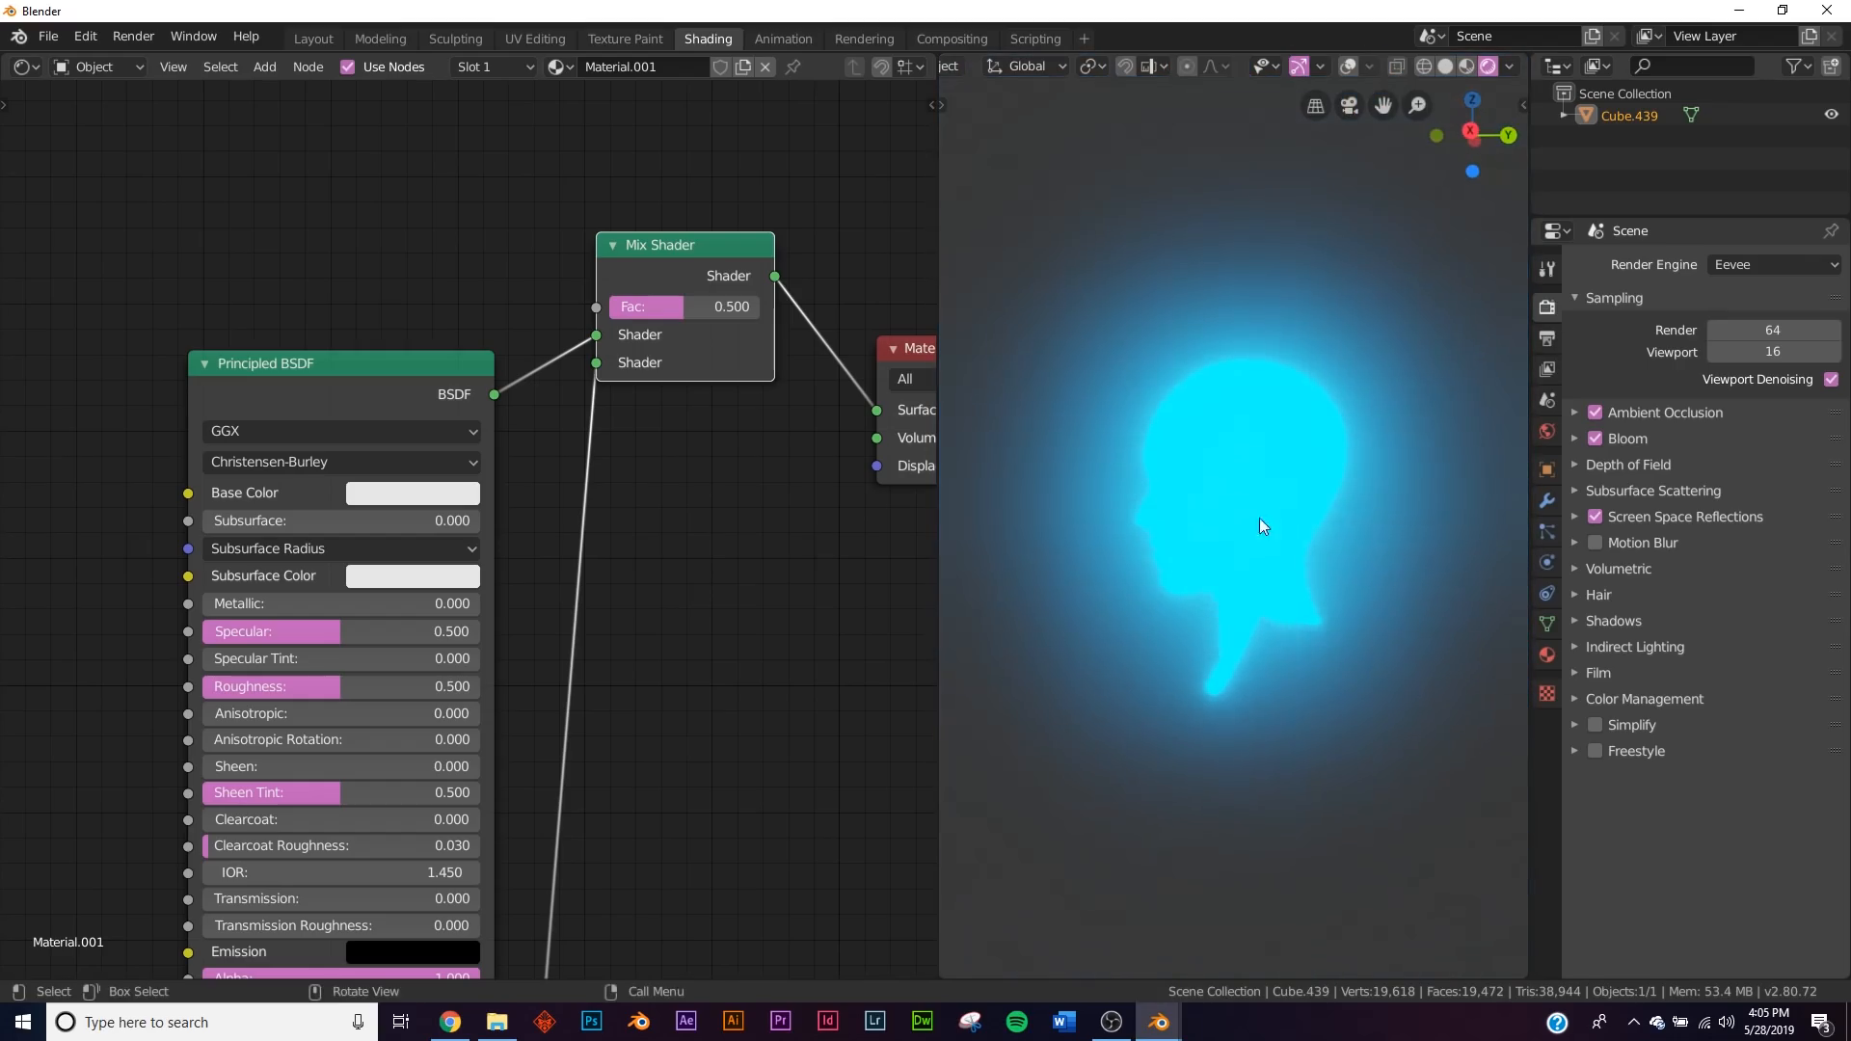
pyautogui.scroll(5, 1352, 543)
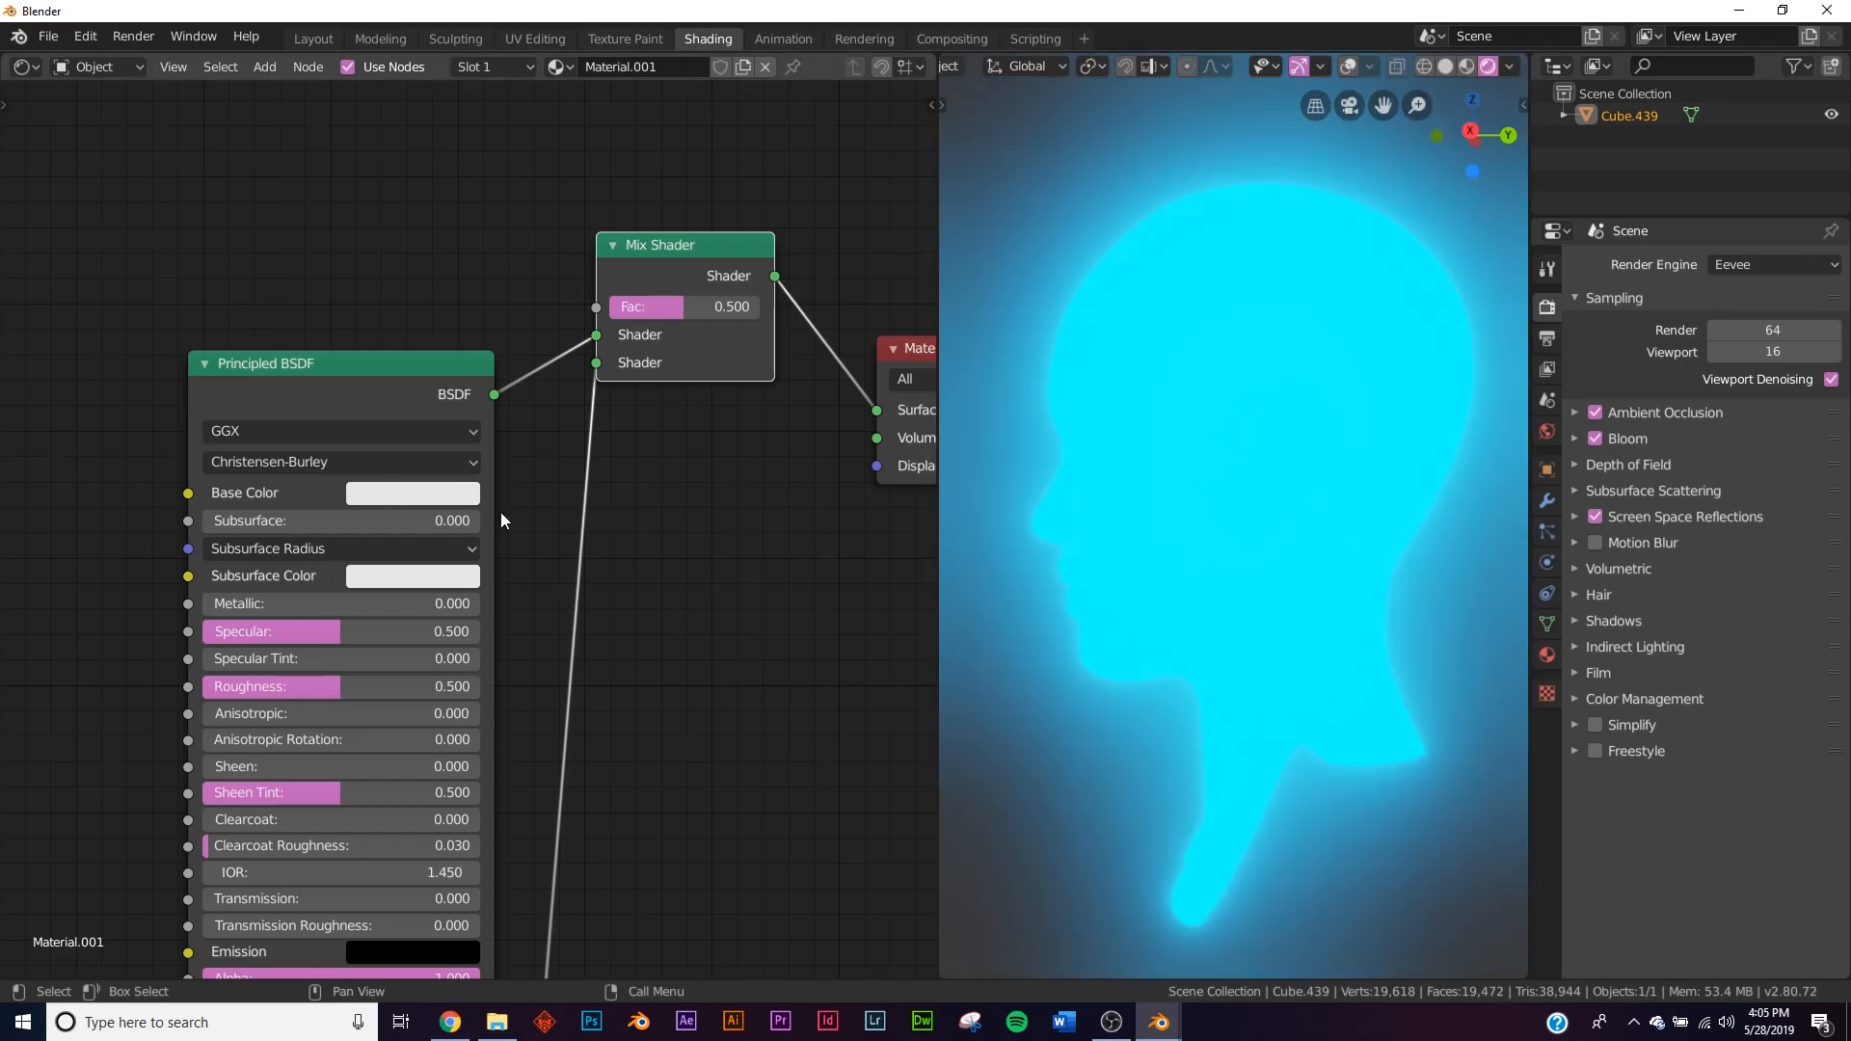
# Set the Principled BSDF's base color to black and its roughness to 1.000.
pyautogui.click(430, 493)
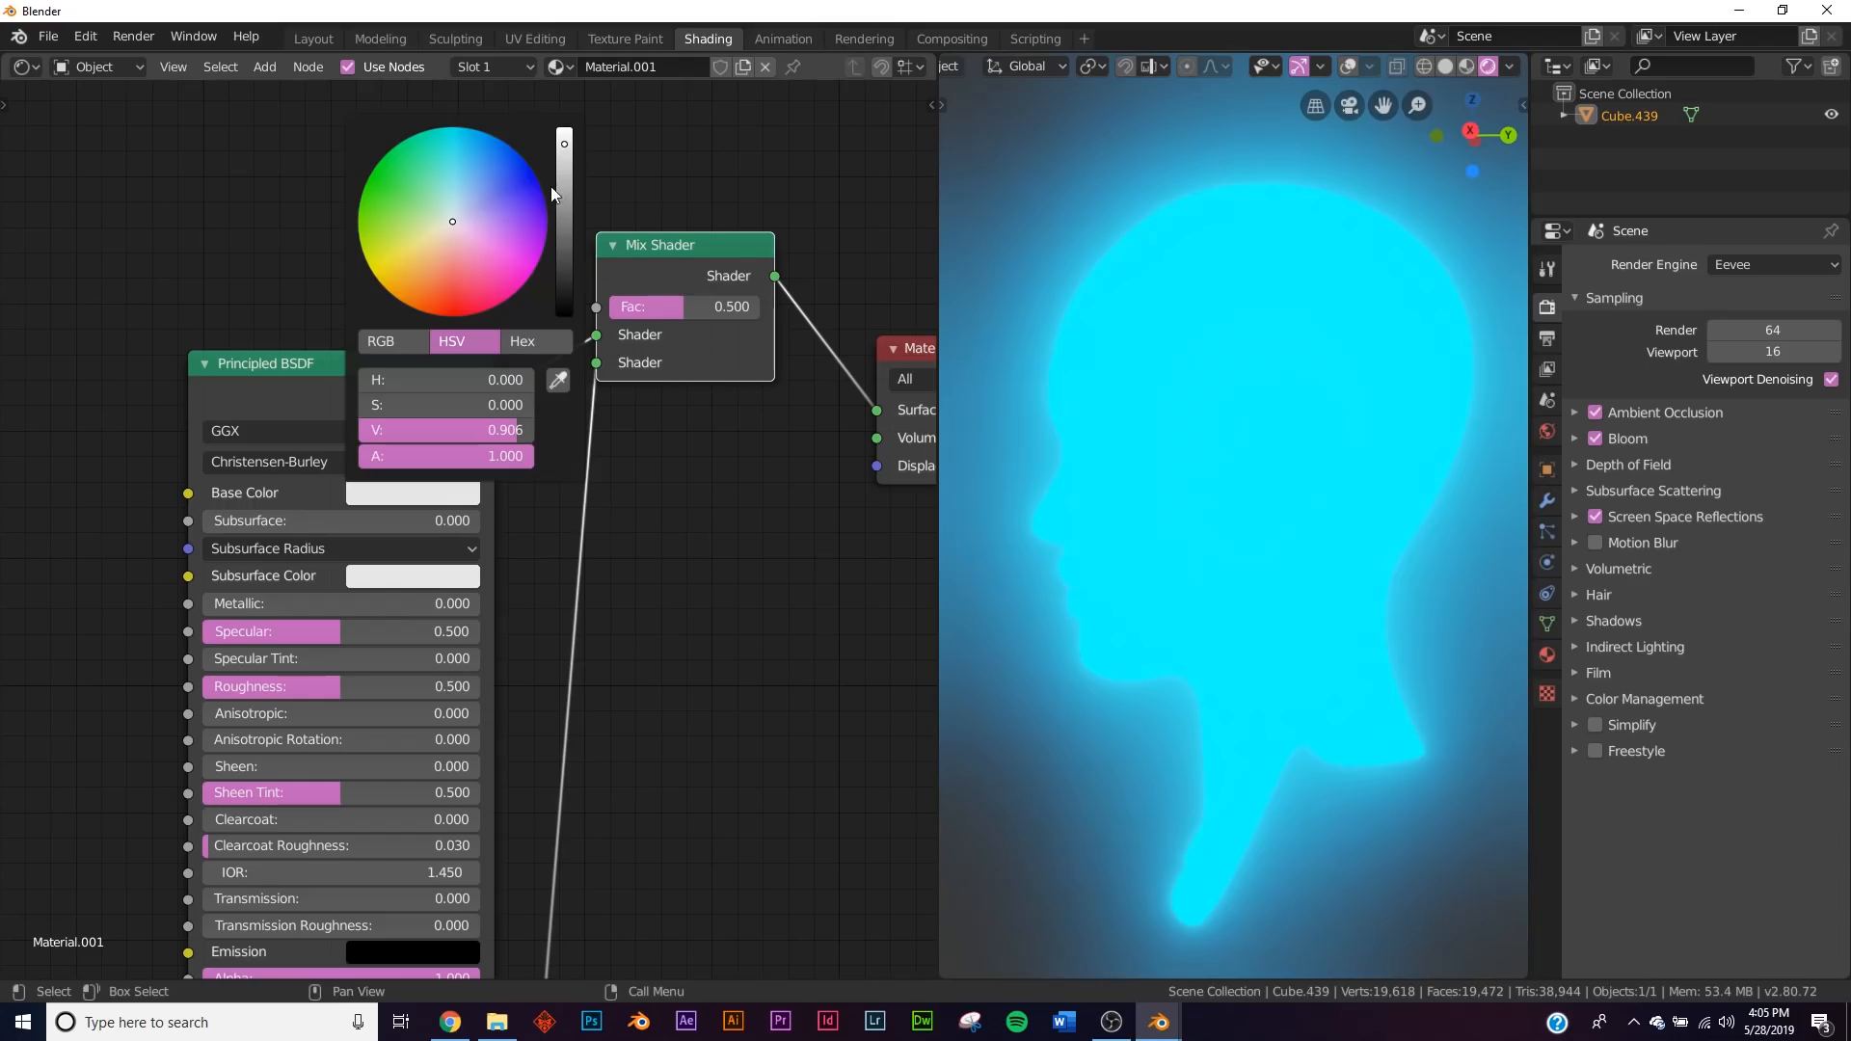
pyautogui.moveTo(564, 183); pyautogui.dragTo(556, 349)
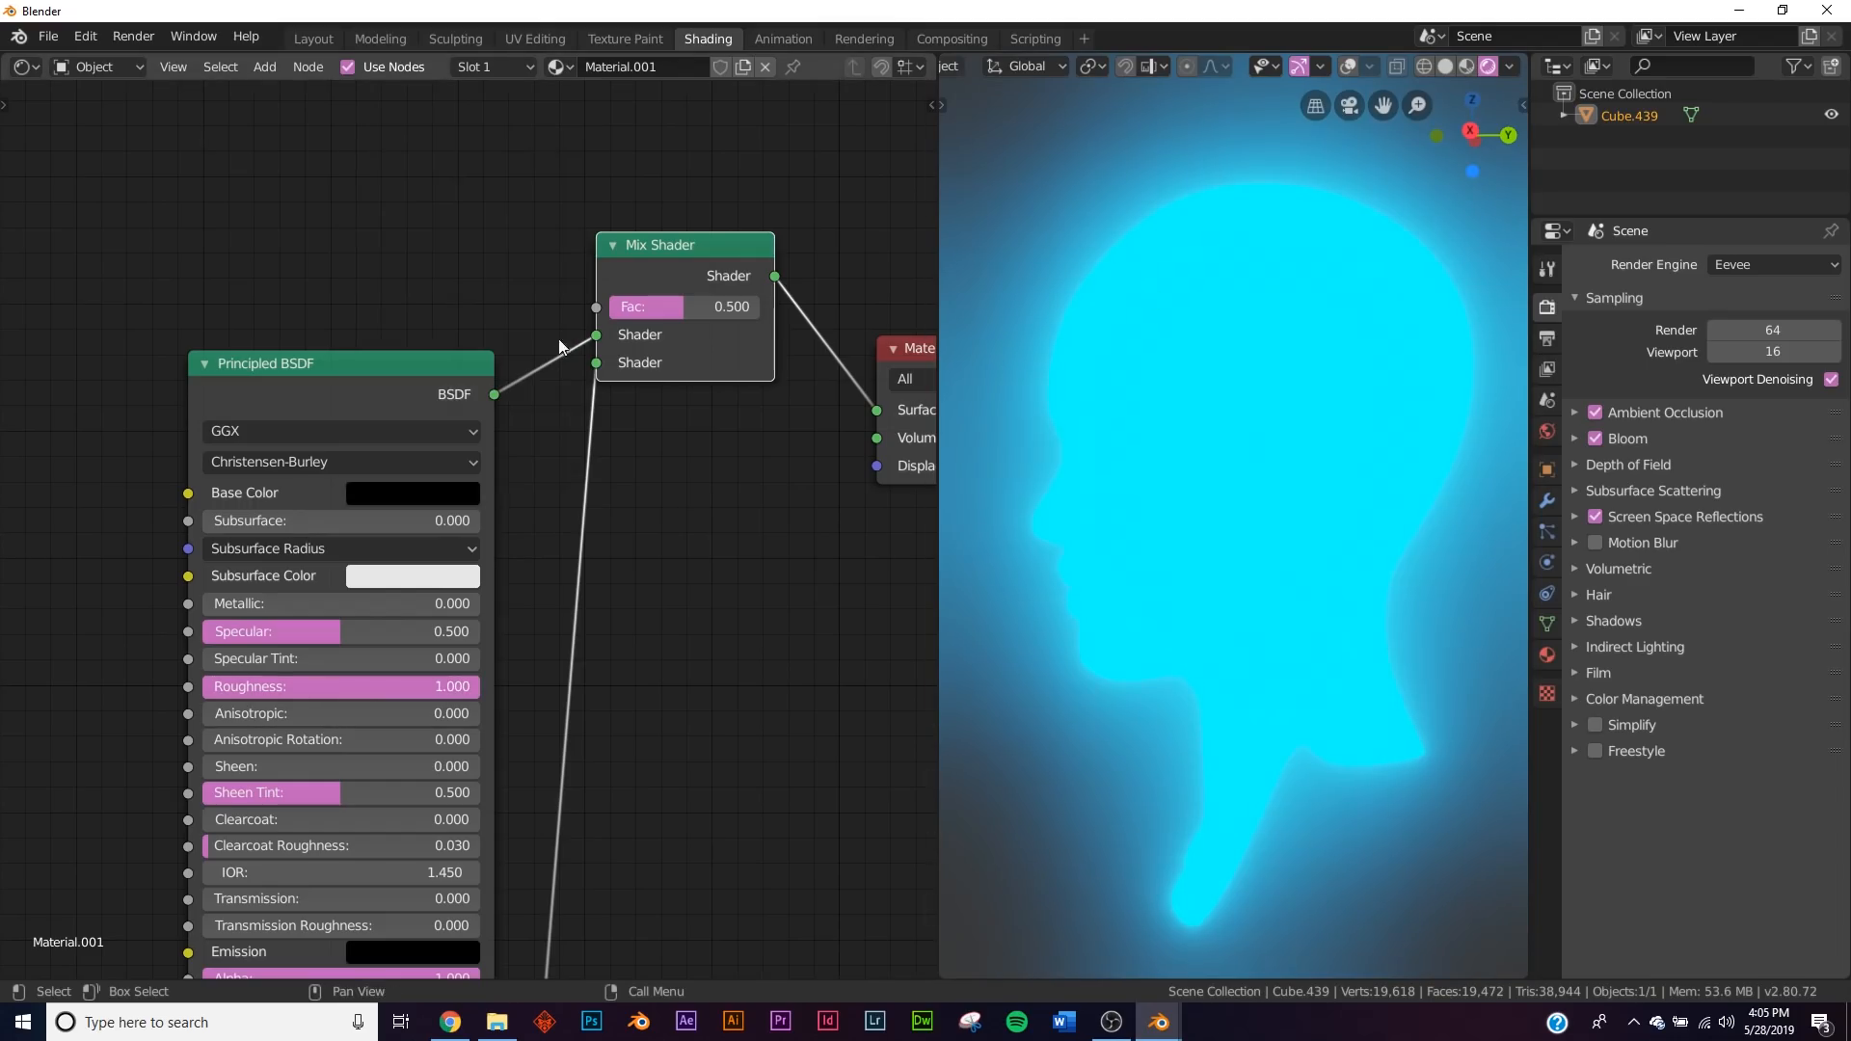
# Add a Musgrave Texture node above the Principled BSDF node.
pyautogui.moveTo(665, 247); pyautogui.dragTo(659, 209)
pyautogui.moveTo(536, 412); pyautogui.dragTo(536, 523, button='middle')
pyautogui.hotkey('shift', 'a')
pyautogui.click(448, 299)
pyautogui.write('mus')
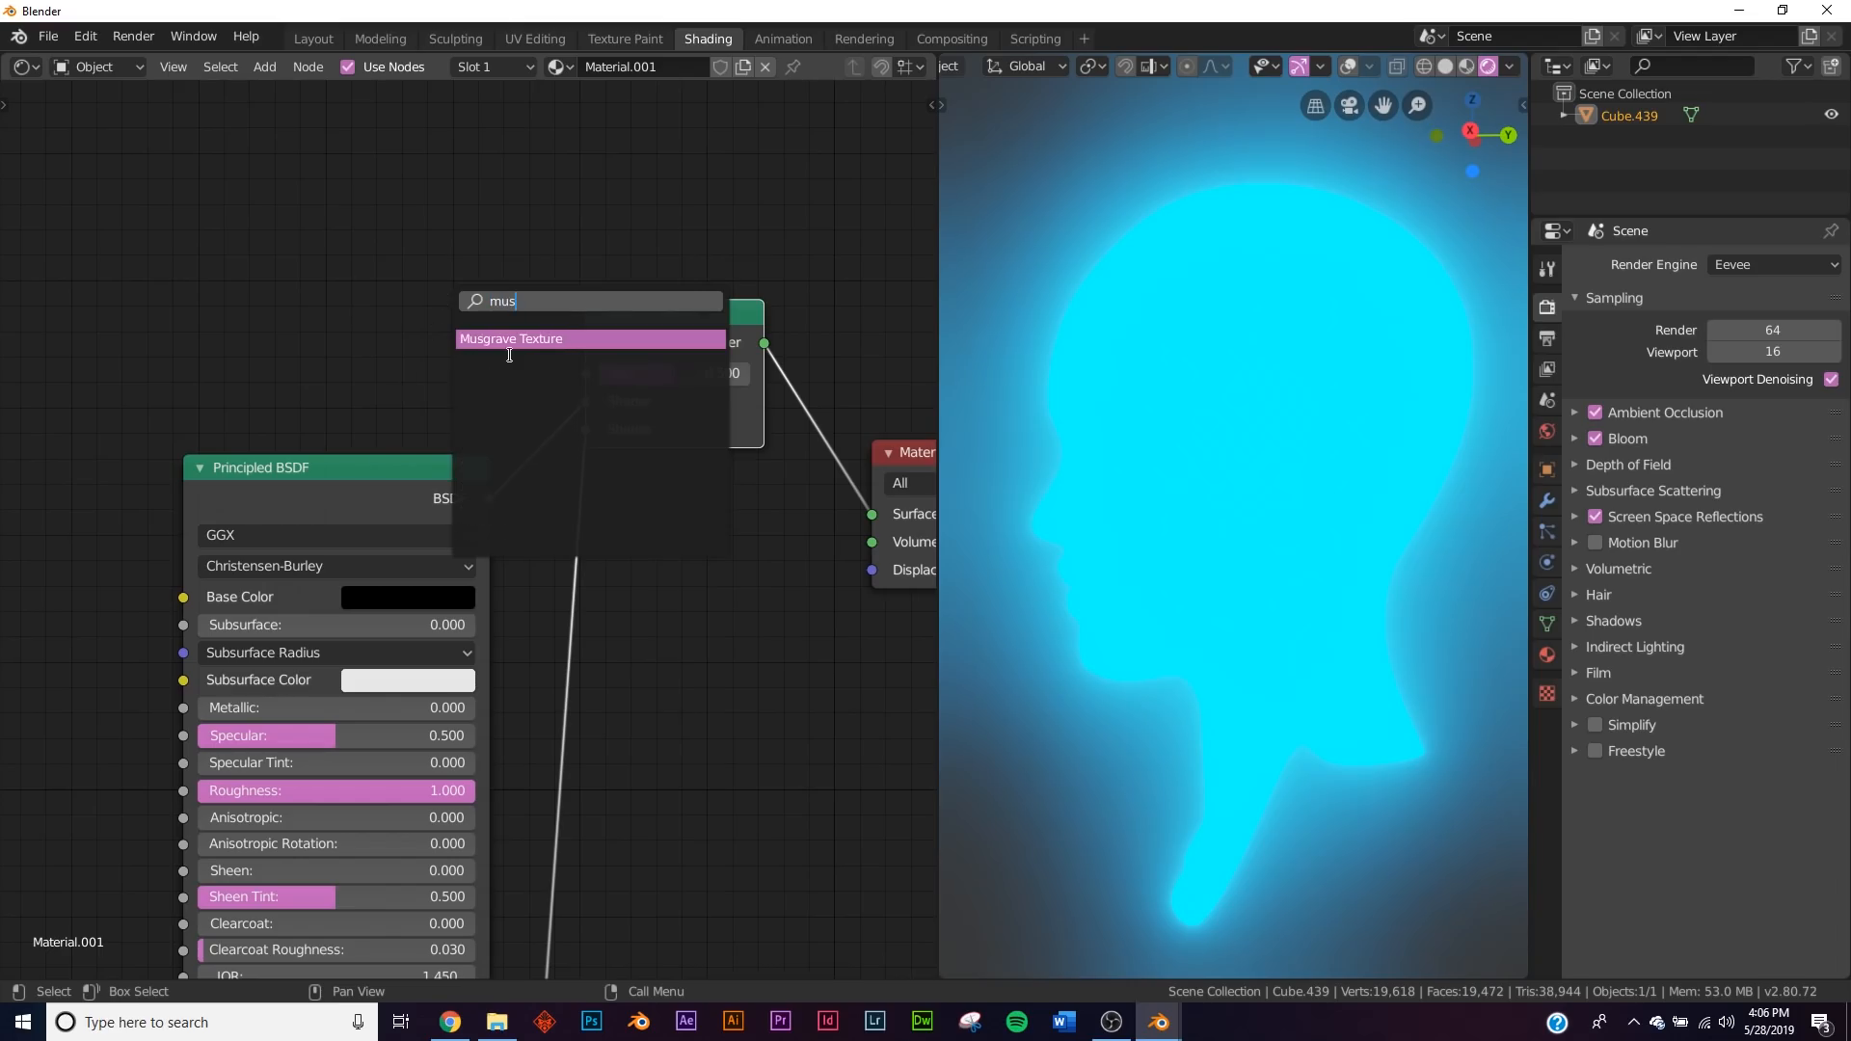
pyautogui.click(509, 355)
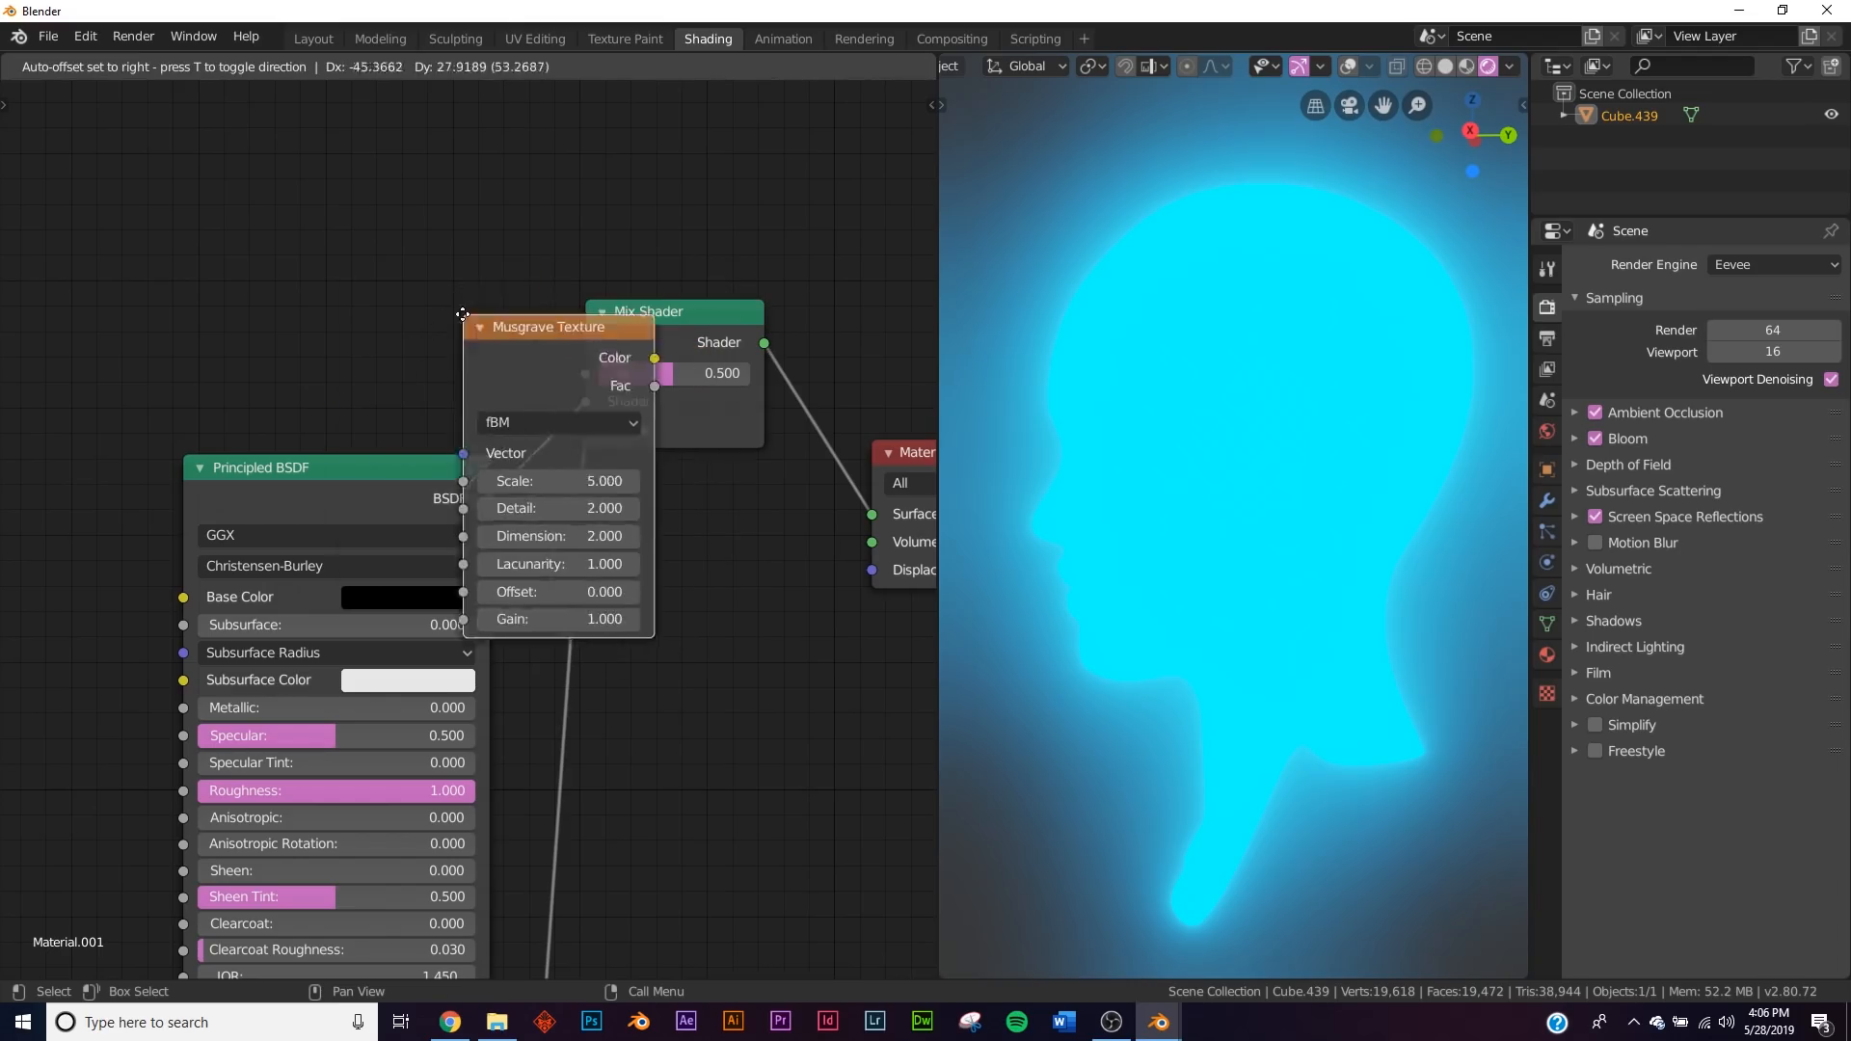
pyautogui.click(344, 144)
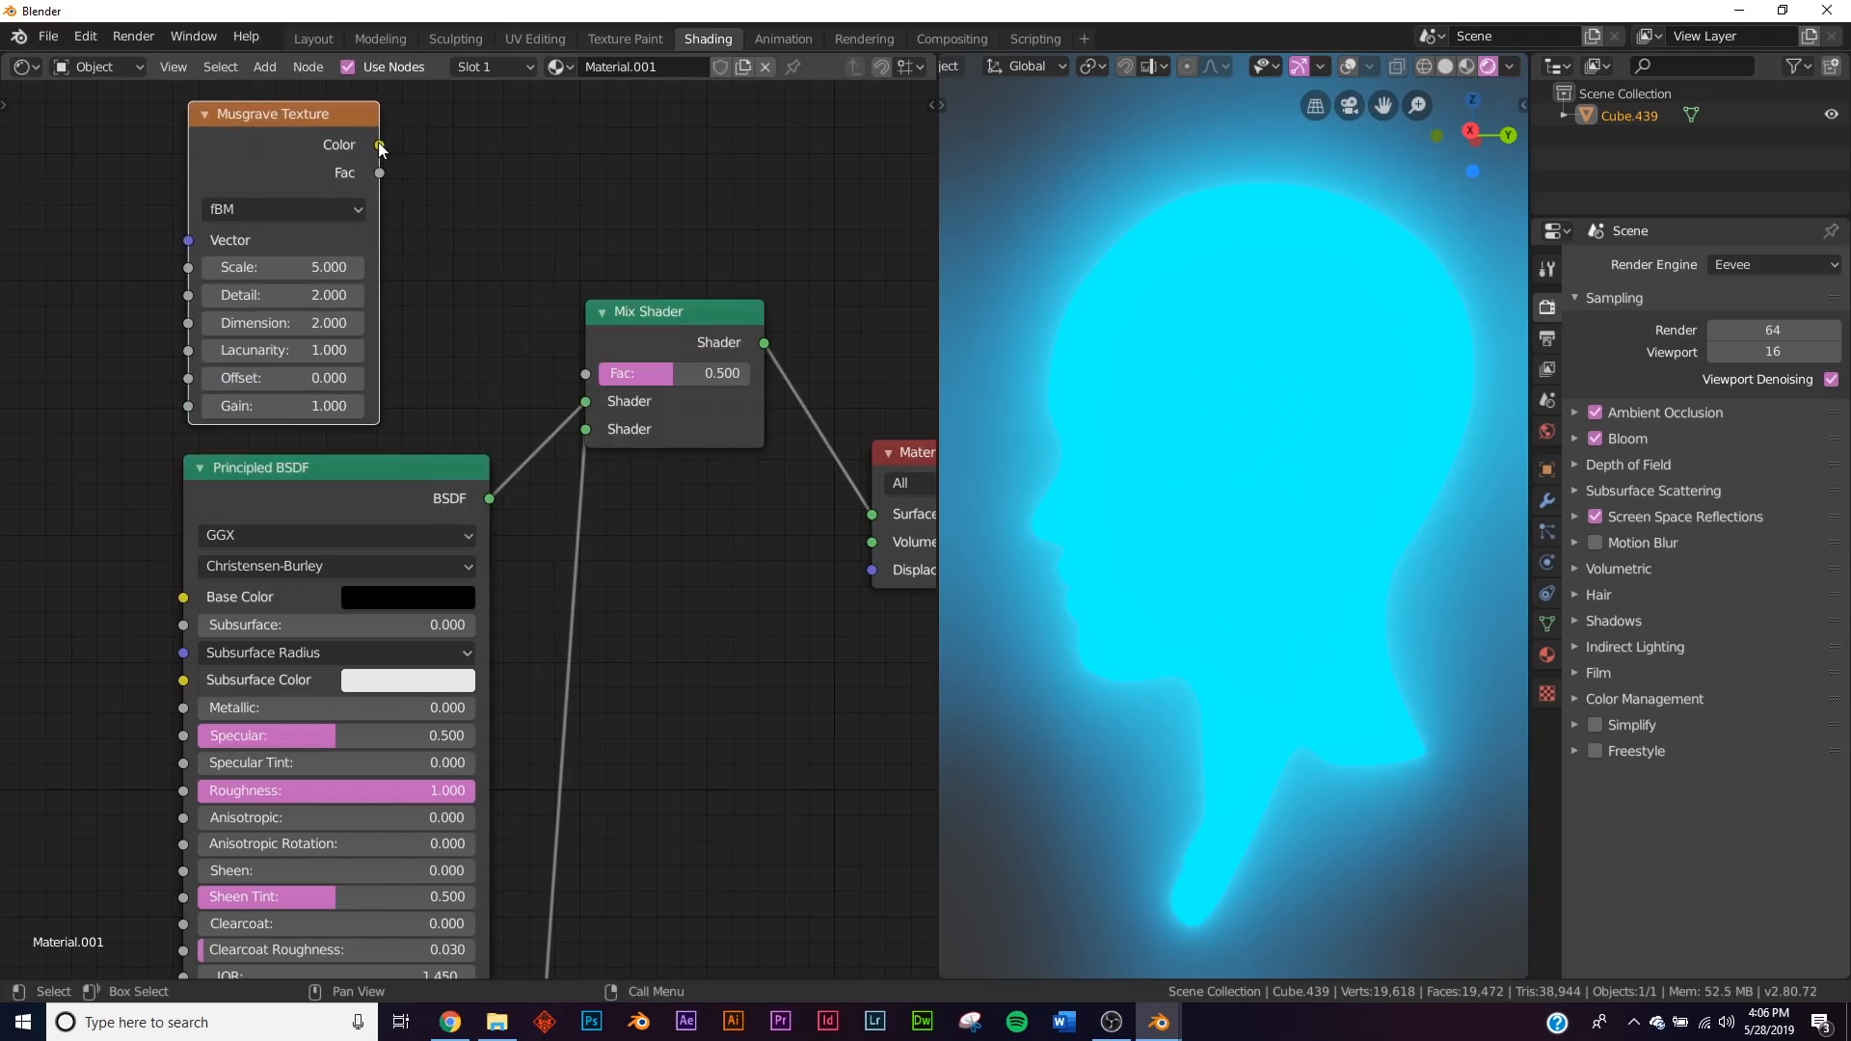
# Connect the Musgrave Texture's Color output to the Mix Shader's Fac input and inspect the pattern on the head.
pyautogui.moveTo(607, 379); pyautogui.dragTo(607, 386)
pyautogui.moveTo(707, 511); pyautogui.dragTo(858, 520, button='middle')
pyautogui.press('g')
pyautogui.click(291, 218)
pyautogui.moveTo(1051, 443); pyautogui.dragTo(1102, 505, button='middle')
pyautogui.scroll(5, 1184, 517)
pyautogui.scroll(-5, 1184, 518)
pyautogui.scroll(7, 1184, 519)
pyautogui.scroll(-8, 1184, 519)
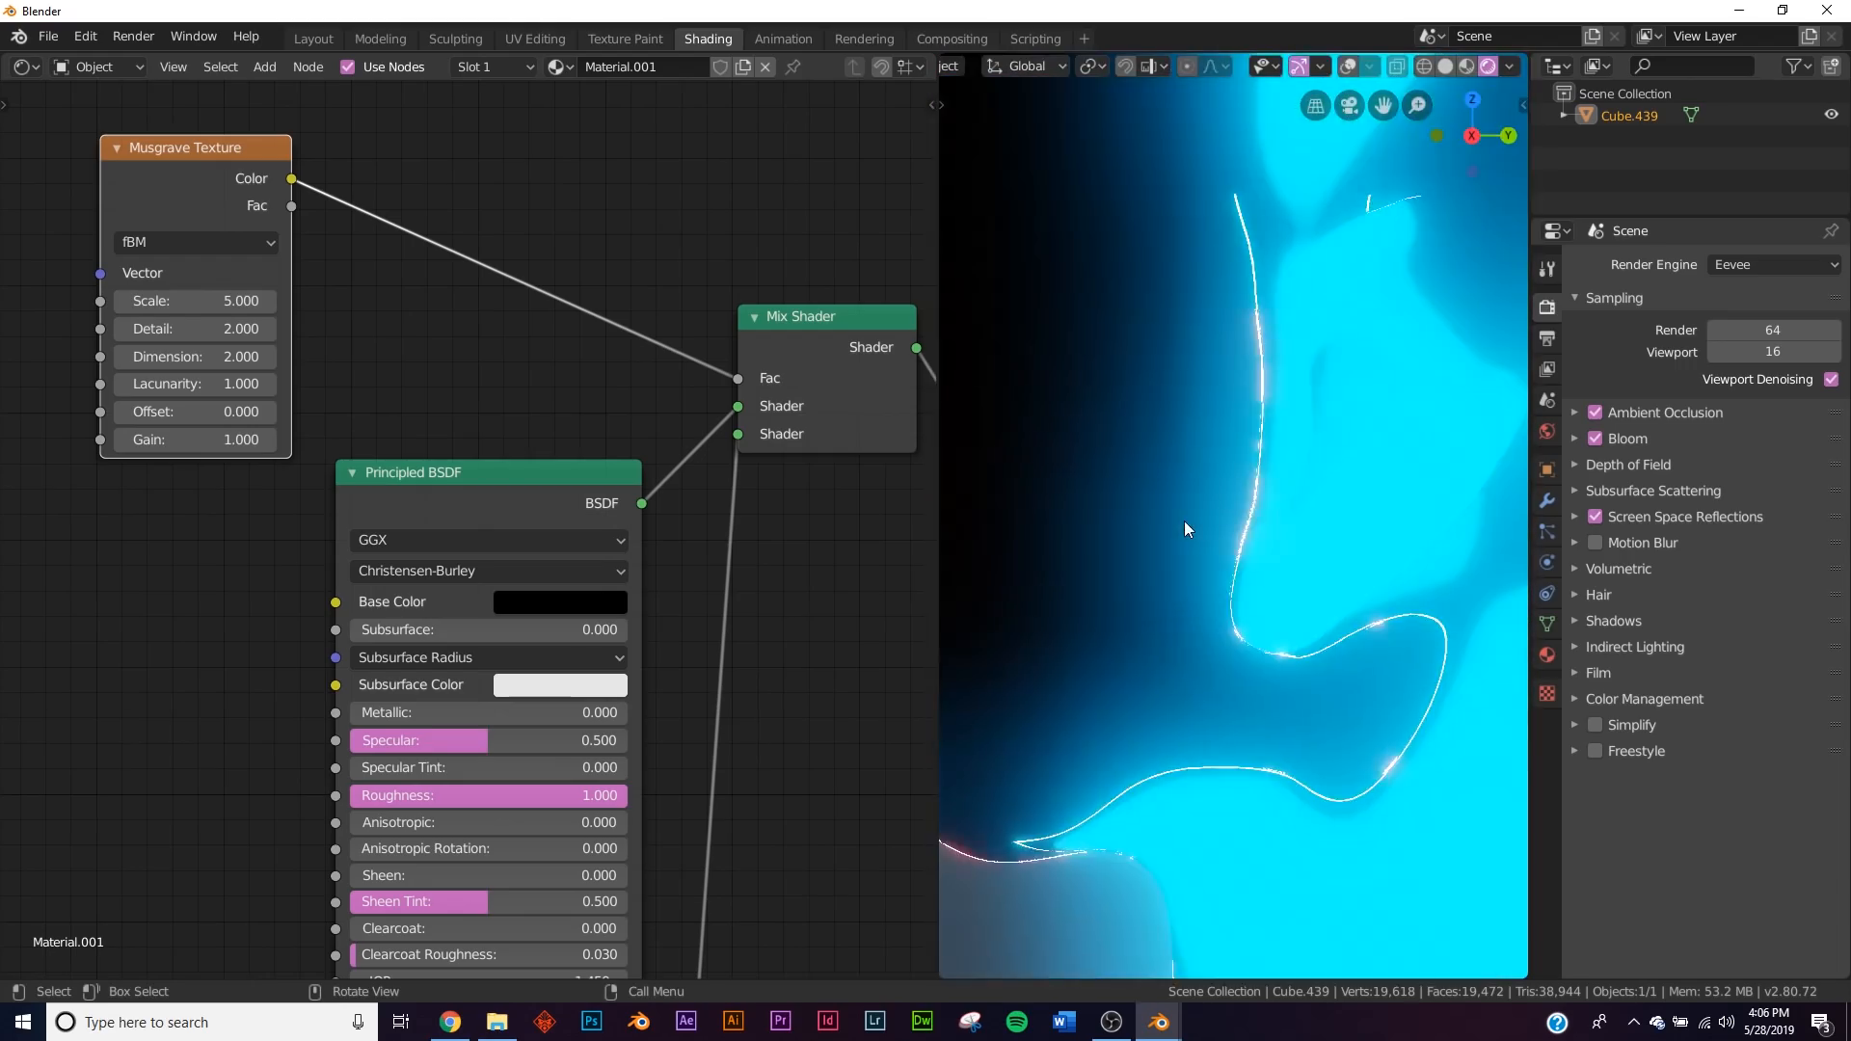
pyautogui.moveTo(1213, 519); pyautogui.dragTo(1282, 550, button='middle')
# Insert a ColorRamp node on the link between the Musgrave Texture and the Mix Shader's Fac input.
pyautogui.moveTo(320, 315); pyautogui.dragTo(542, 328, button='middle')
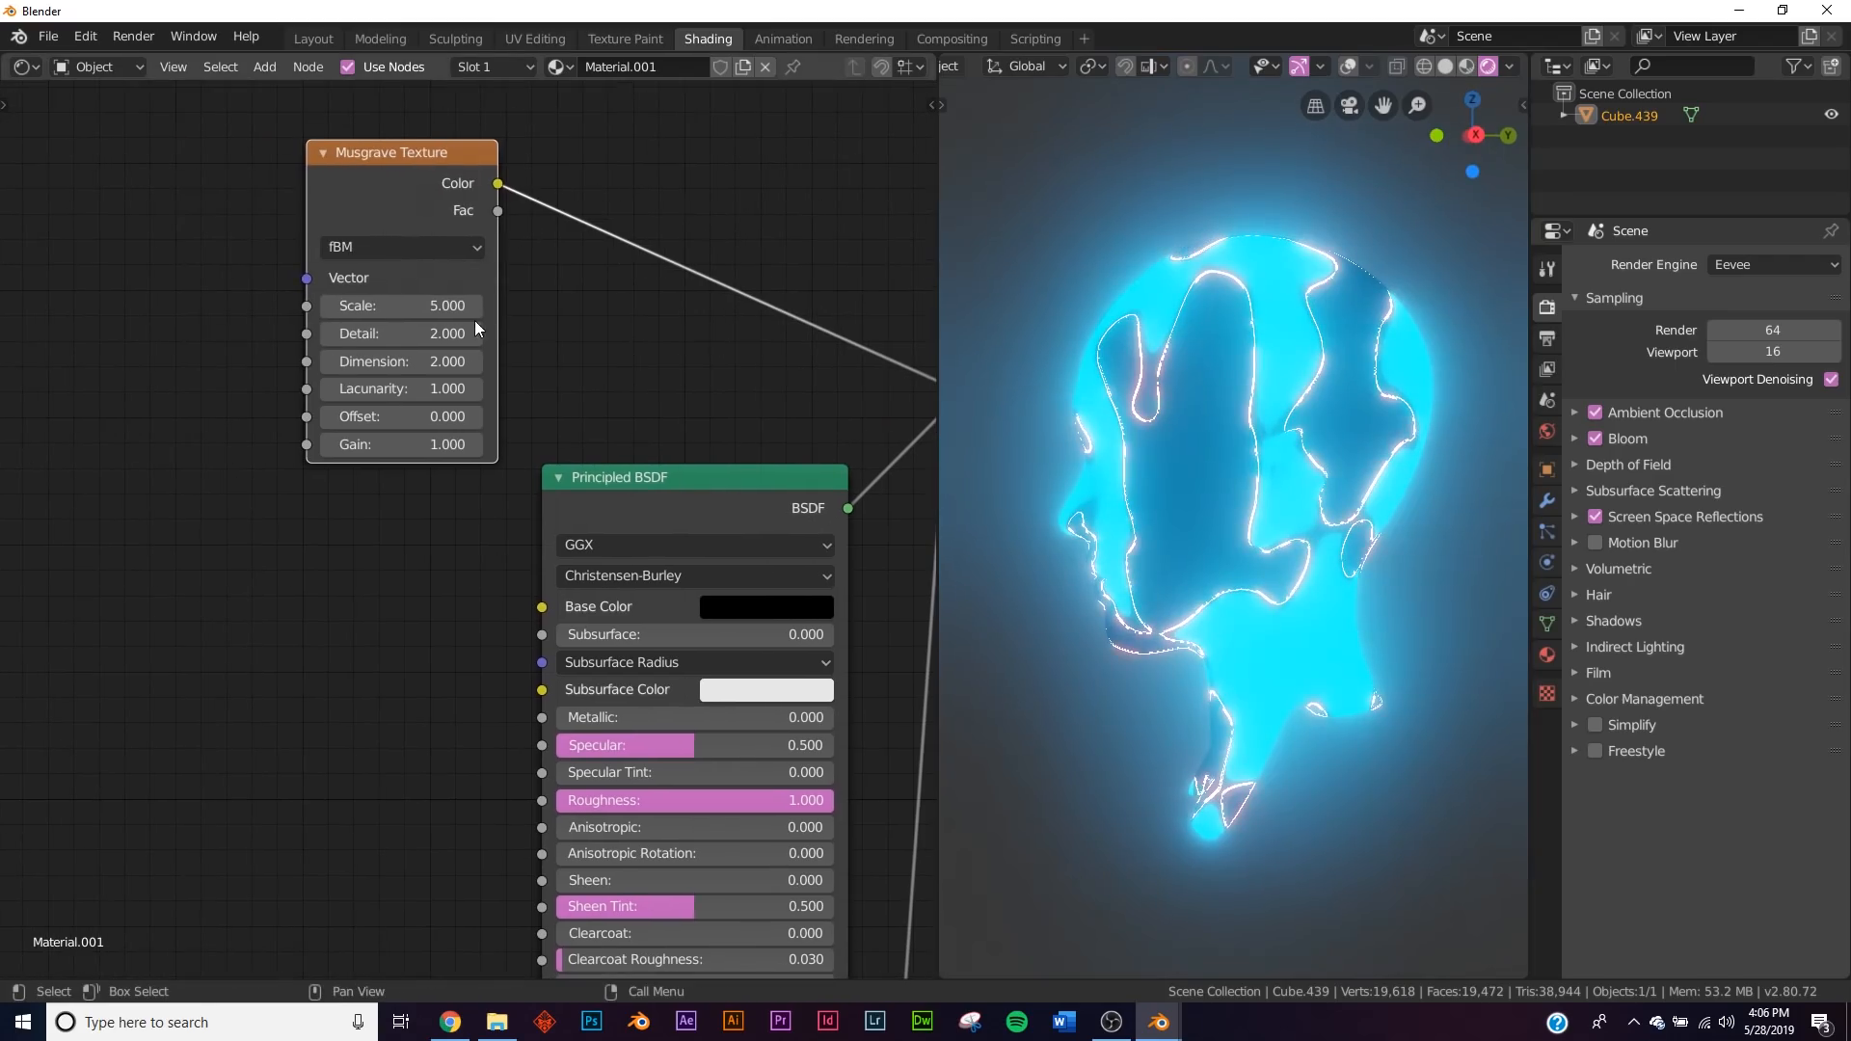
pyautogui.hotkey('shift', 'a')
pyautogui.click(672, 187)
pyautogui.write('col')
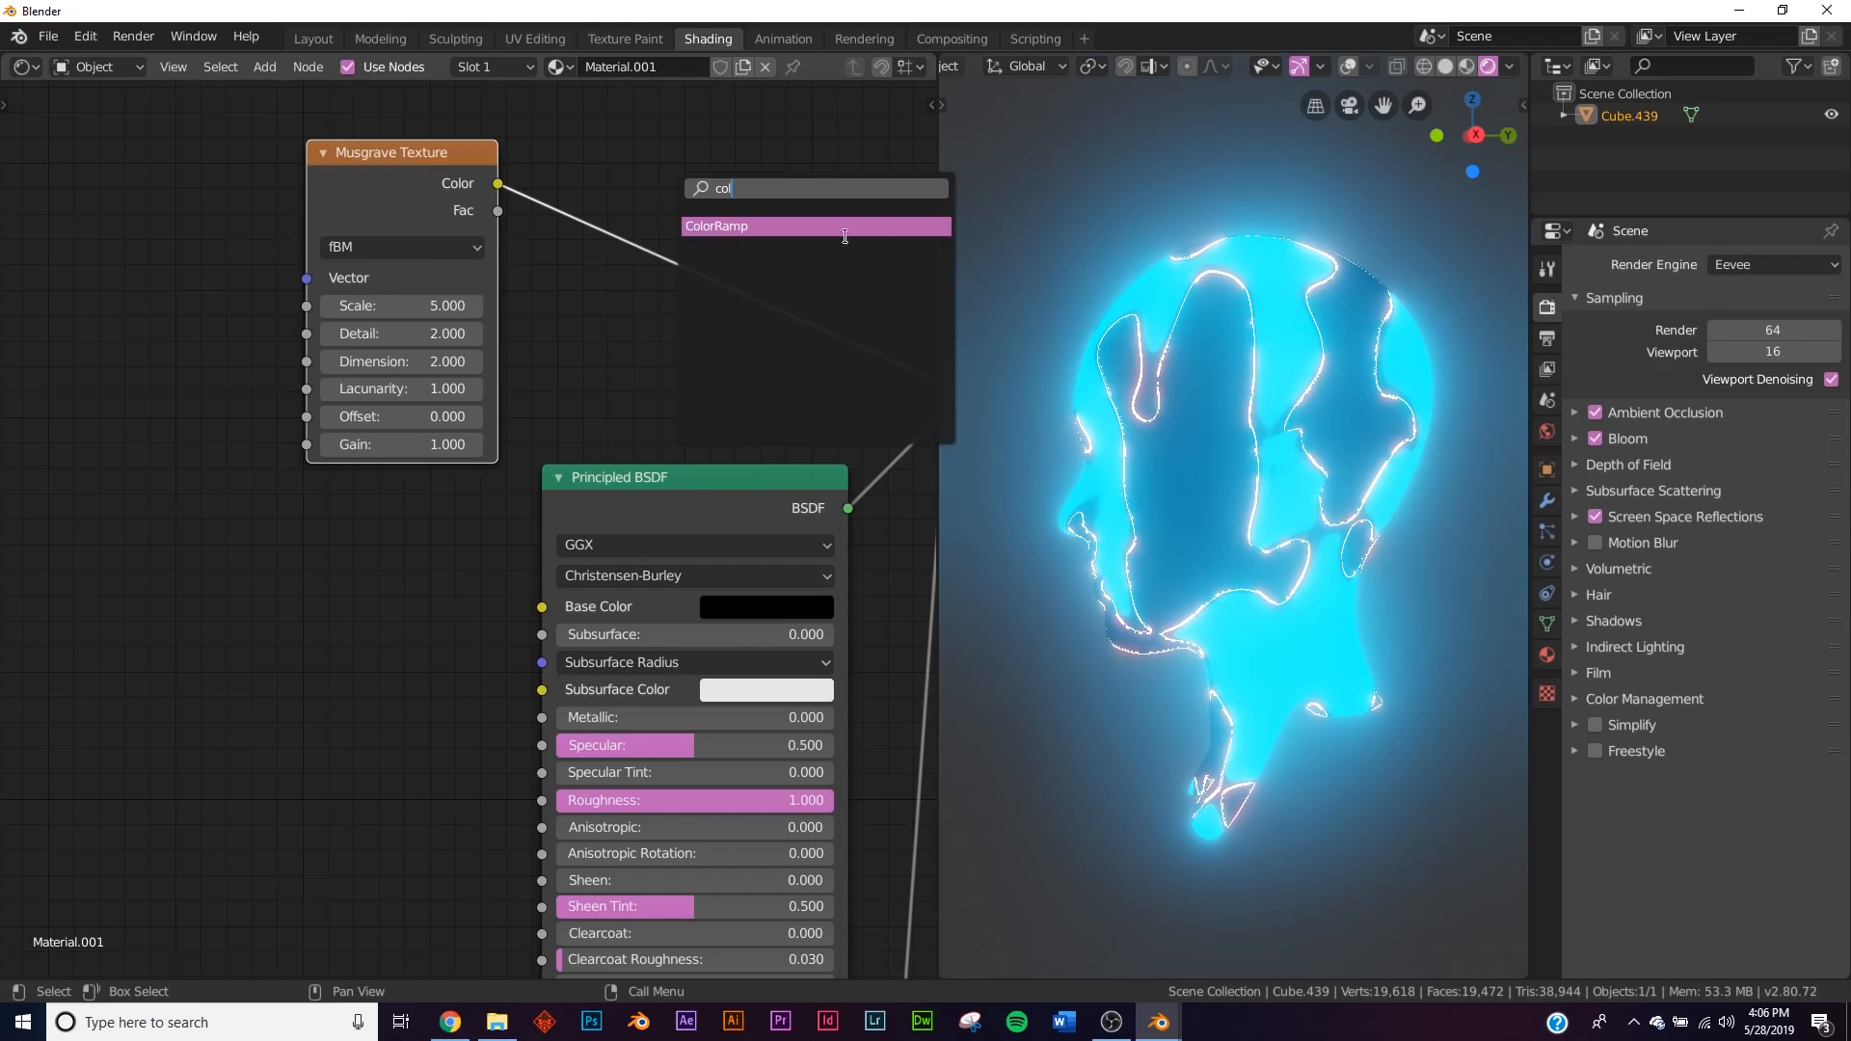
pyautogui.click(851, 226)
pyautogui.click(771, 308)
pyautogui.moveTo(771, 309); pyautogui.dragTo(555, 309, button='middle')
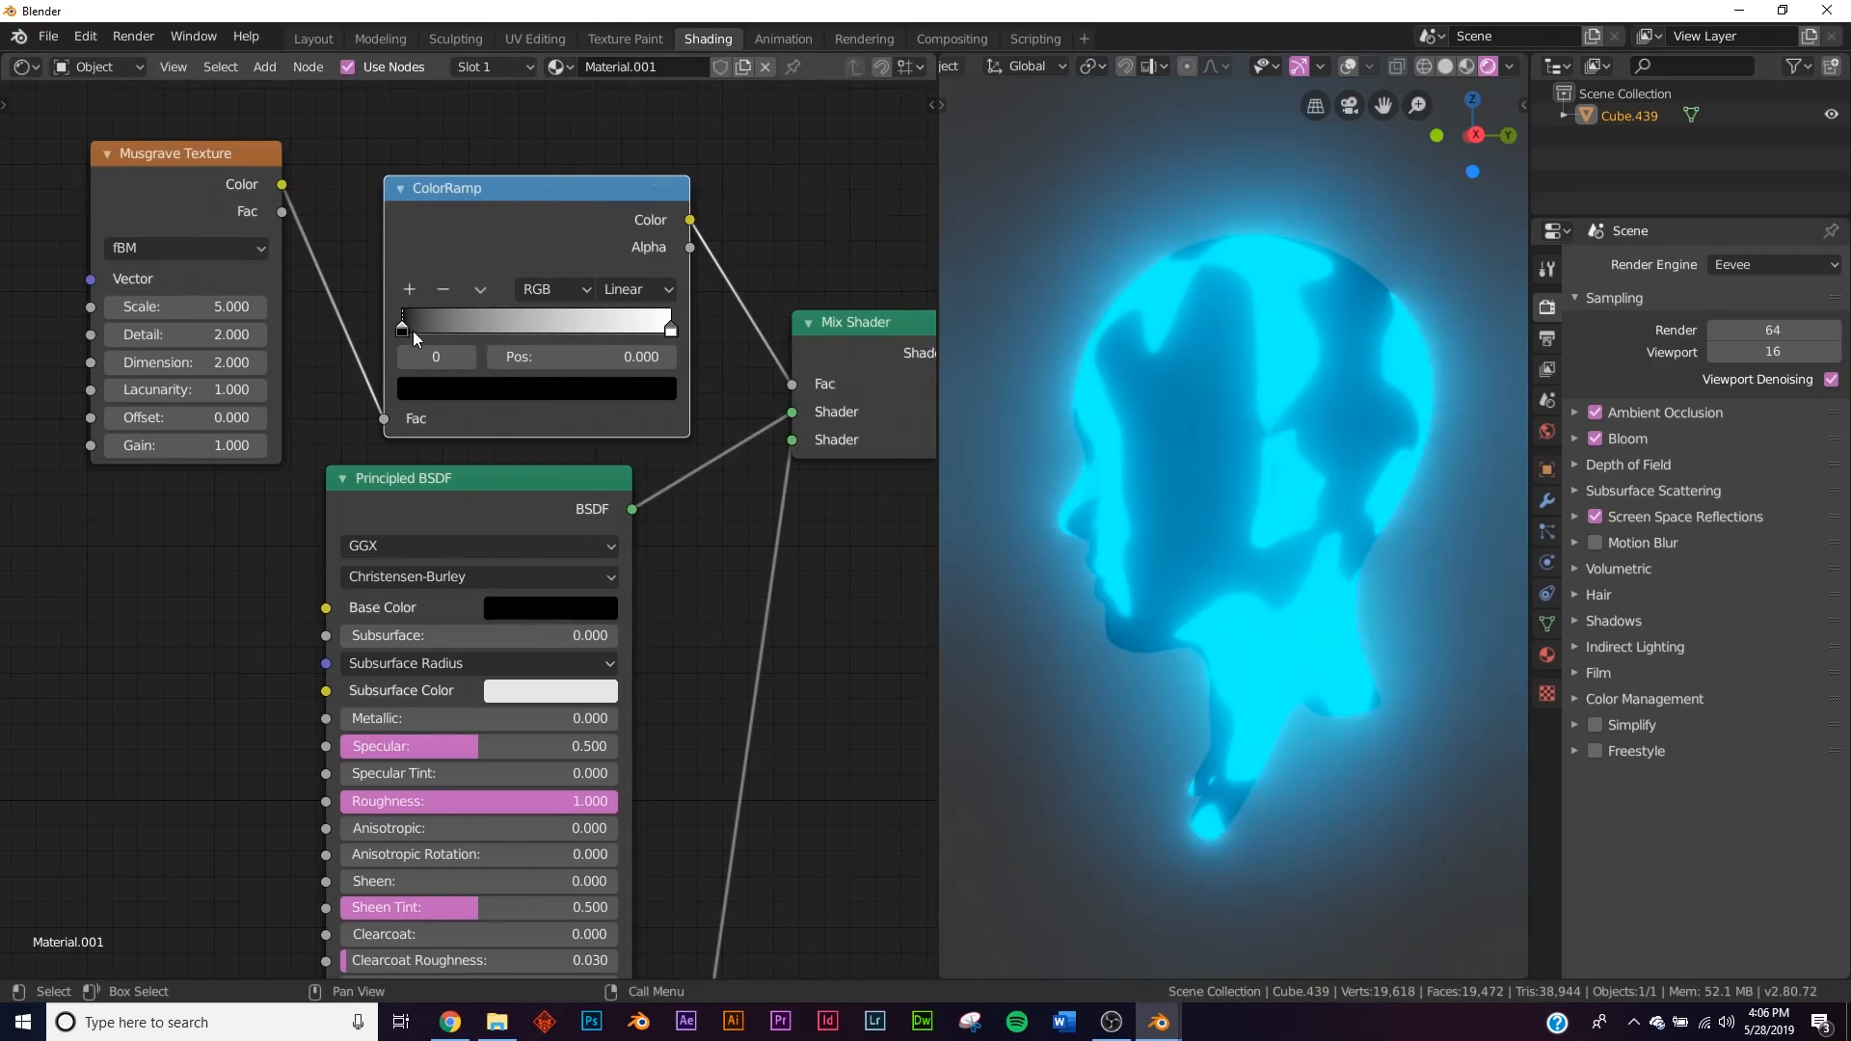
# Try sliding the ColorRamp's black stop toward the white stop and check the pattern on the head.
pyautogui.moveTo(403, 334); pyautogui.dragTo(806, 333)
pyautogui.moveTo(1373, 507); pyautogui.dragTo(1397, 542, button='middle')
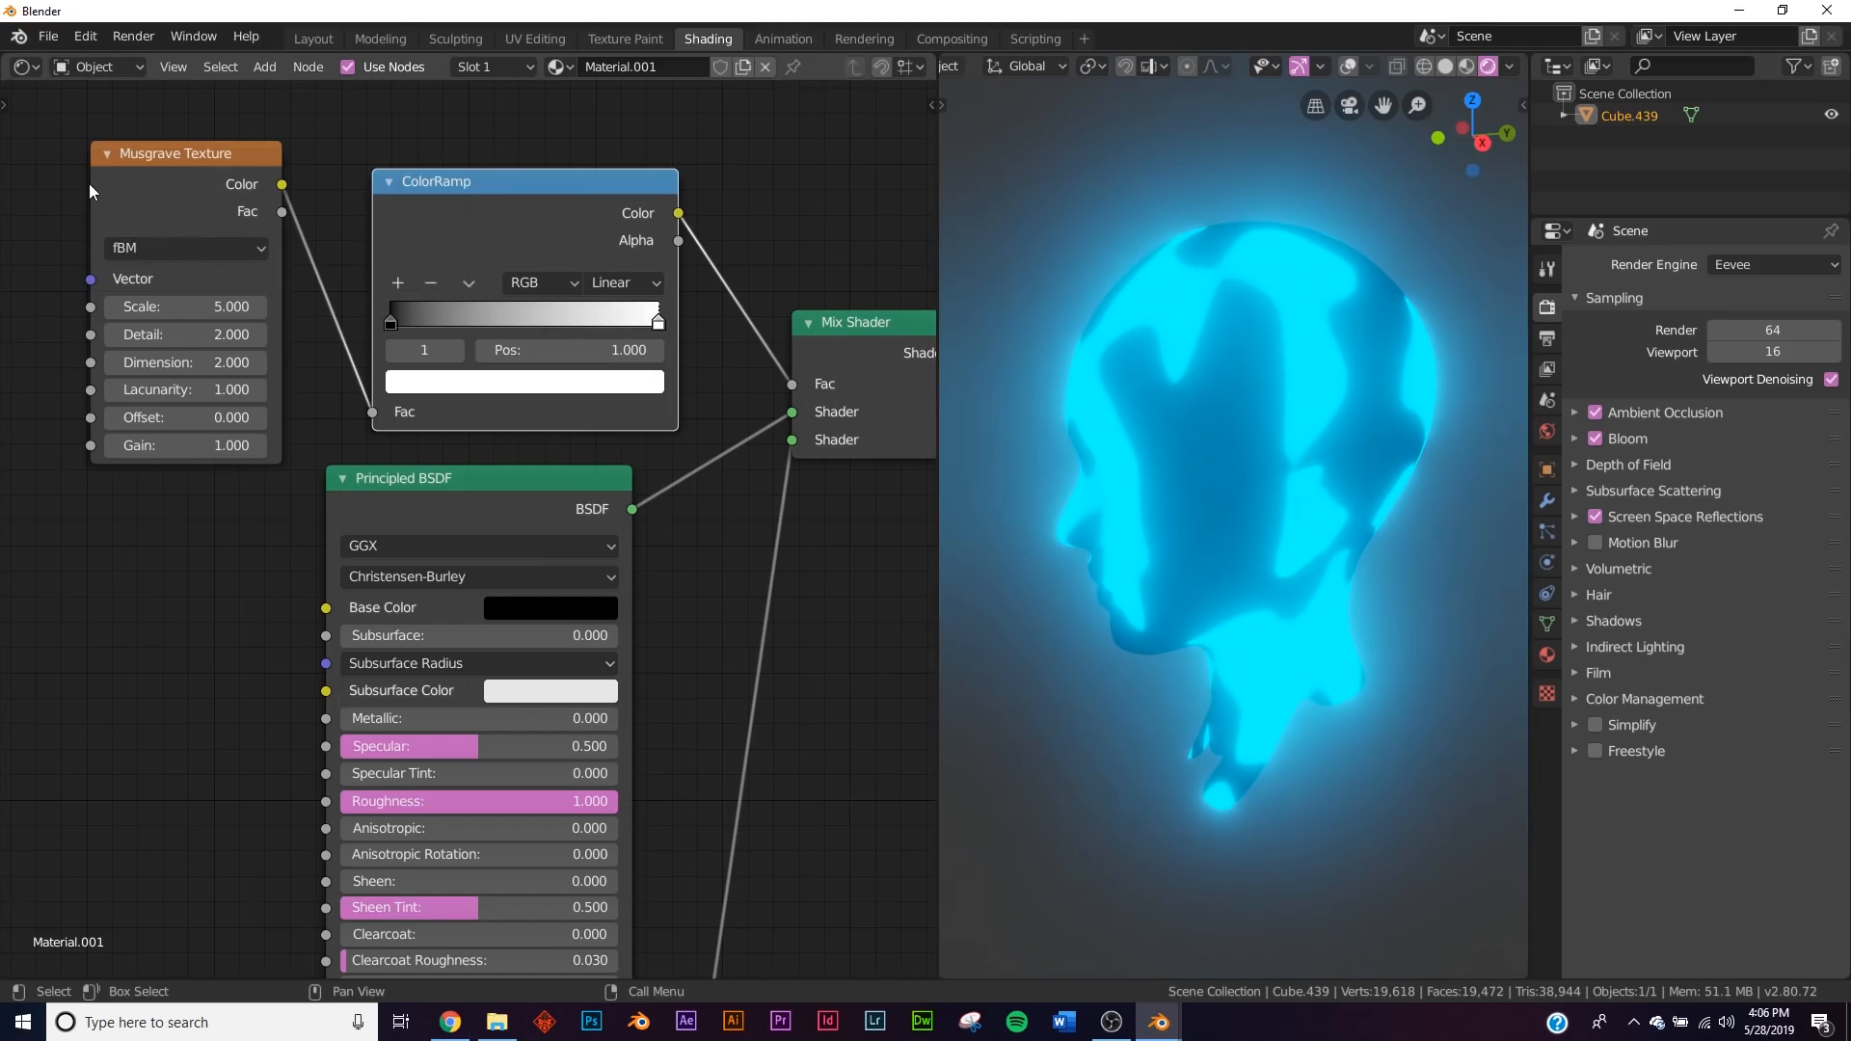
pyautogui.moveTo(1330, 627); pyautogui.dragTo(1367, 599, button='middle')
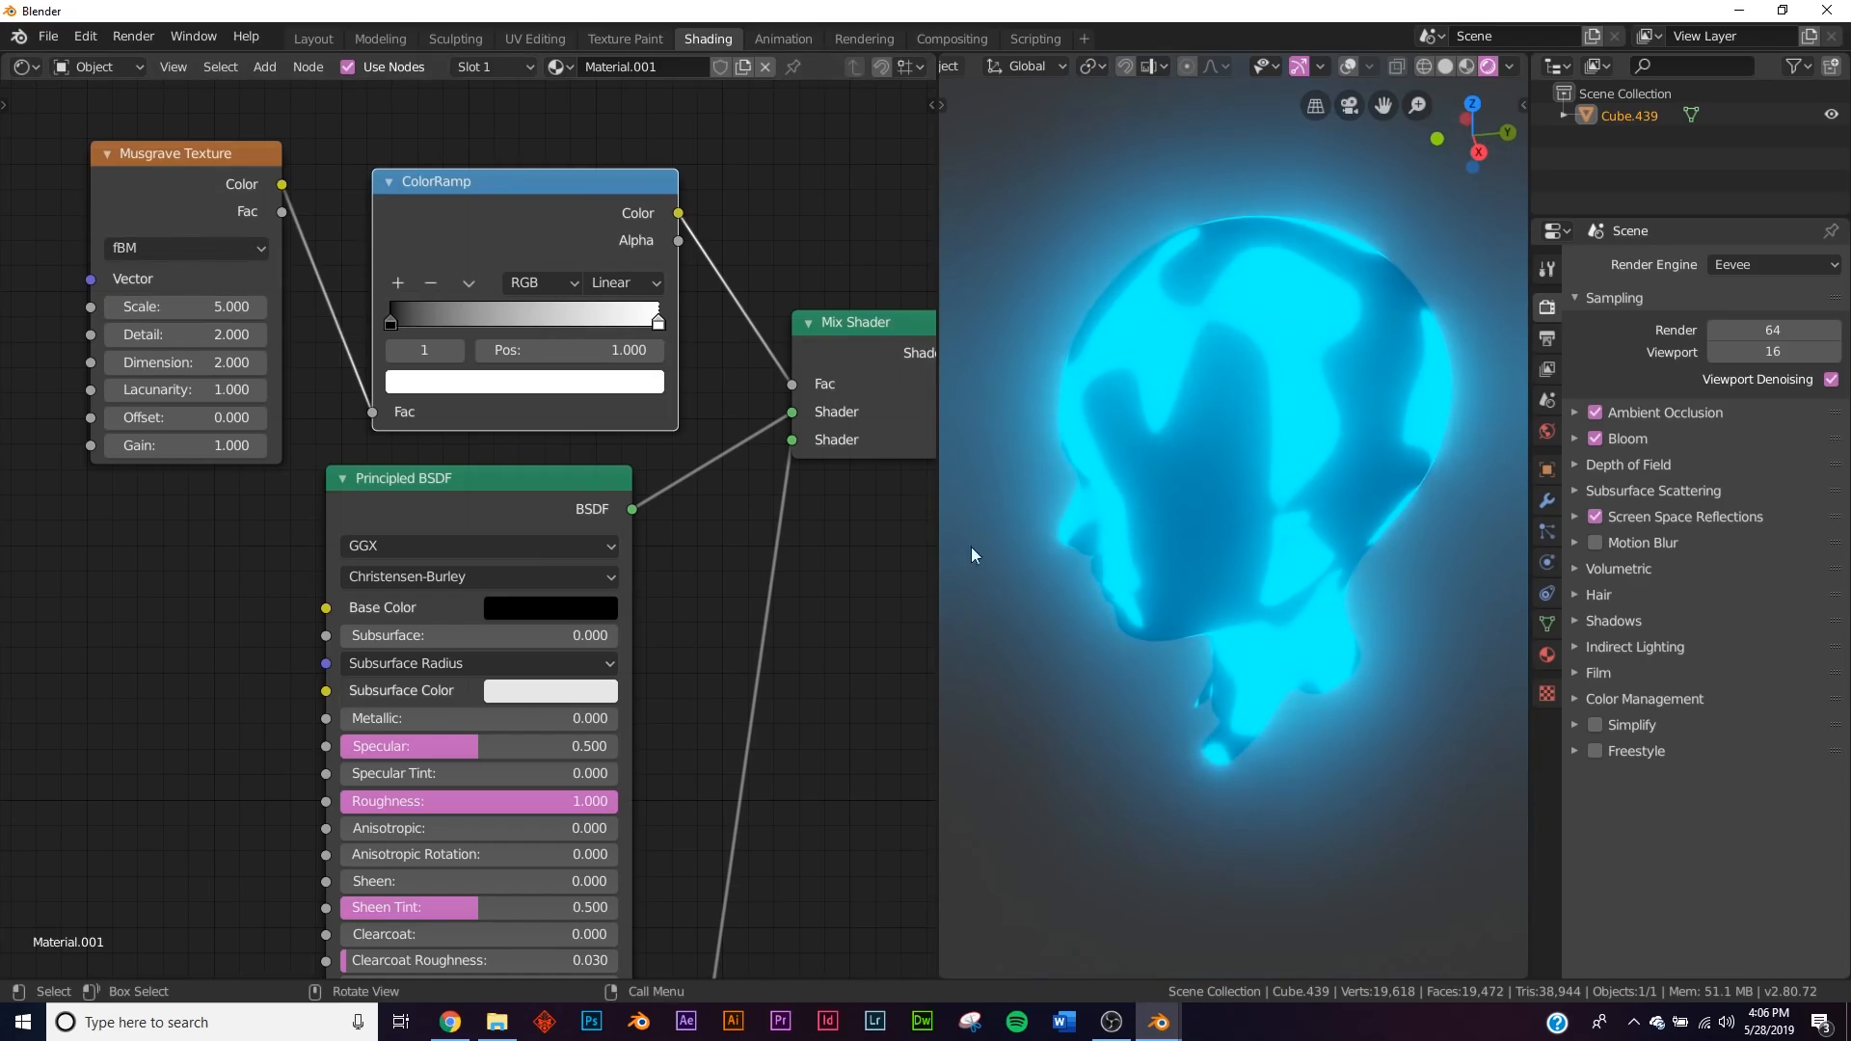
# Examine how the Principled BSDF's black base color and the blue Emission are distributed over the head by the Musgrave pattern.
pyautogui.scroll(-5, 675, 733)
pyautogui.moveTo(590, 859); pyautogui.dragTo(457, 380, button='middle')
pyautogui.moveTo(305, 549); pyautogui.dragTo(440, 777, button='middle')
pyautogui.scroll(3, 453, 762)
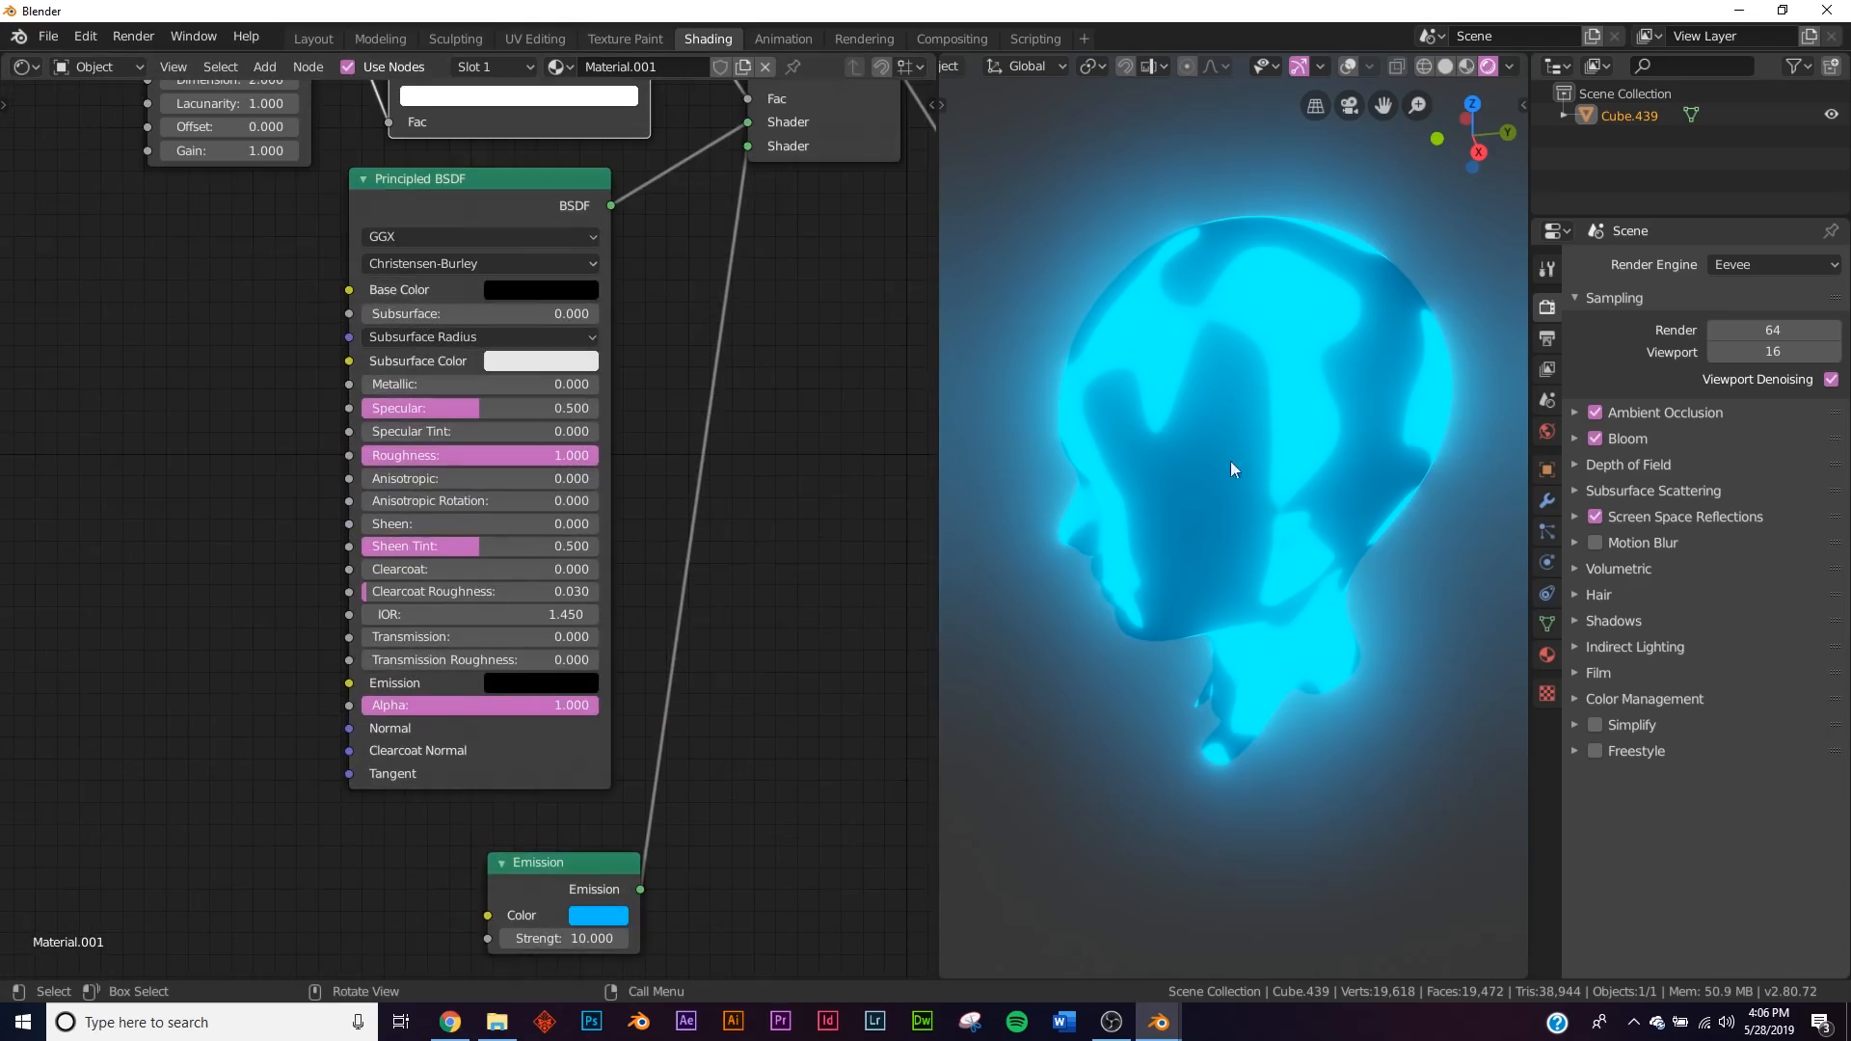
pyautogui.click(494, 295)
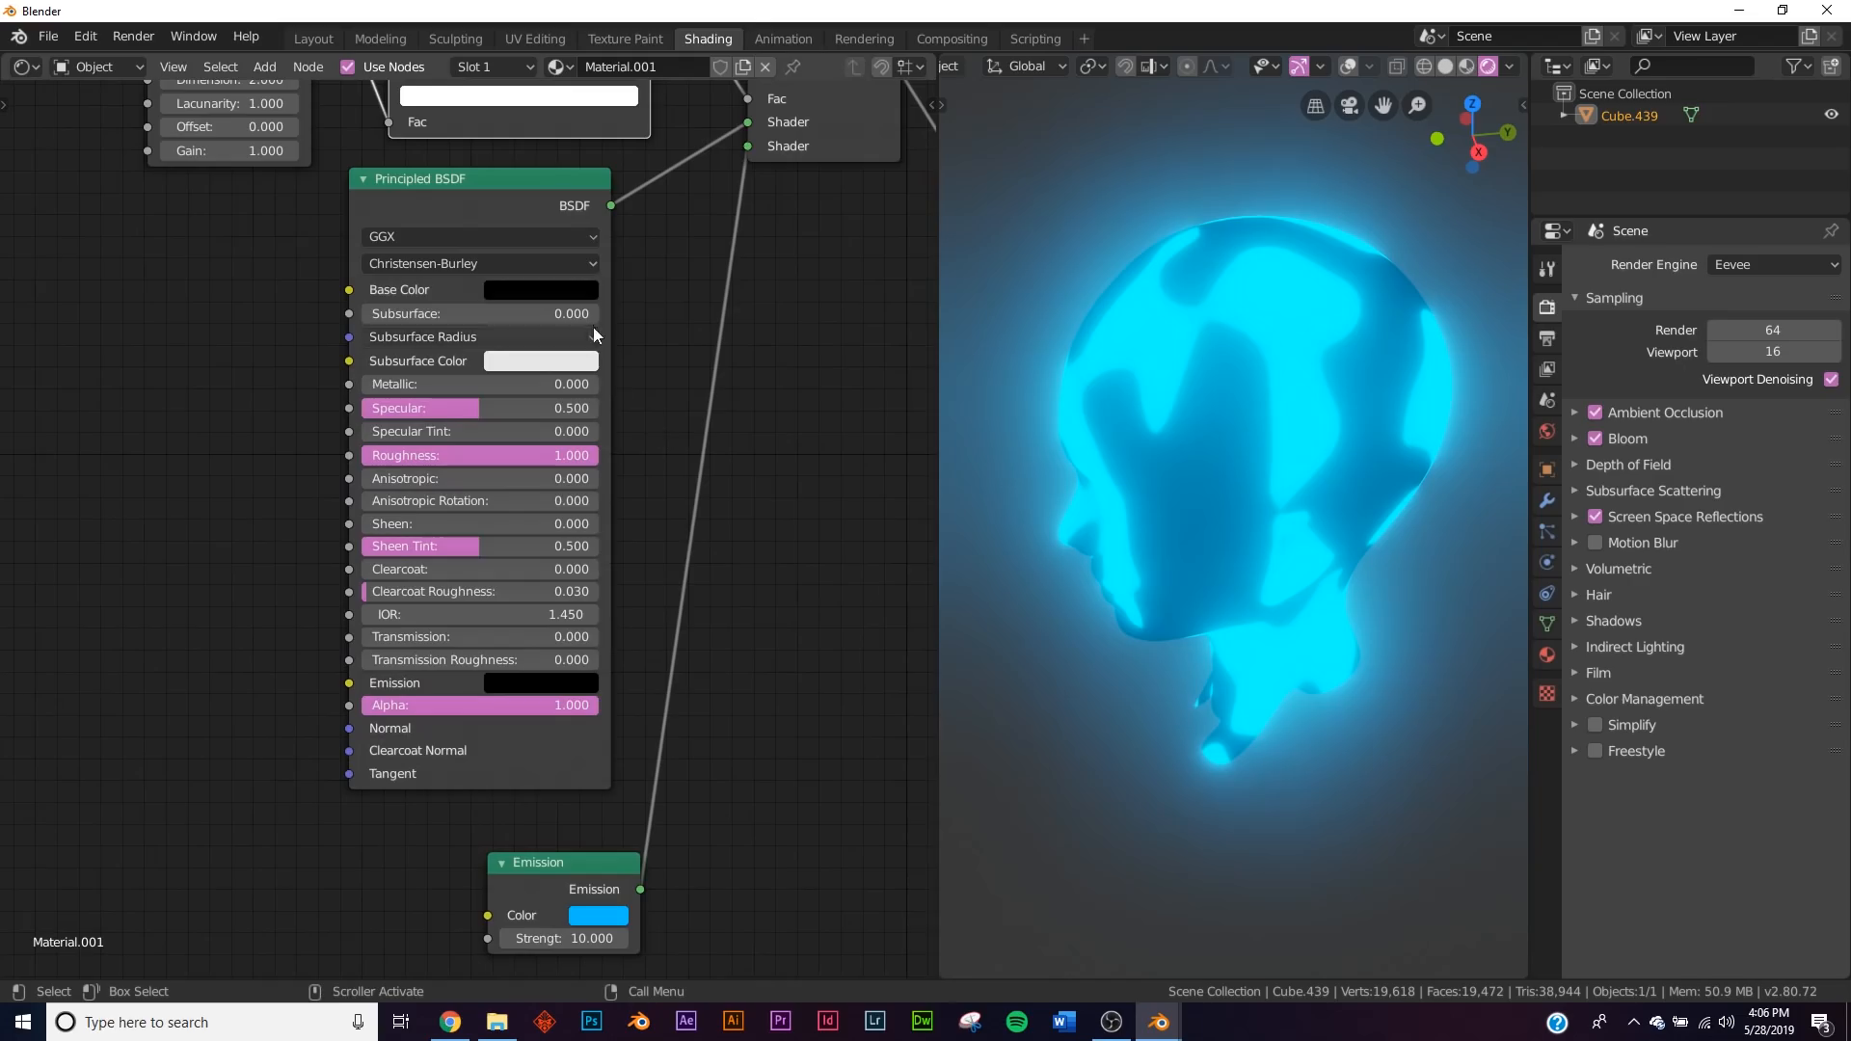
pyautogui.click(572, 293)
pyautogui.moveTo(672, 383); pyautogui.dragTo(671, 471)
pyautogui.moveTo(1339, 569); pyautogui.dragTo(1391, 419, button='middle')
pyautogui.scroll(5, 1367, 467)
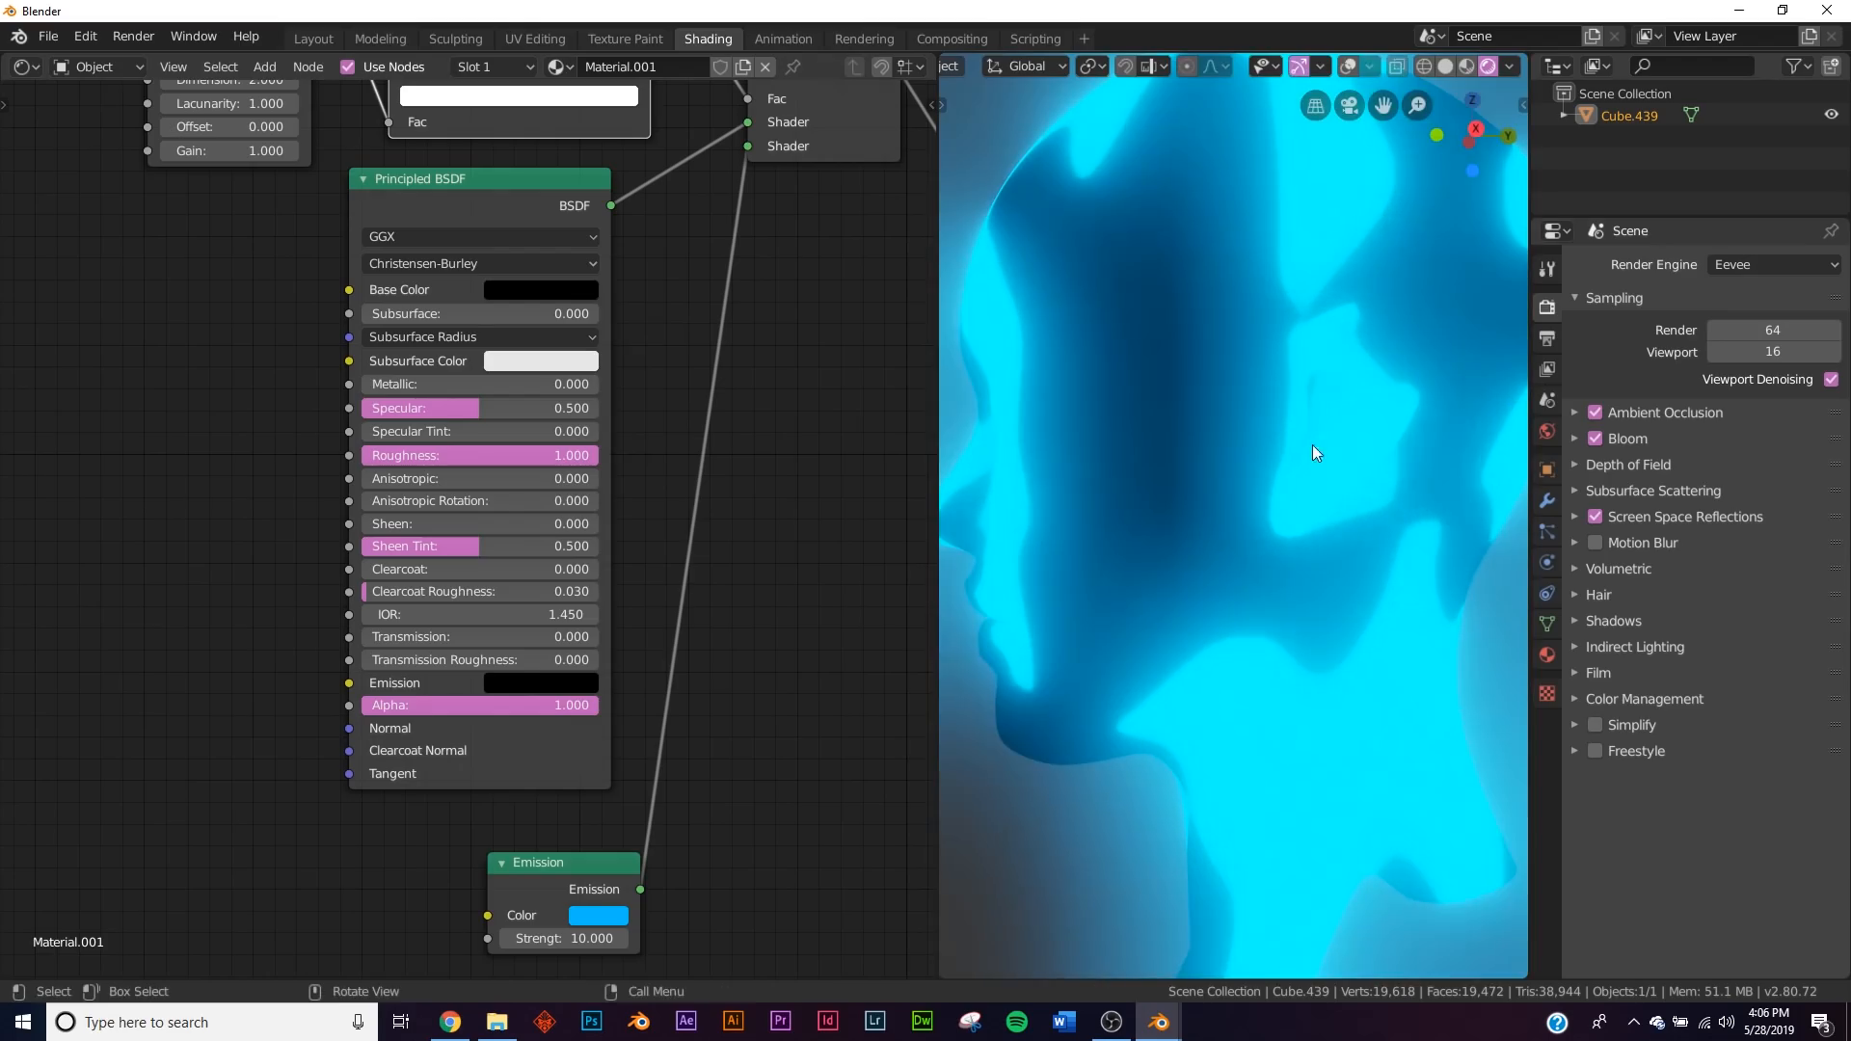
pyautogui.moveTo(1149, 237); pyautogui.dragTo(1328, 383, button='middle')
pyautogui.moveTo(637, 289); pyautogui.dragTo(274, 448, button='middle')
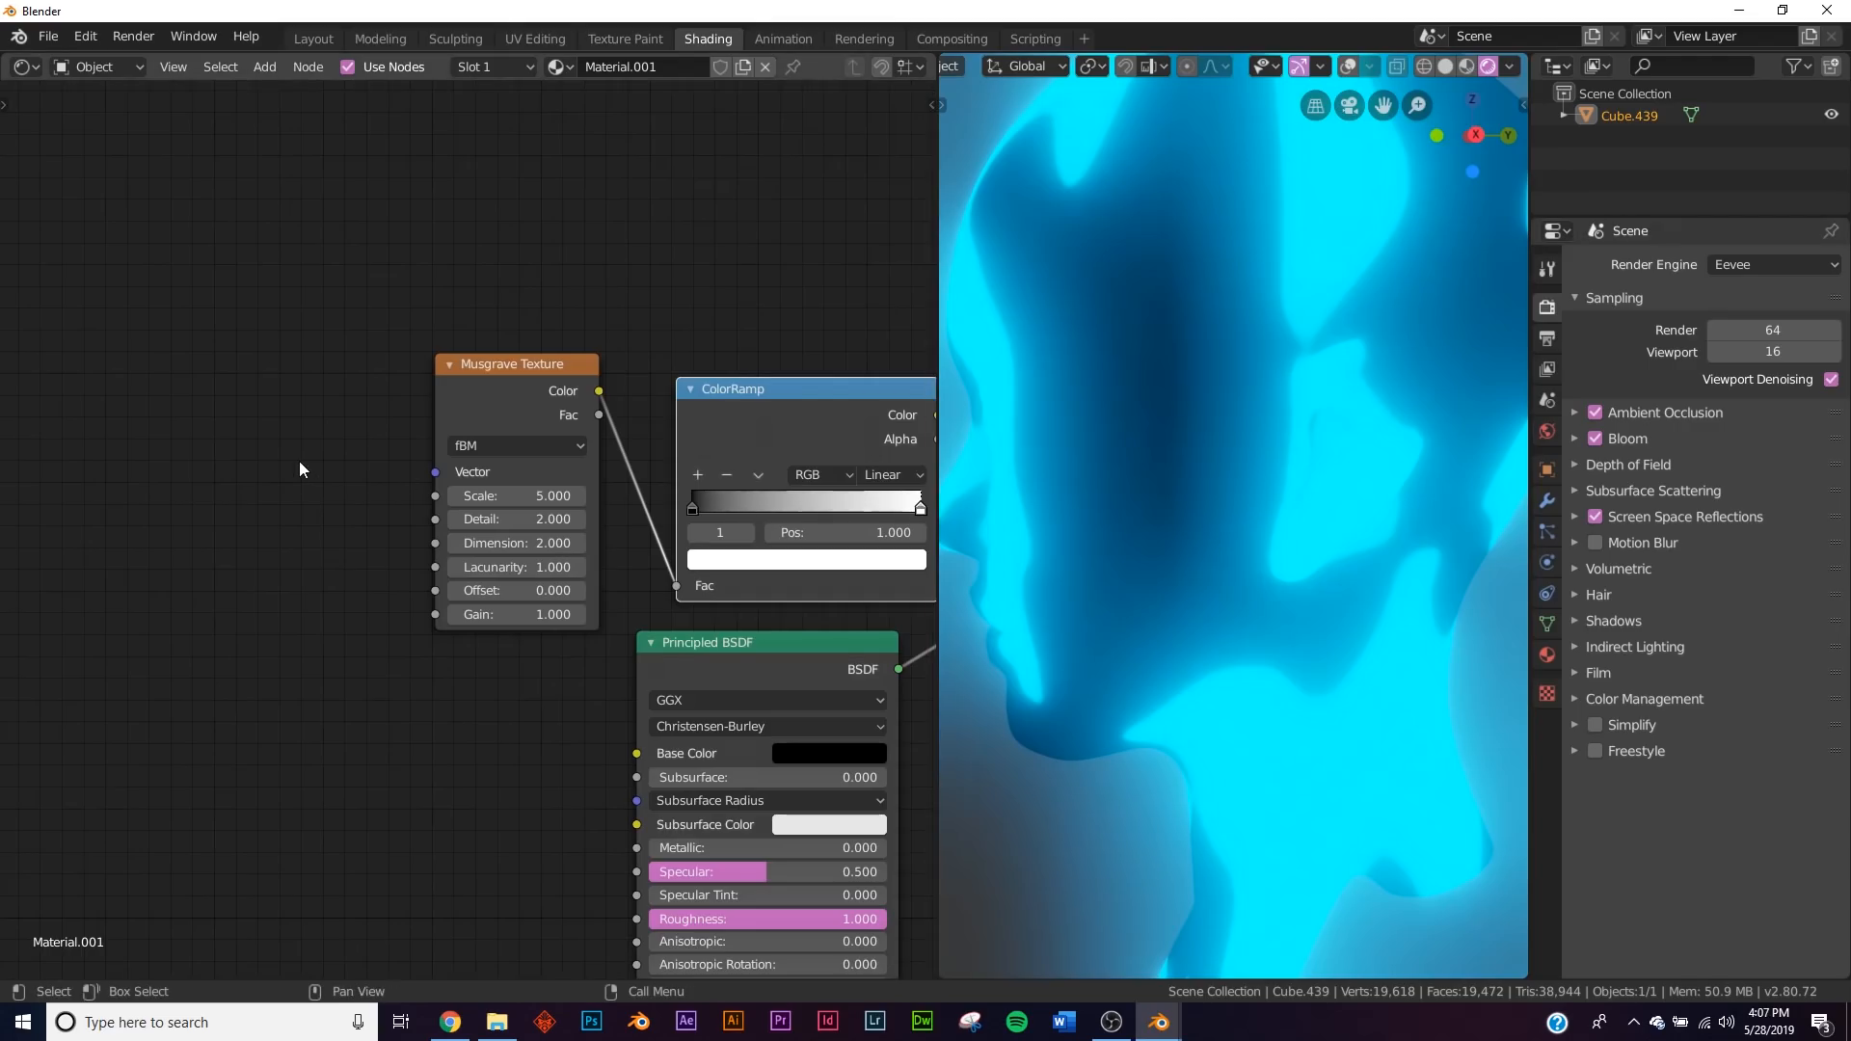
# Add a Mapping node and connect its Vector output to the Musgrave Texture's Vector input.
pyautogui.hotkey('shift', 'a')
pyautogui.click(374, 434)
pyautogui.write('mat')
pyautogui.press('BackSpace')
pyautogui.write('p')
pyautogui.press('Down')
pyautogui.press('Return')
pyautogui.click(256, 432)
pyautogui.moveTo(255, 432); pyautogui.dragTo(429, 323, button='middle')
pyautogui.moveTo(427, 324); pyautogui.dragTo(191, 329)
pyautogui.moveTo(348, 325); pyautogui.dragTo(717, 343)
pyautogui.moveTo(271, 461); pyautogui.dragTo(530, 421, button='middle')
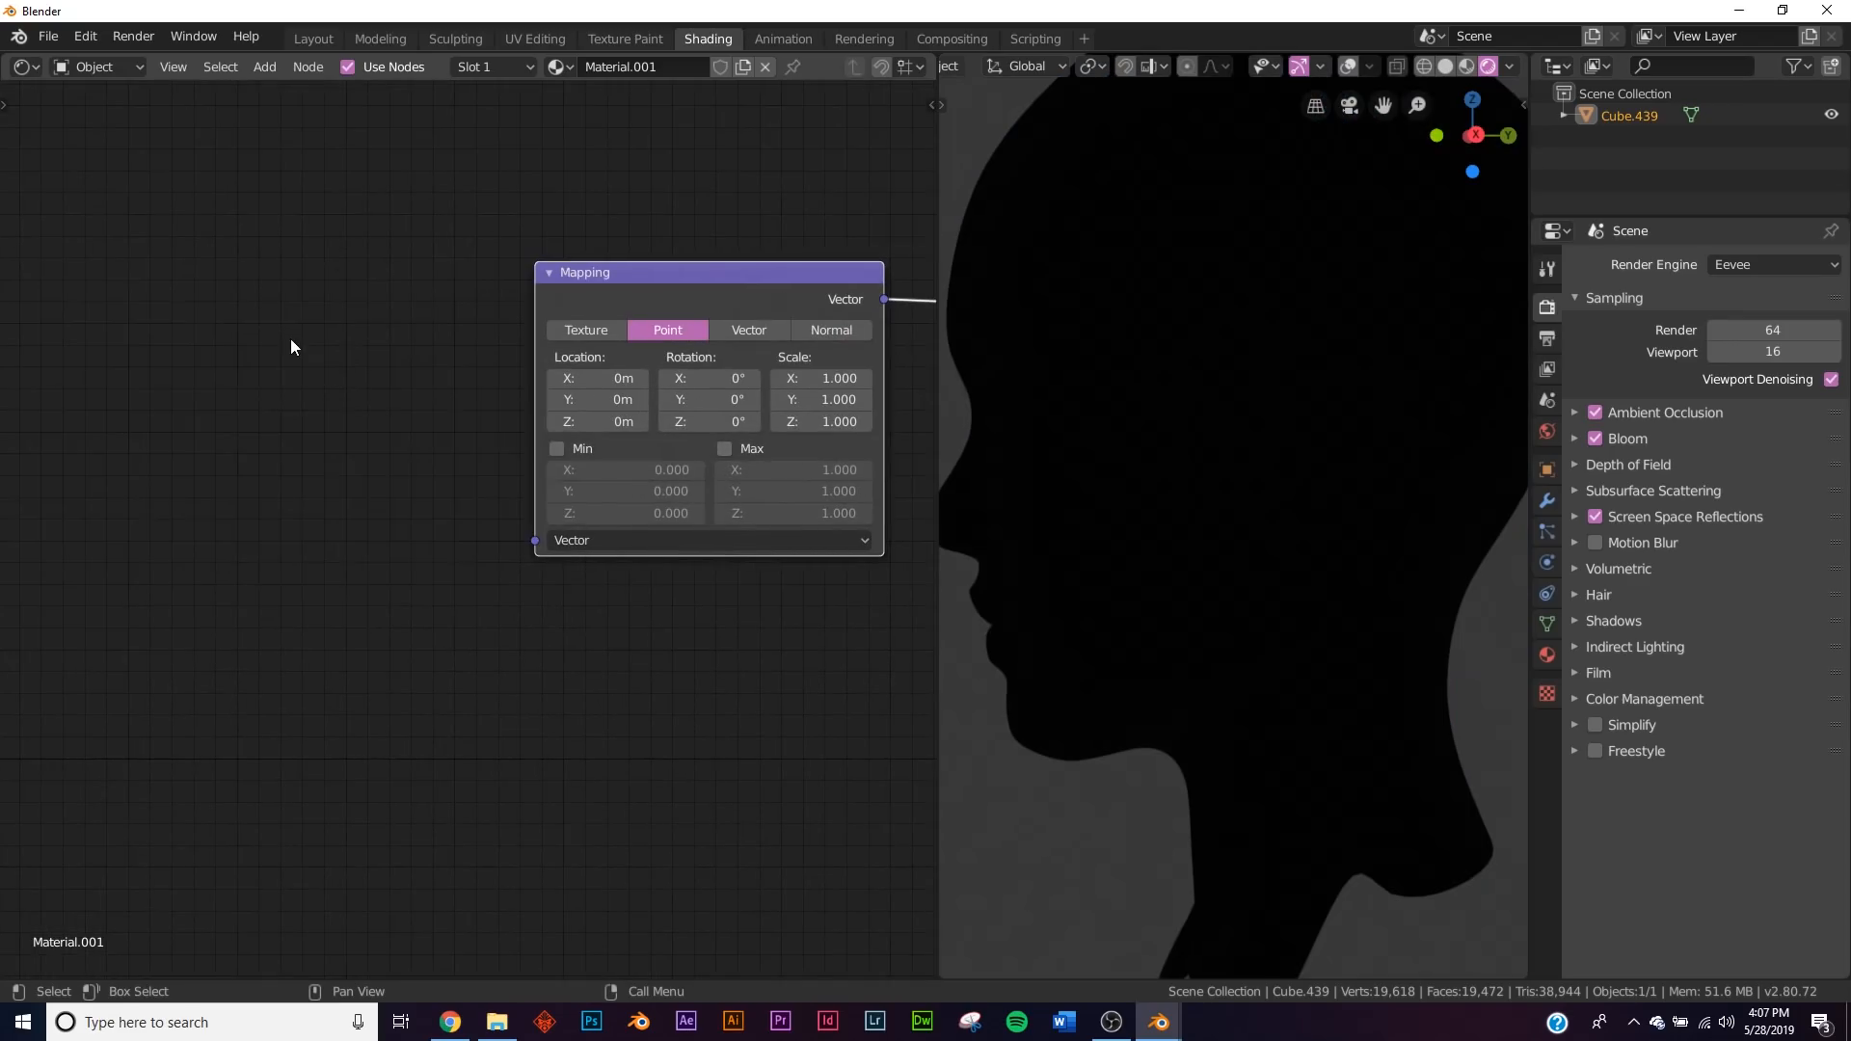
# Add a Texture Coordinate node and connect its Object output to the Mapping node's Vector input.
pyautogui.hotkey('shift', 'a')
pyautogui.click(289, 338)
pyautogui.write('te')
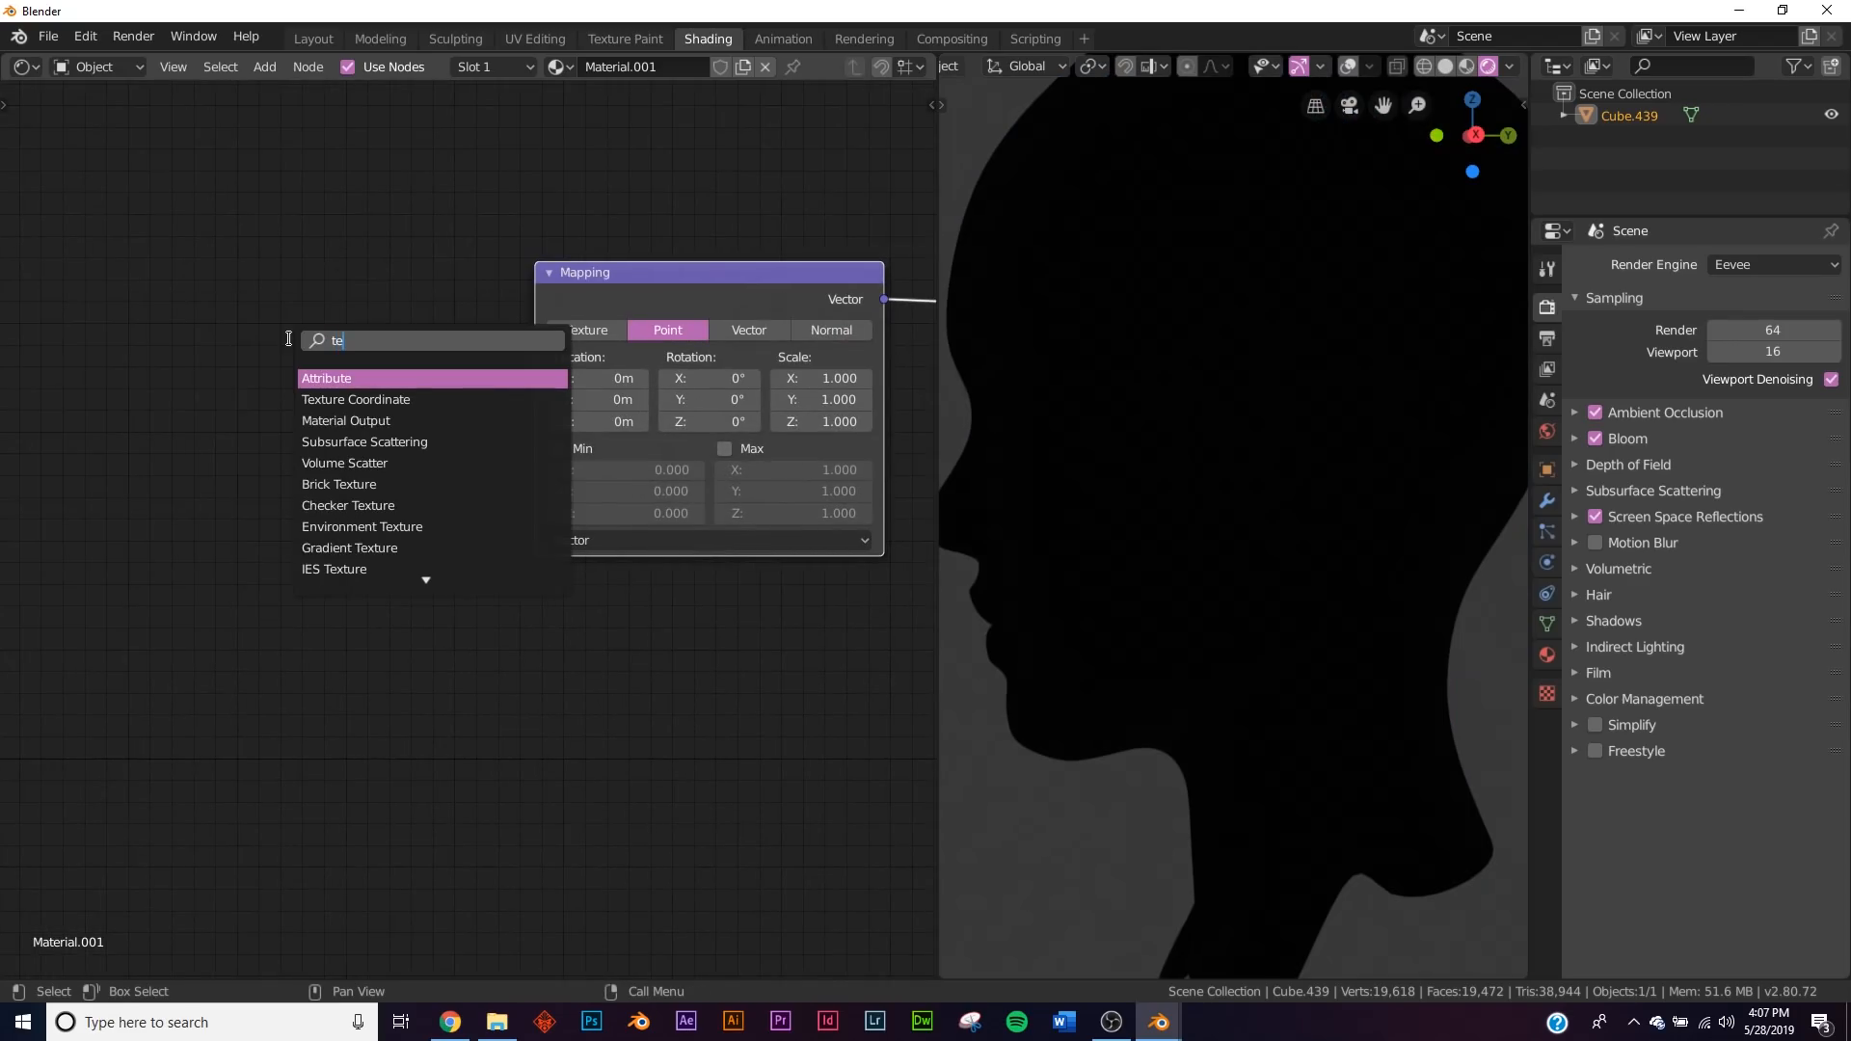
pyautogui.press('BackSpace')
pyautogui.press('BackSpace')
pyautogui.write('tex')
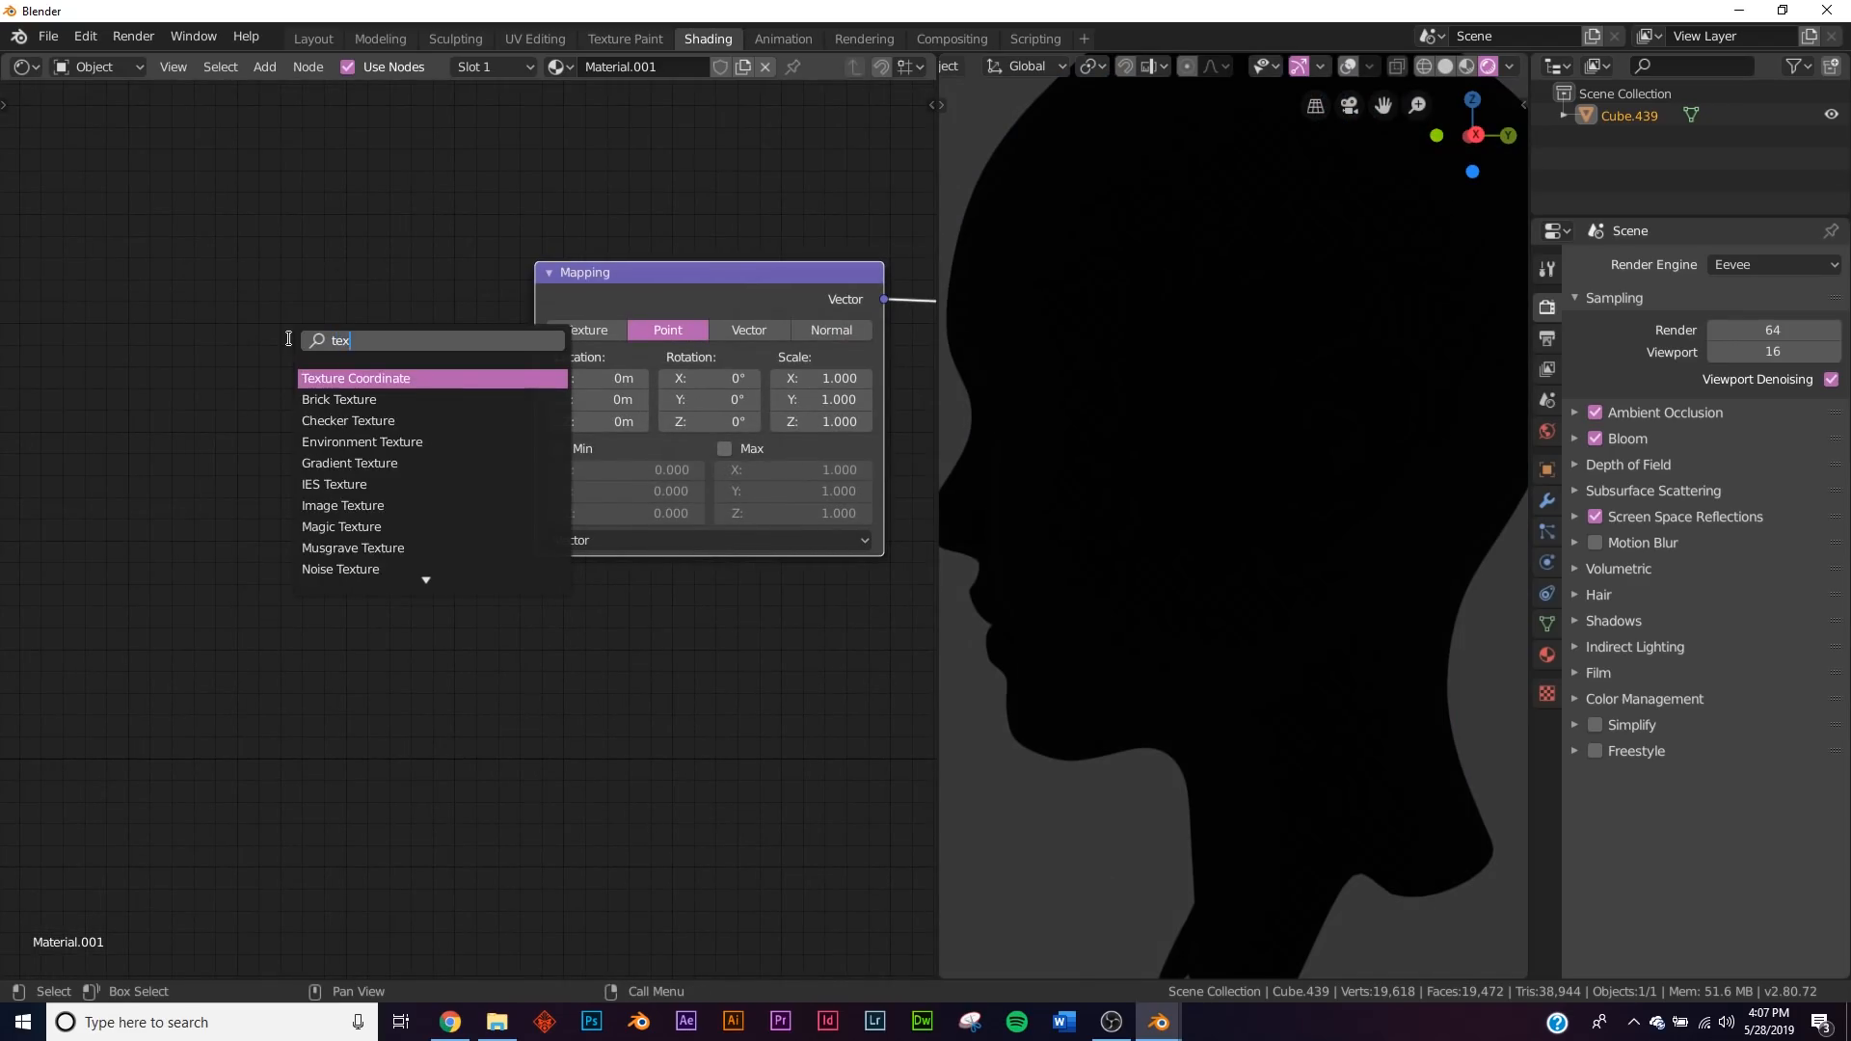
pyautogui.press('Return')
pyautogui.click(314, 406)
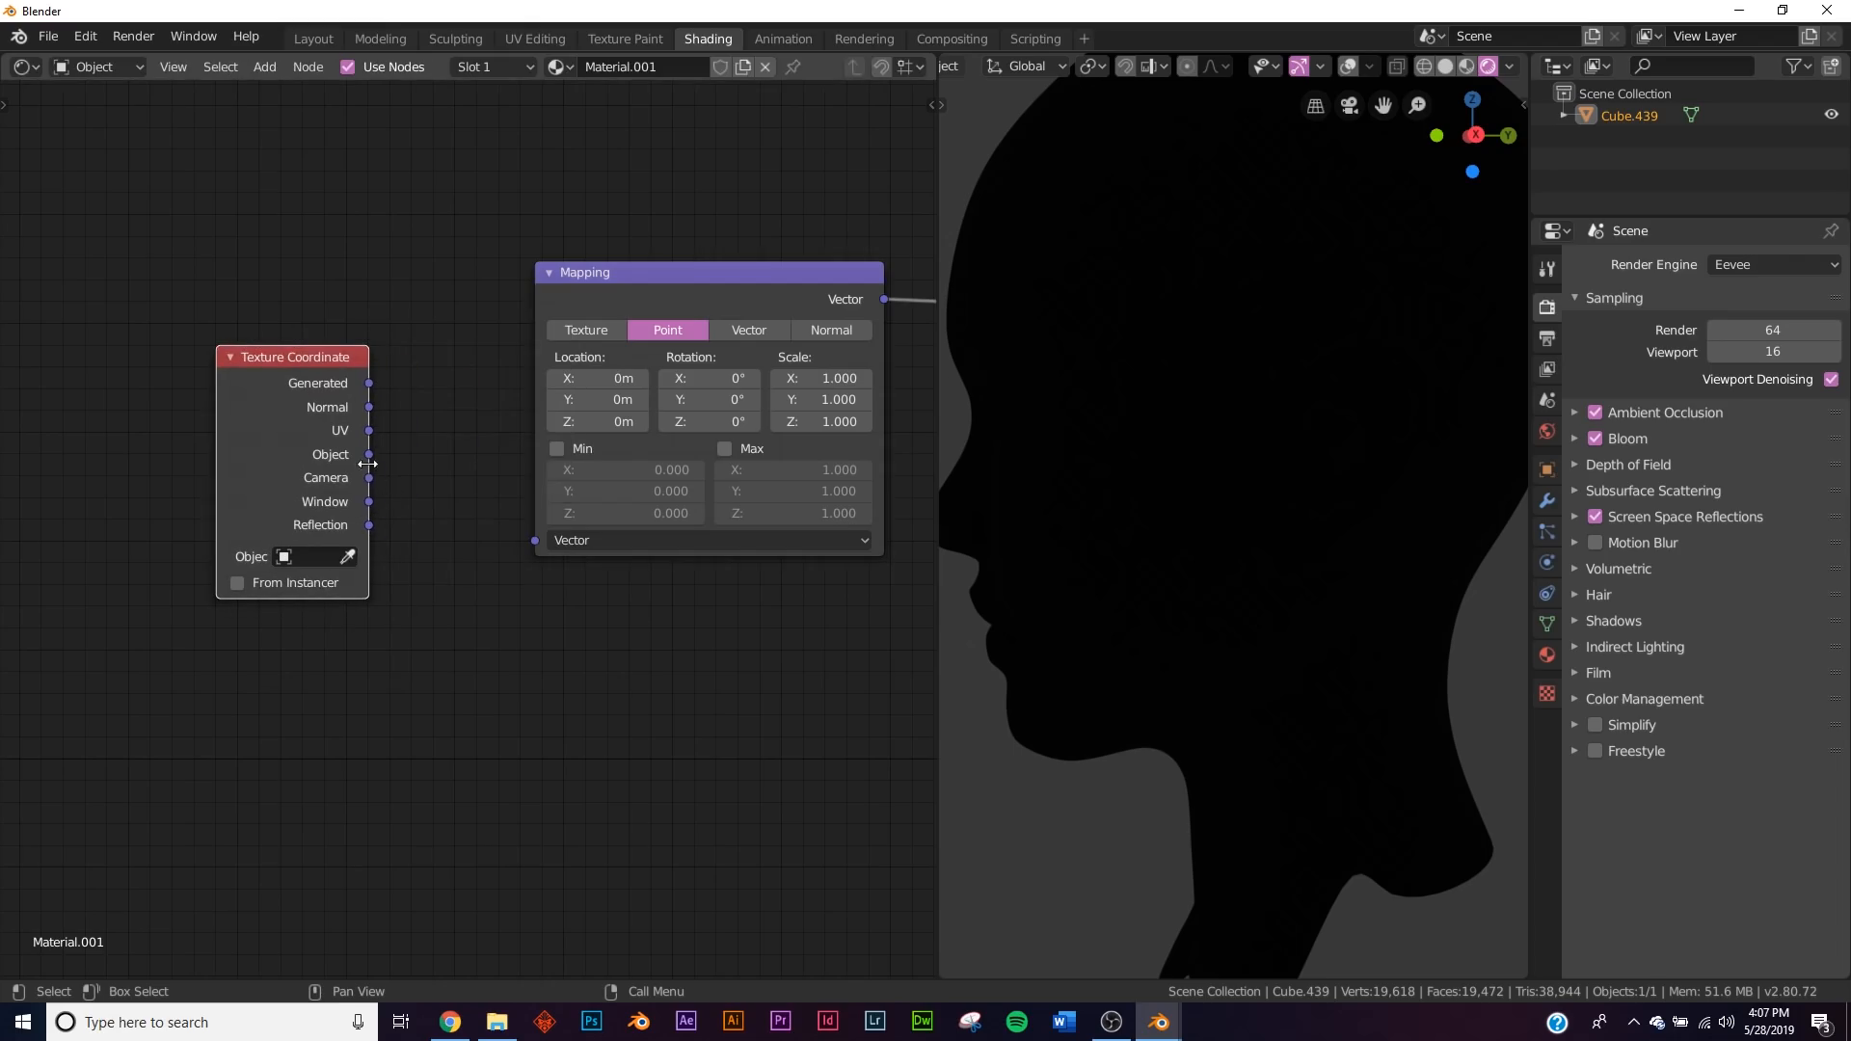
pyautogui.moveTo(371, 454); pyautogui.dragTo(537, 538)
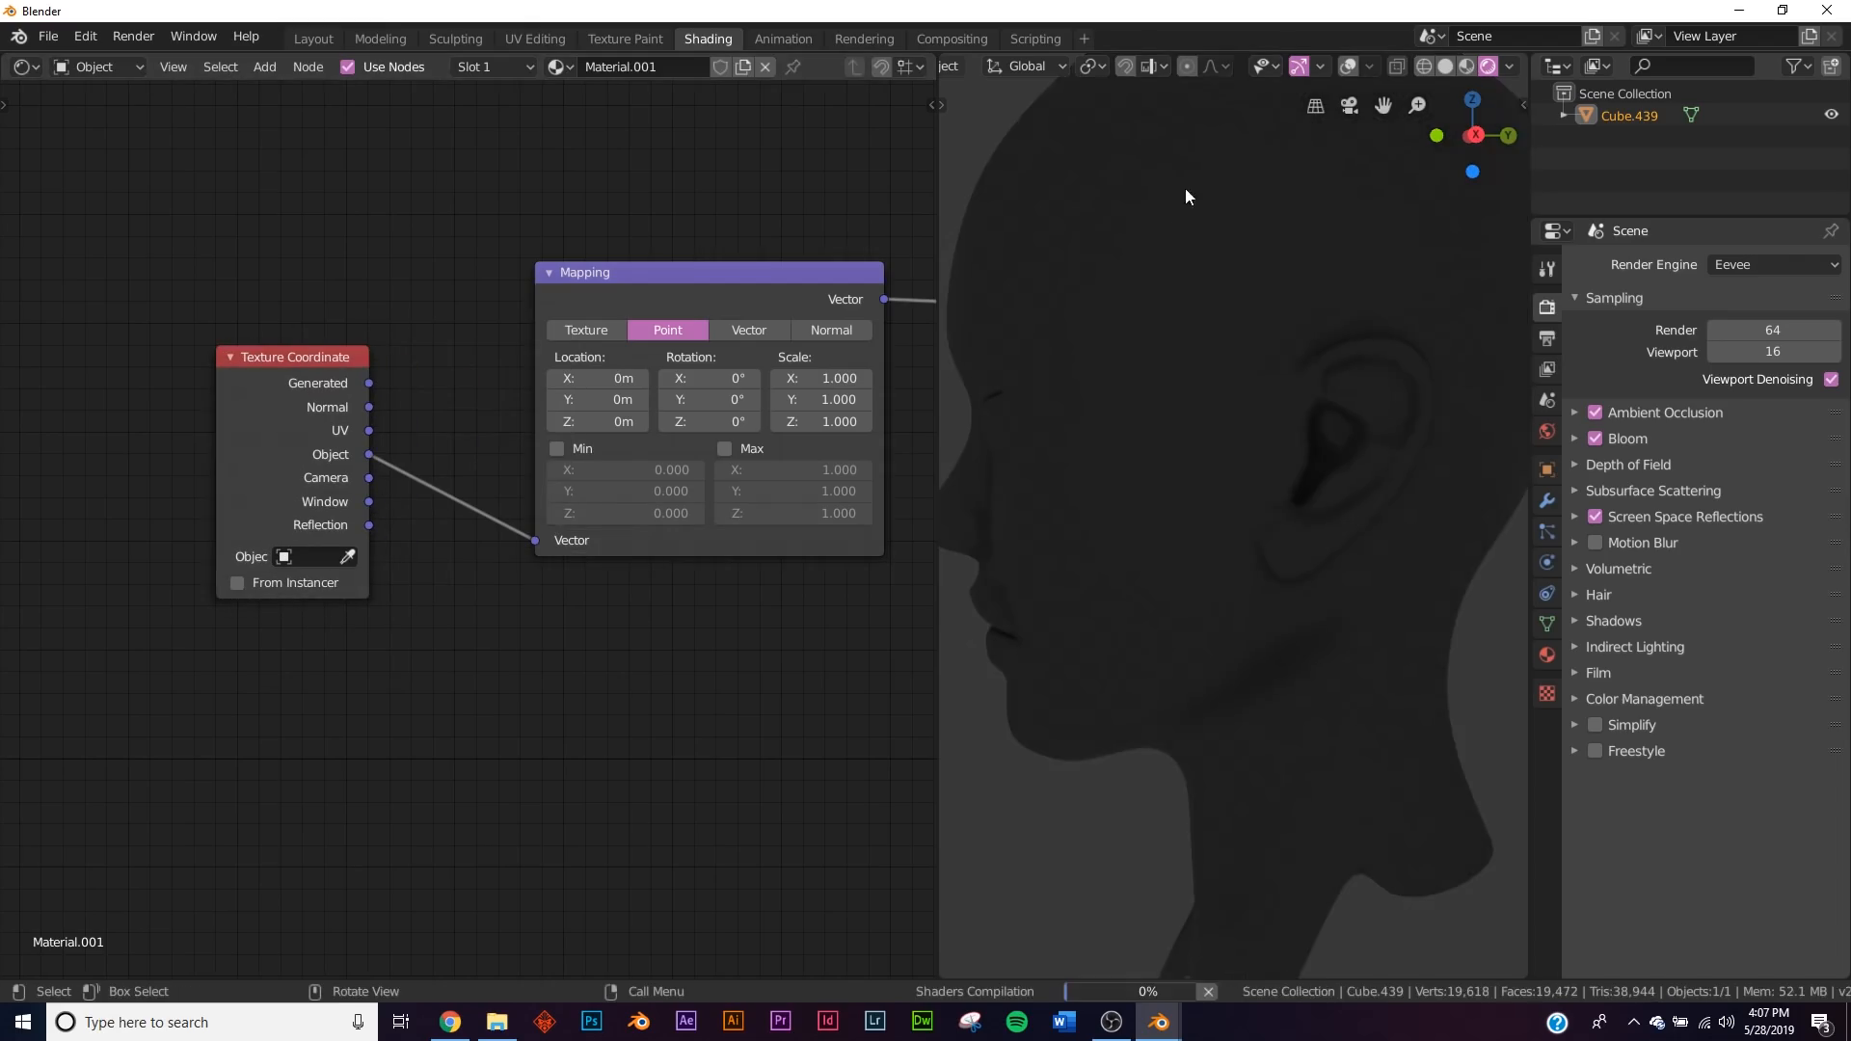
# Inspect the pattern on the head and set the Musgrave Texture's Scale to 0.800.
pyautogui.moveTo(1292, 374); pyautogui.dragTo(1236, 347, button='middle')
pyautogui.scroll(-6, 1235, 347)
pyautogui.scroll(6, 1253, 386)
pyautogui.moveTo(1290, 447); pyautogui.dragTo(1058, 425, button='middle')
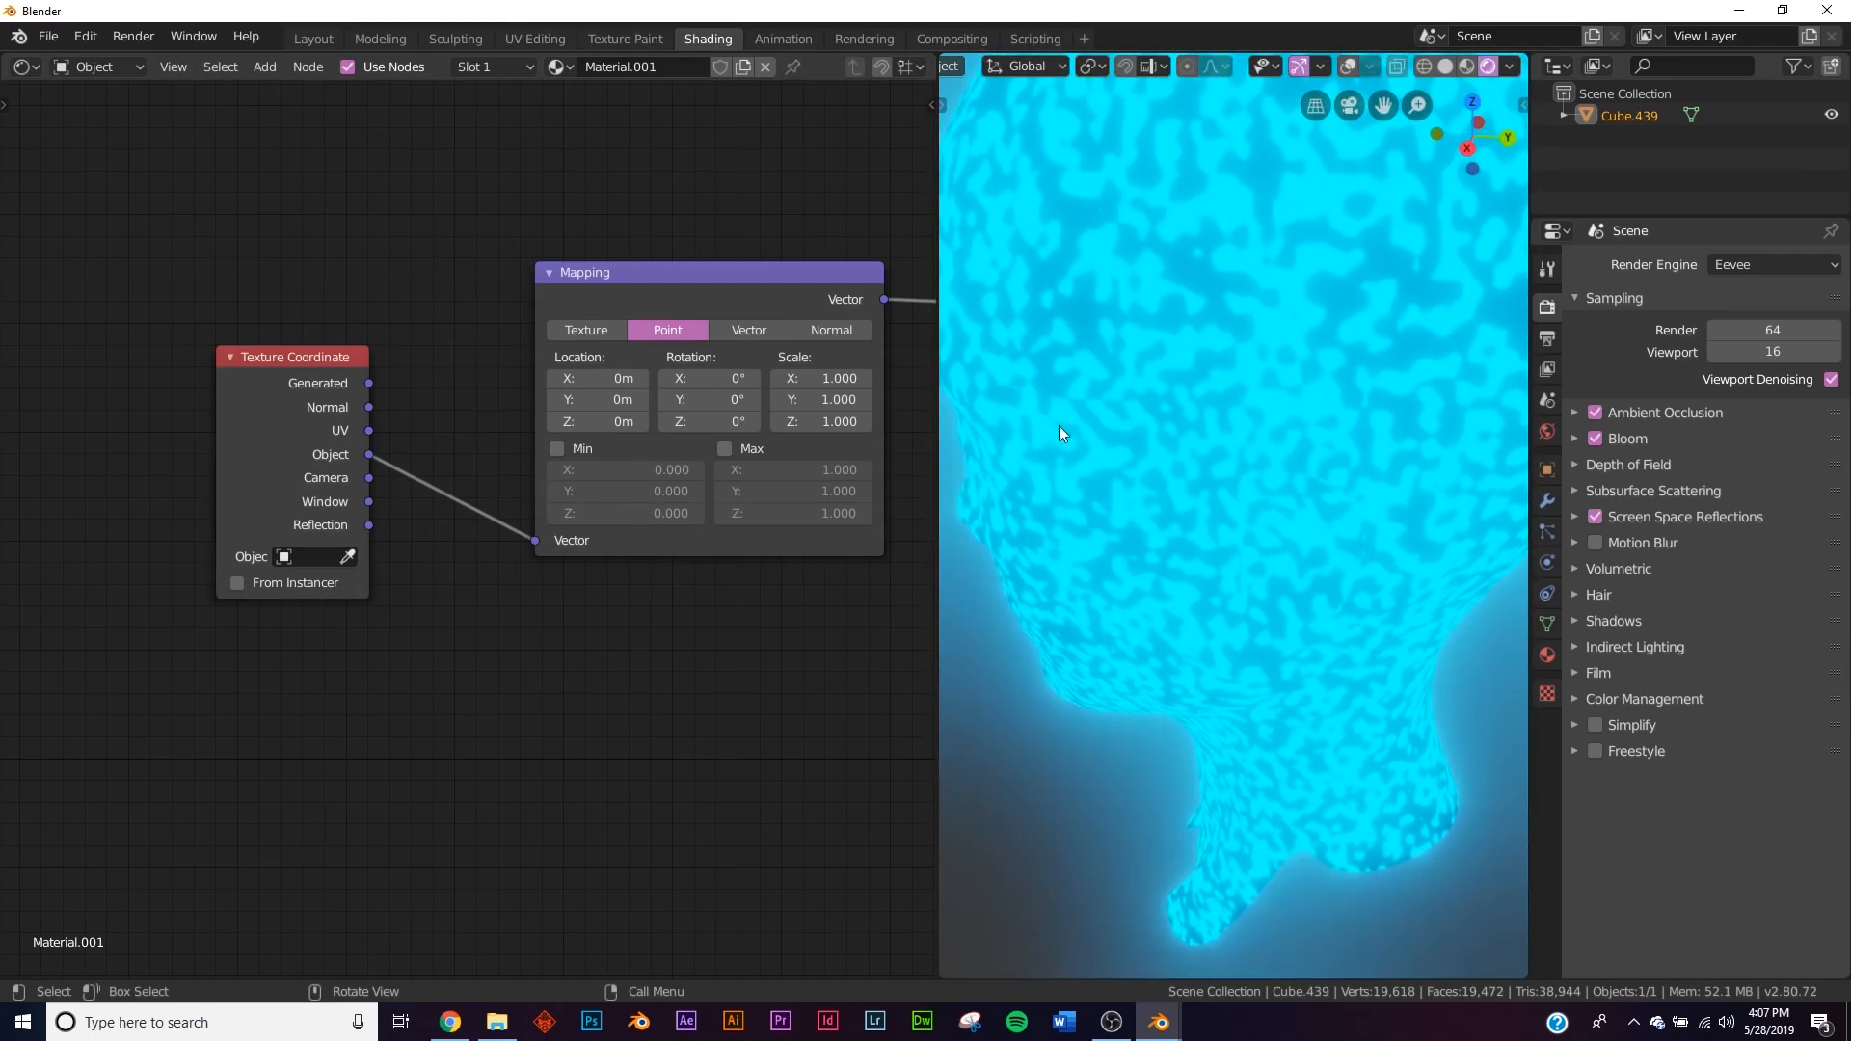
pyautogui.scroll(-5, 1396, 449)
pyautogui.scroll(5, 1369, 458)
pyautogui.moveTo(1346, 470); pyautogui.dragTo(1319, 412, button='middle')
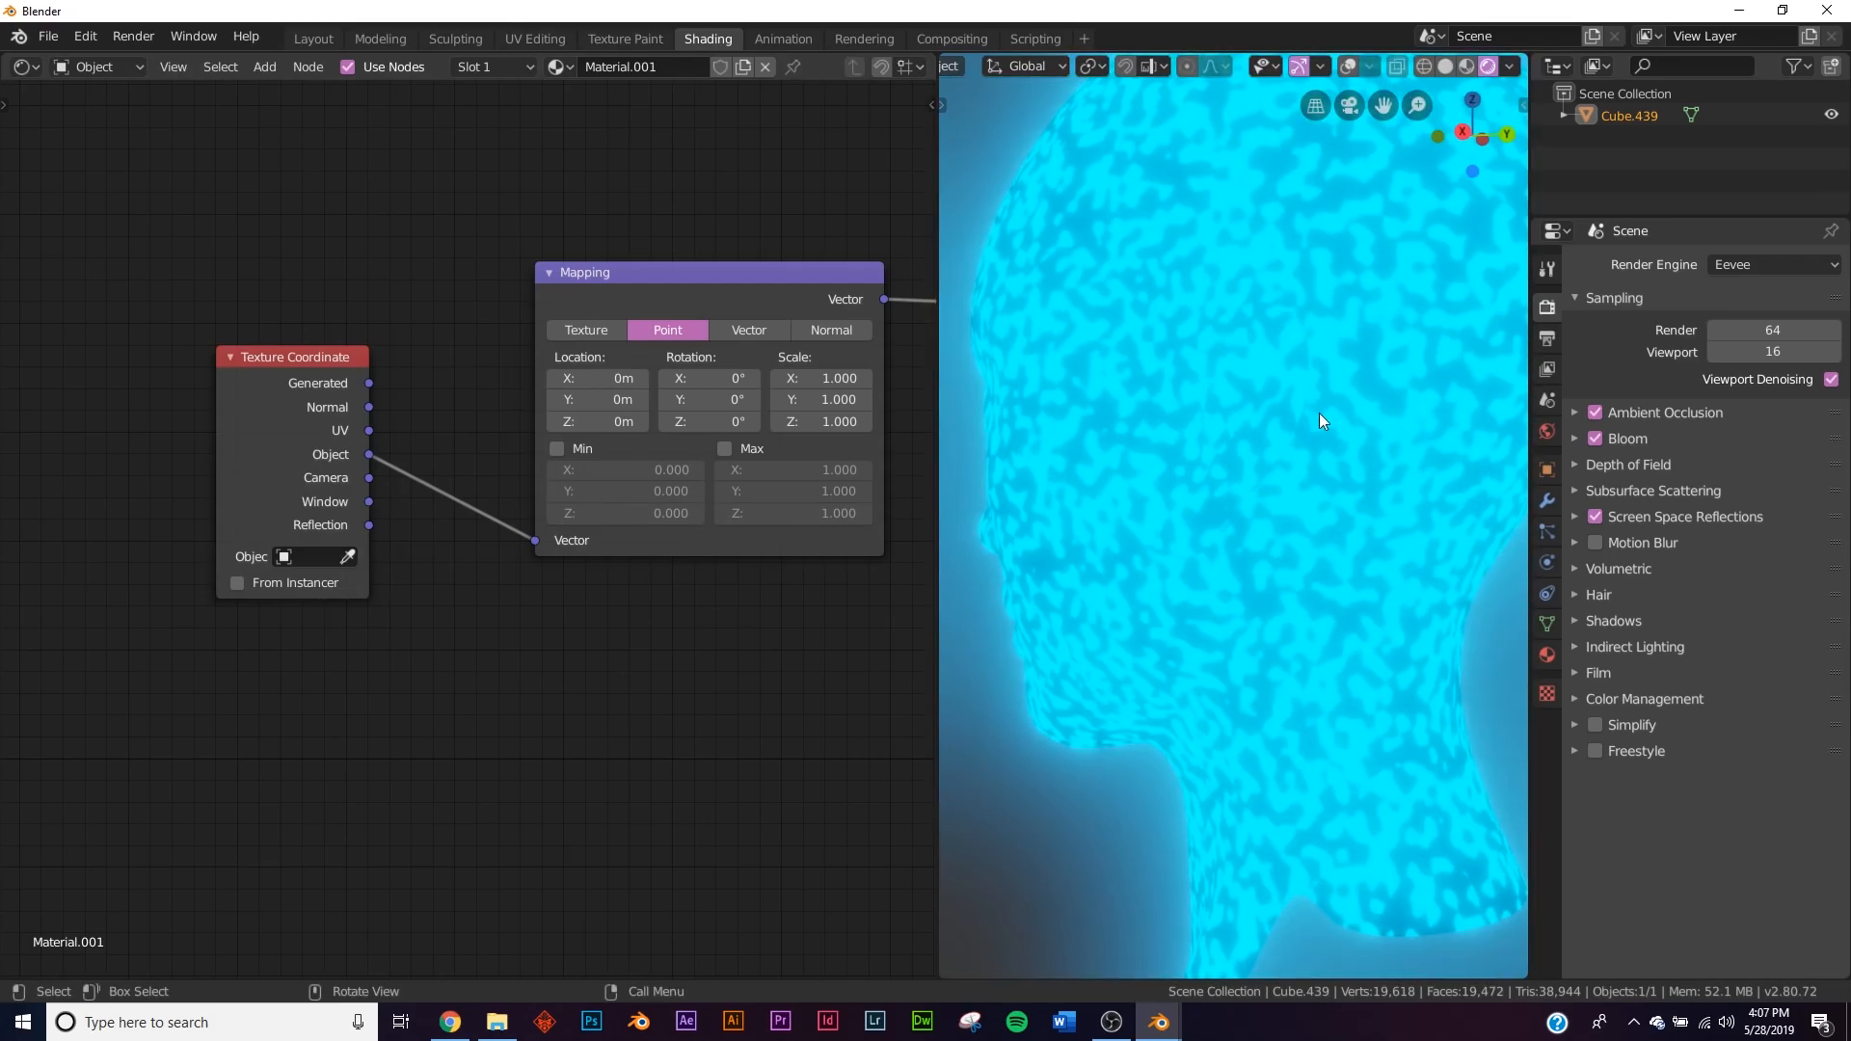
pyautogui.moveTo(807, 488); pyautogui.dragTo(281, 537, button='middle')
pyautogui.moveTo(719, 472); pyautogui.dragTo(331, 517, button='middle')
pyautogui.moveTo(374, 430); pyautogui.dragTo(333, 430)
pyautogui.moveTo(969, 511); pyautogui.dragTo(1169, 504, button='middle')
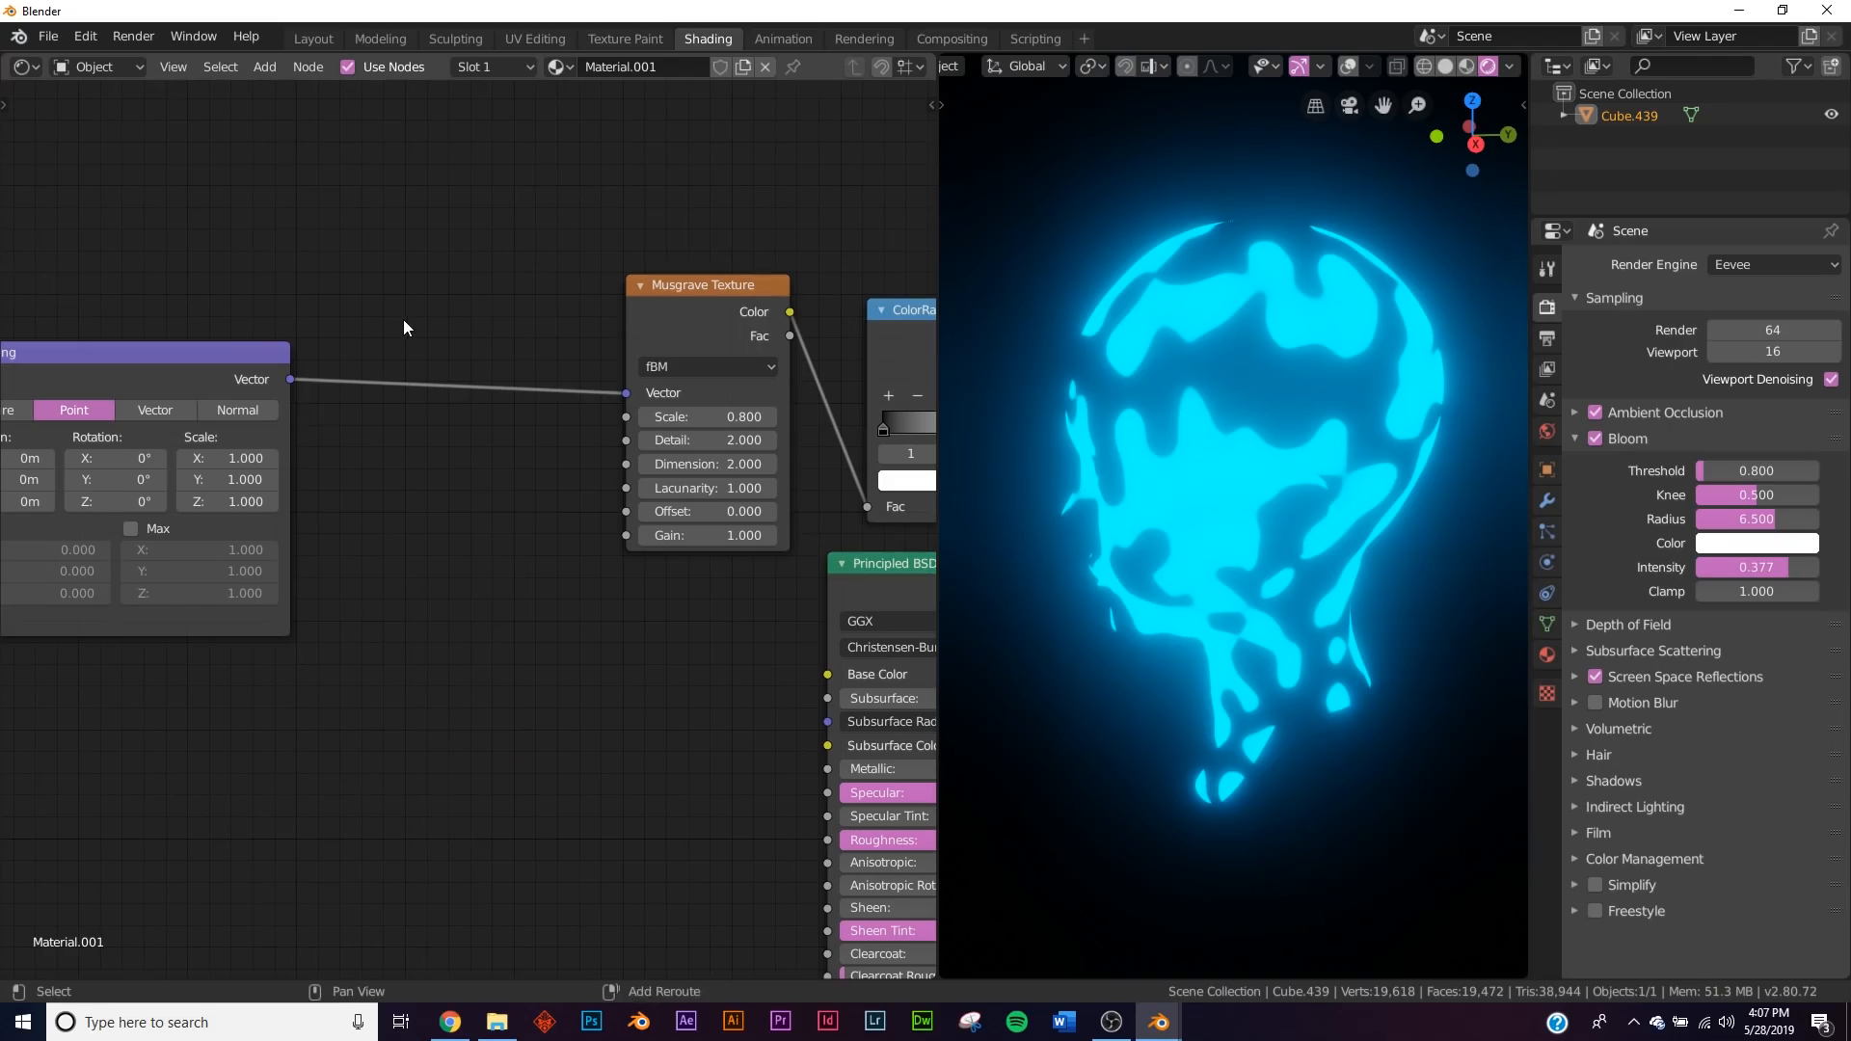
# Insert a Noise Texture node on the link between the Mapping node and the Musgrave Texture.
pyautogui.hotkey('shift', 'a')
pyautogui.click(401, 320)
pyautogui.write('noi')
pyautogui.press('Return')
pyautogui.click(351, 360)
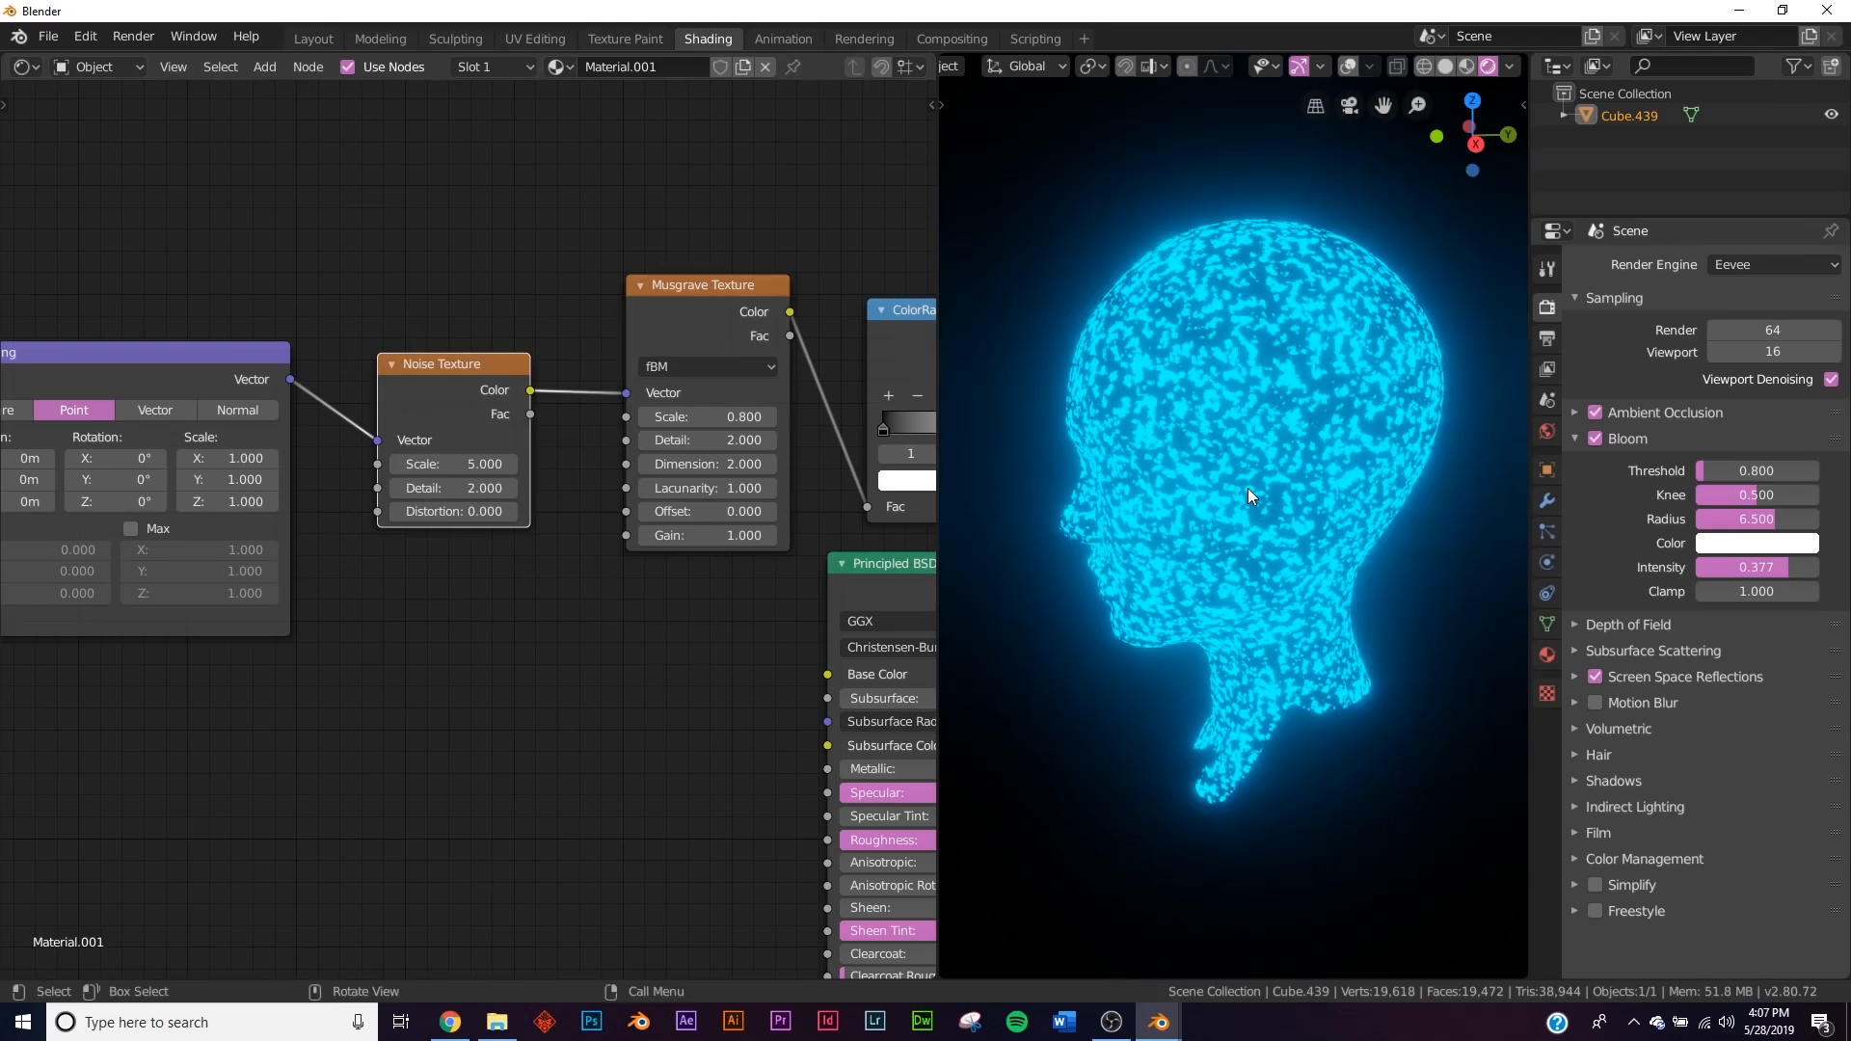
# Set the Noise Texture's Detail to 0 and move the node closer to the Mapping node.
pyautogui.scroll(5, 1251, 506)
pyautogui.scroll(-4, 1251, 505)
pyautogui.moveTo(1104, 473); pyautogui.dragTo(1091, 466, button='middle')
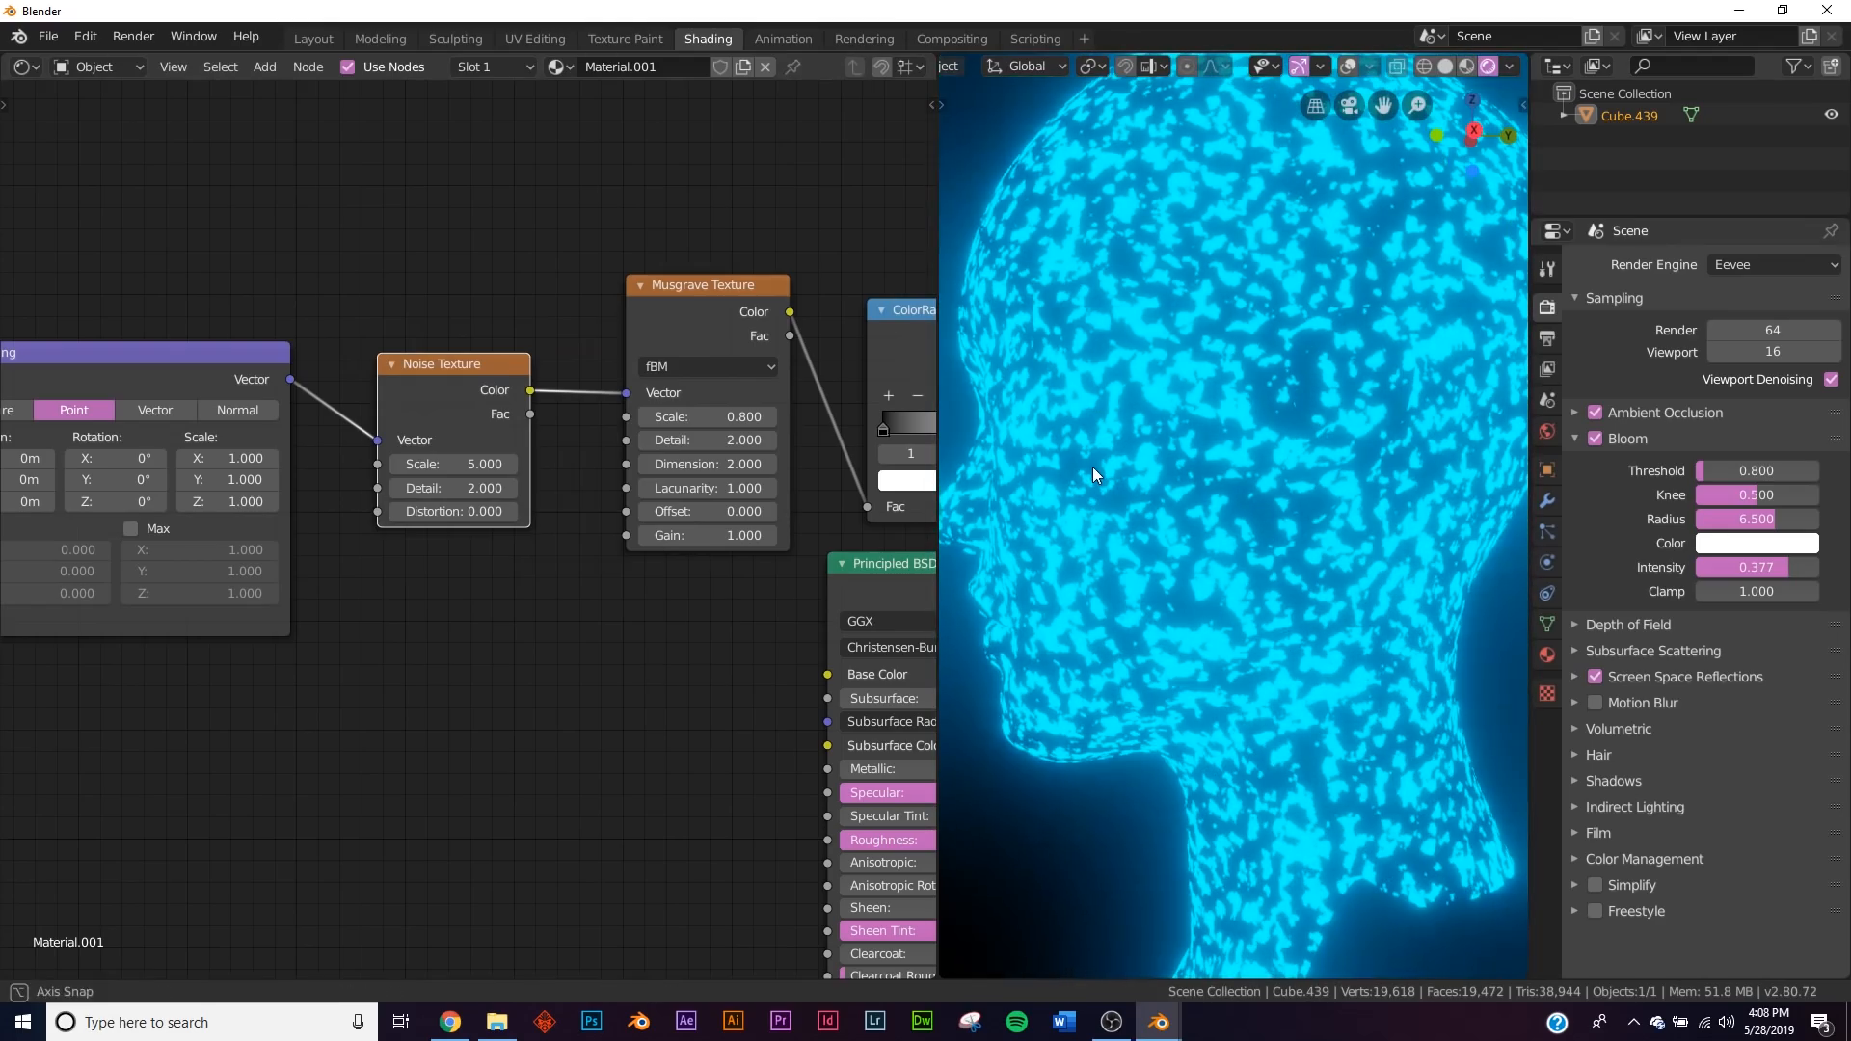
pyautogui.moveTo(471, 486); pyautogui.dragTo(414, 487)
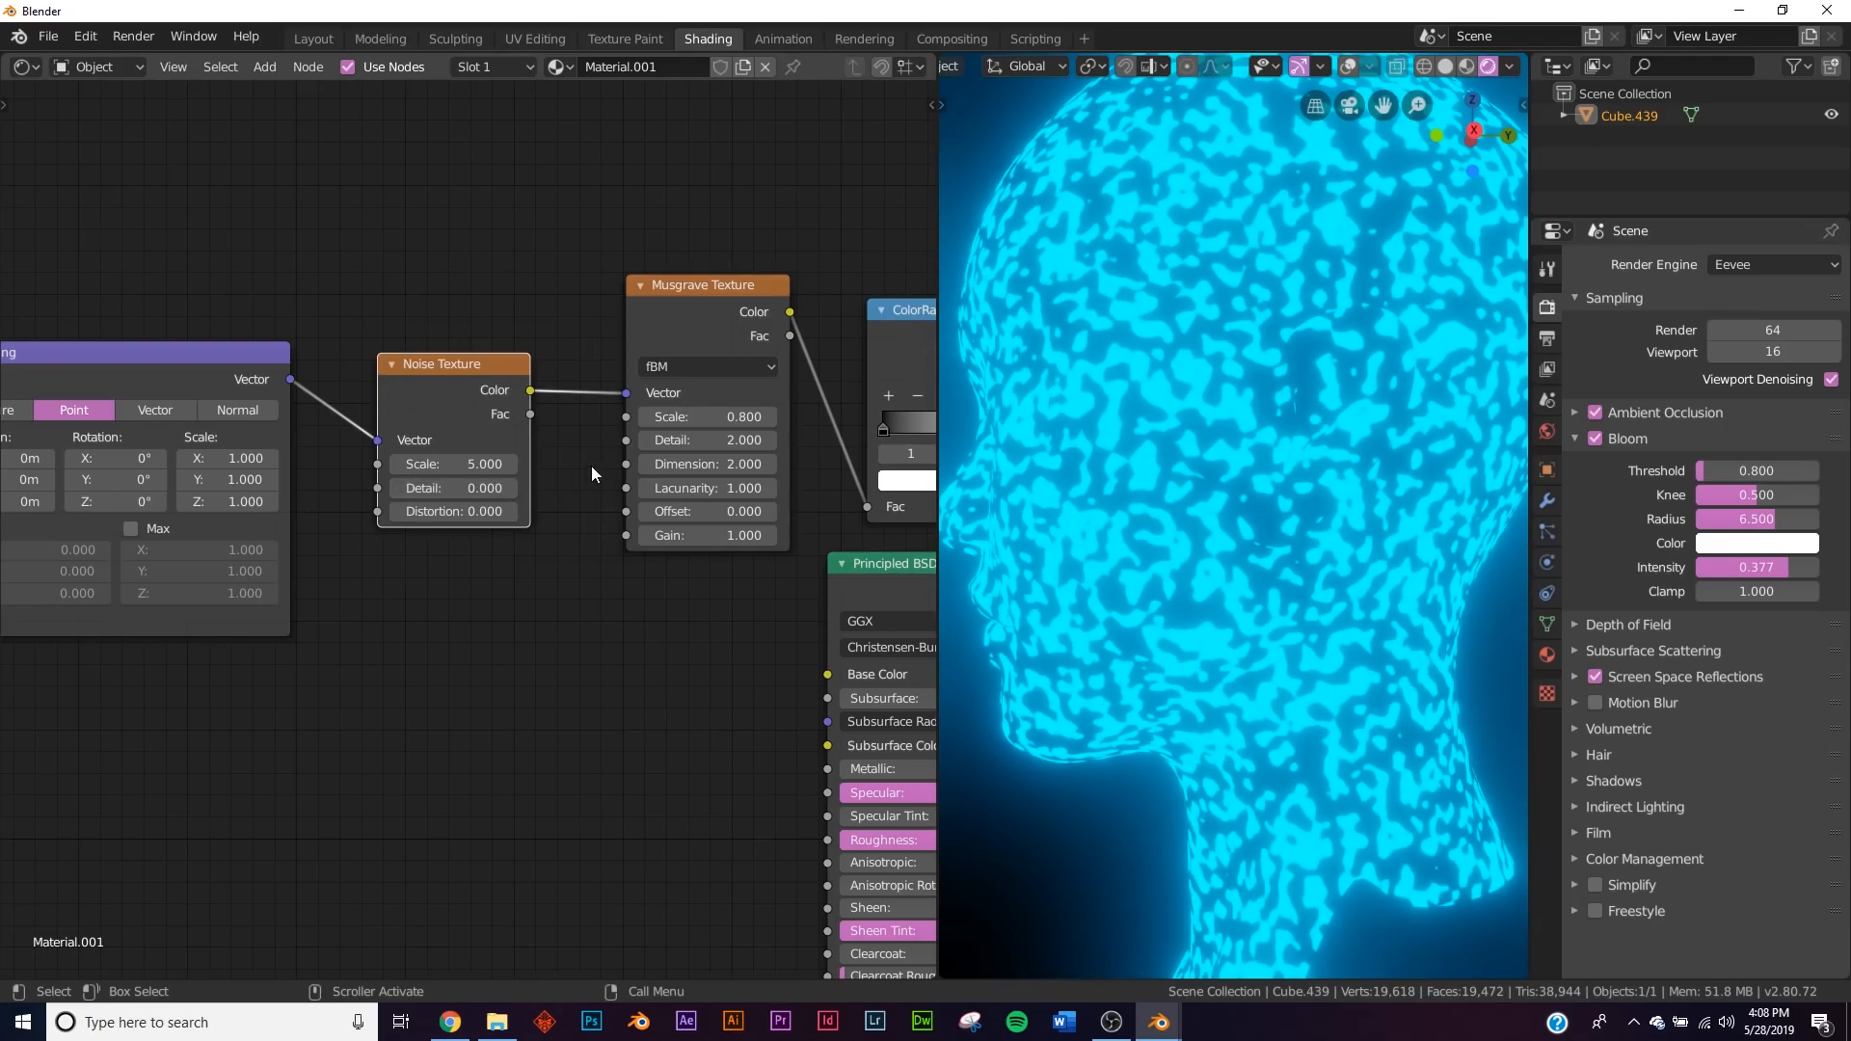
pyautogui.moveTo(414, 351); pyautogui.dragTo(534, 337, button='middle')
pyautogui.moveTo(538, 360); pyautogui.dragTo(482, 368)
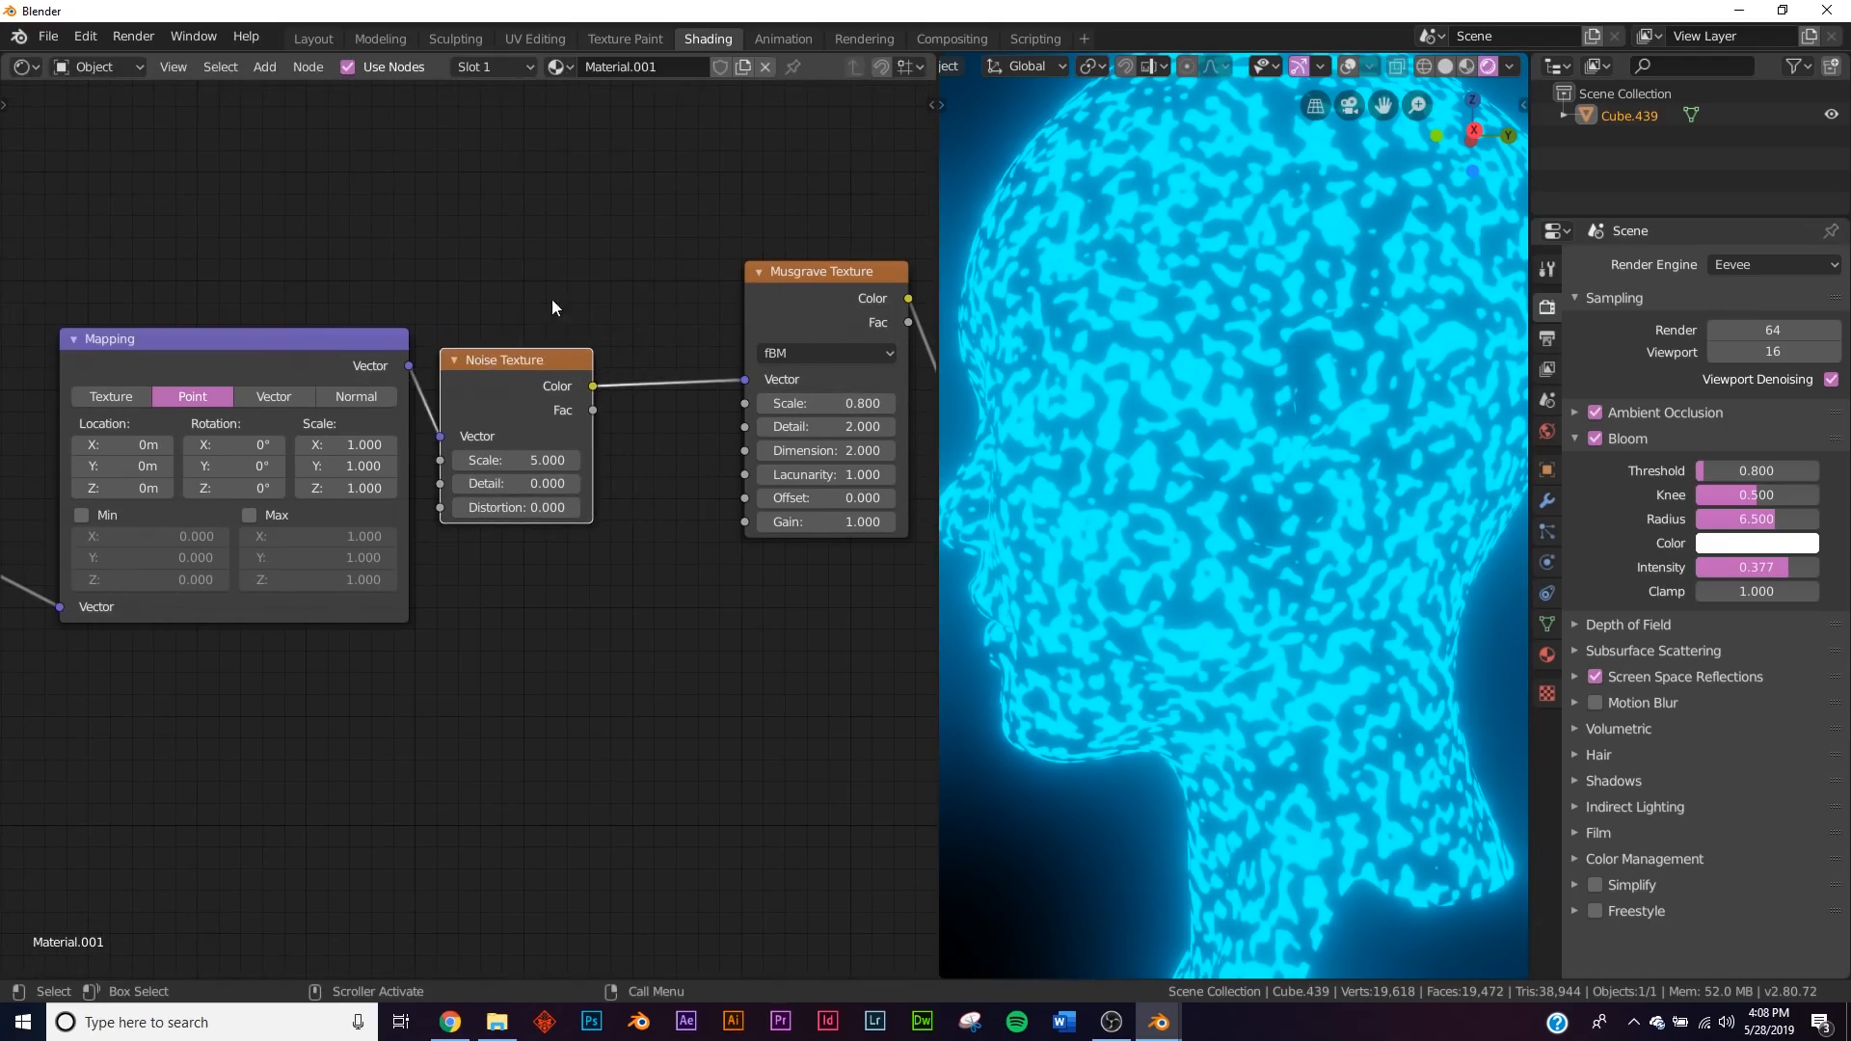
# Insert a ColorRamp node on the link between the Noise Texture and the Musgrave Texture.
pyautogui.hotkey('shift', 's')
pyautogui.press('Escape')
pyautogui.hotkey('shift', 'a')
pyautogui.click(617, 235)
pyautogui.write('col')
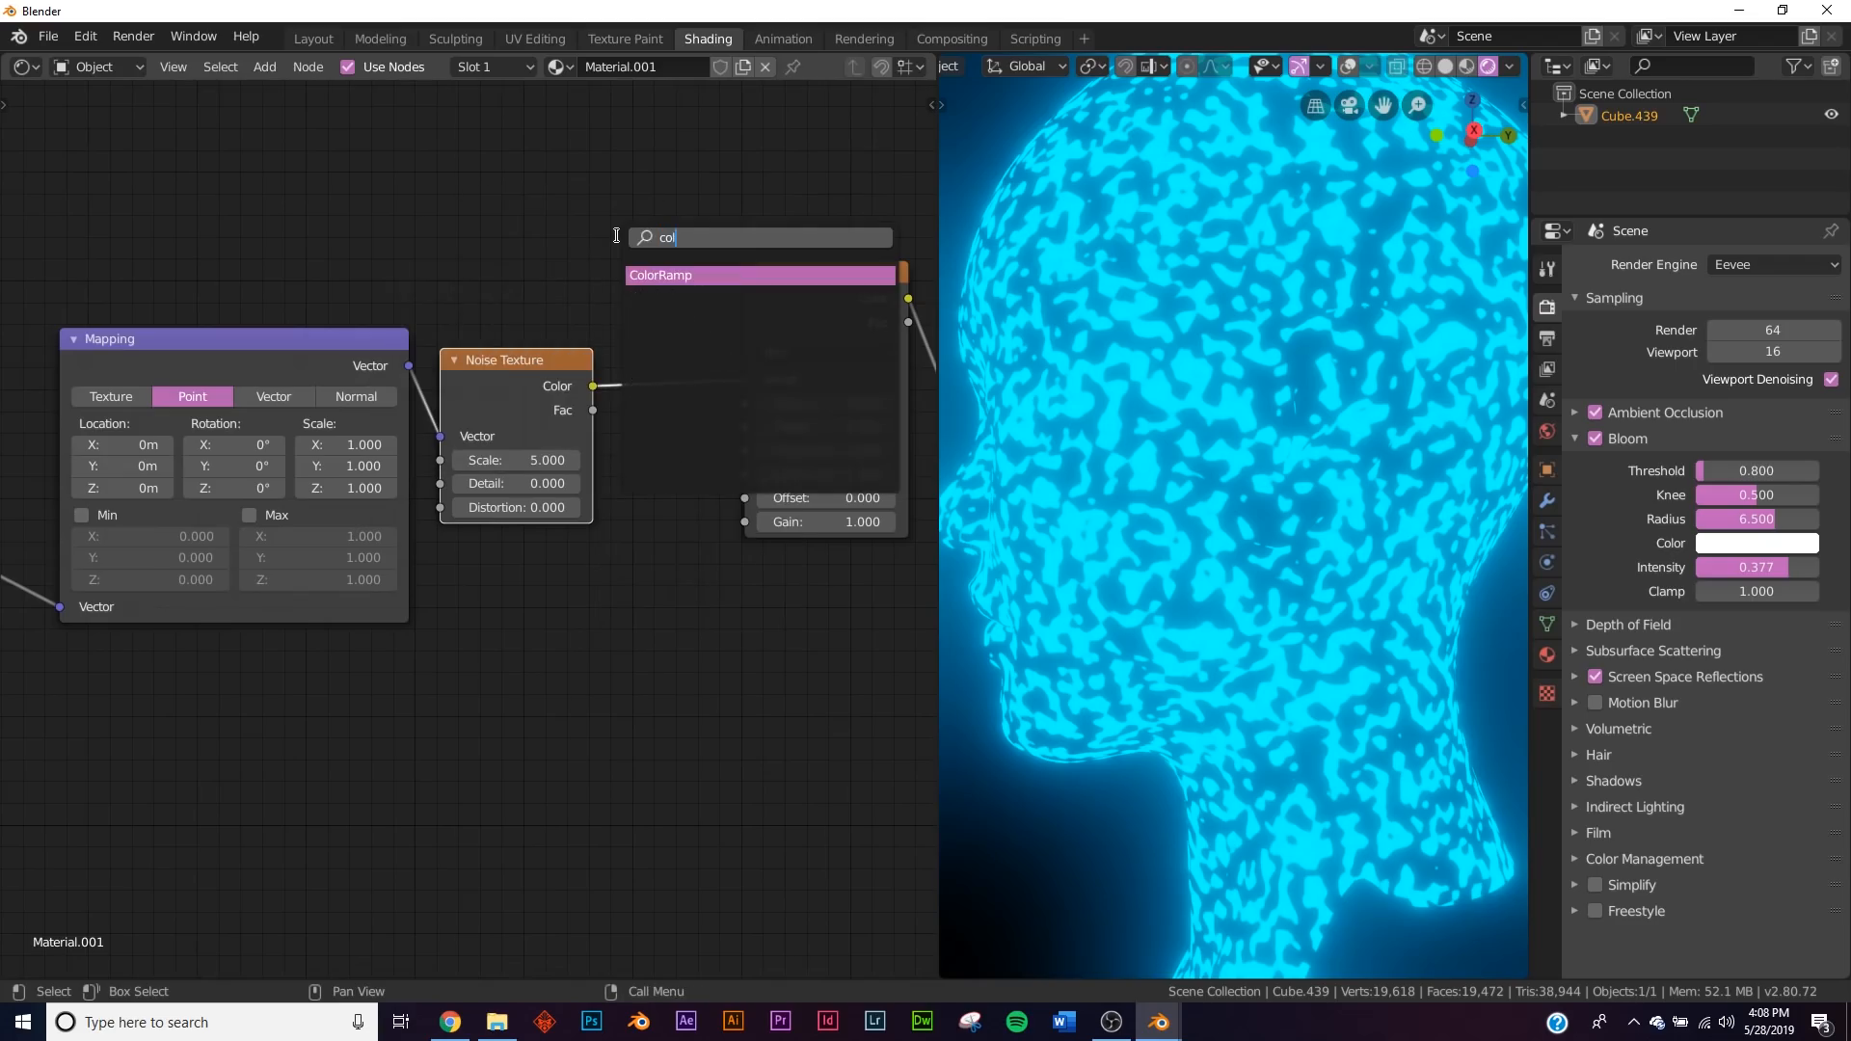
pyautogui.click(645, 275)
pyautogui.click(540, 355)
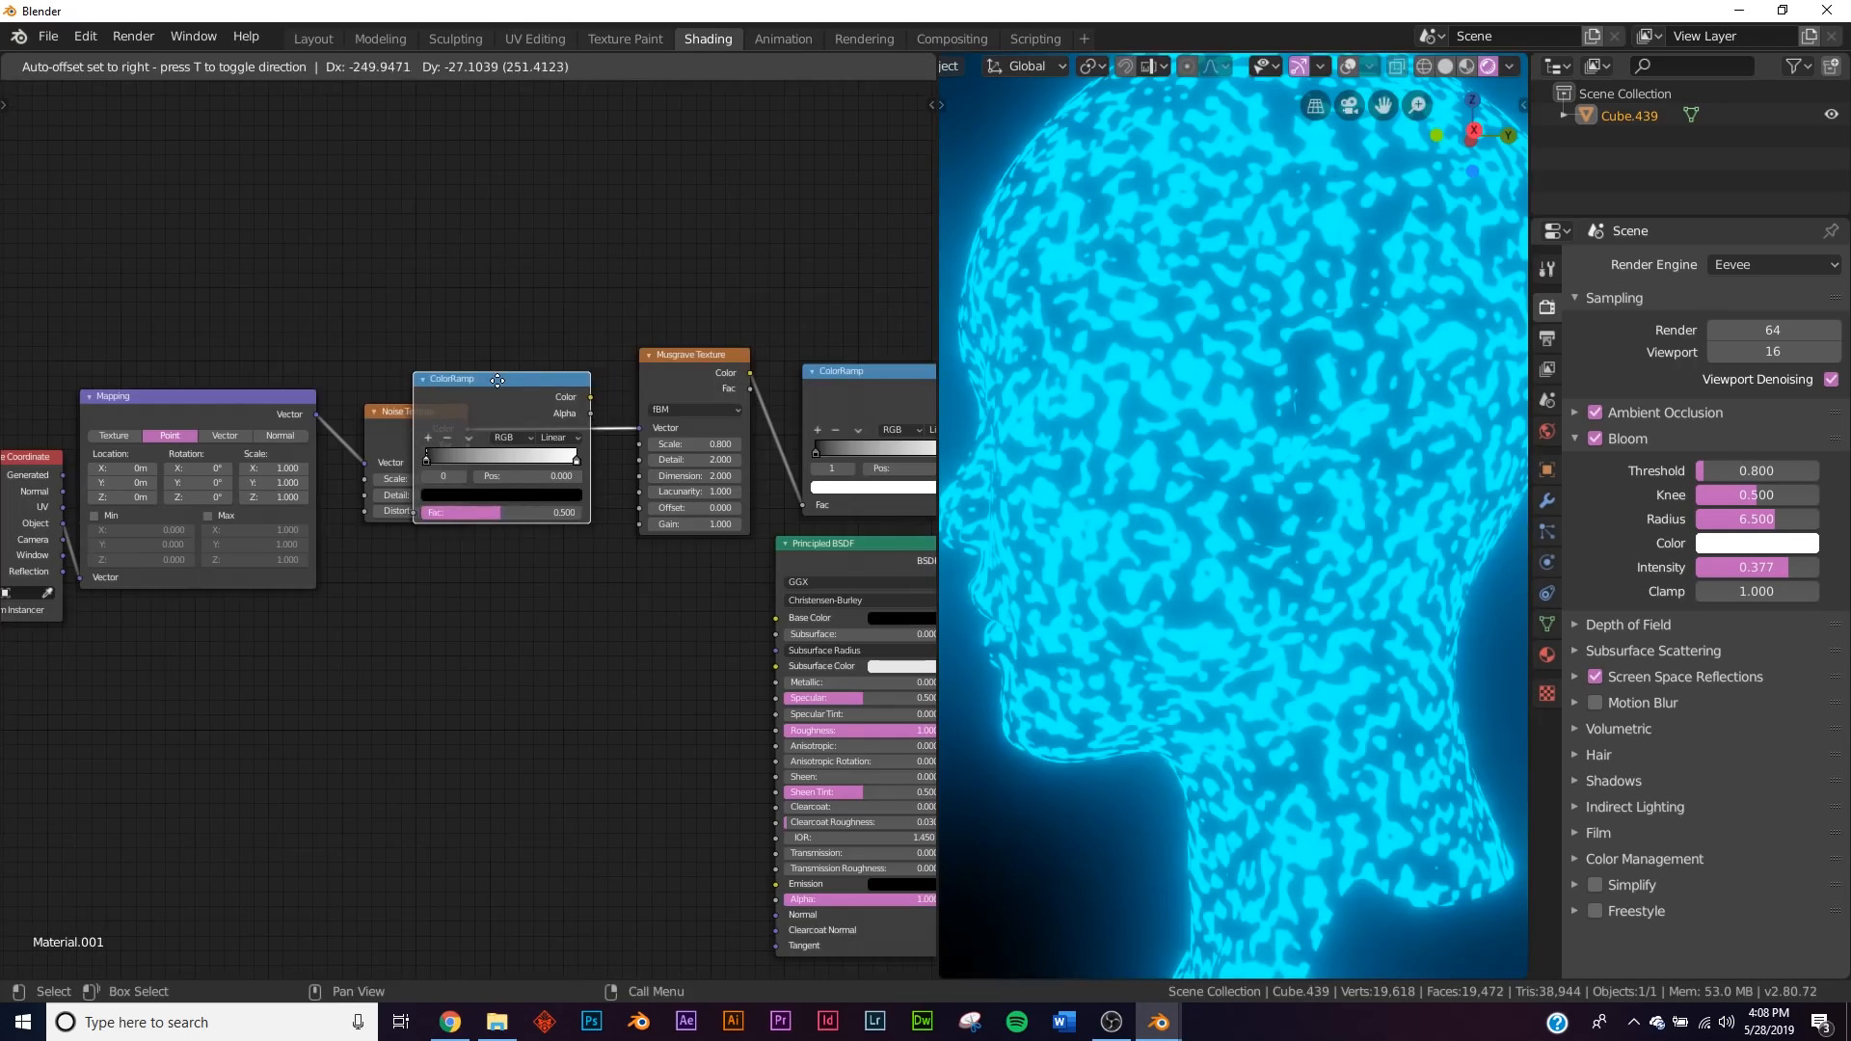
pyautogui.click(522, 399)
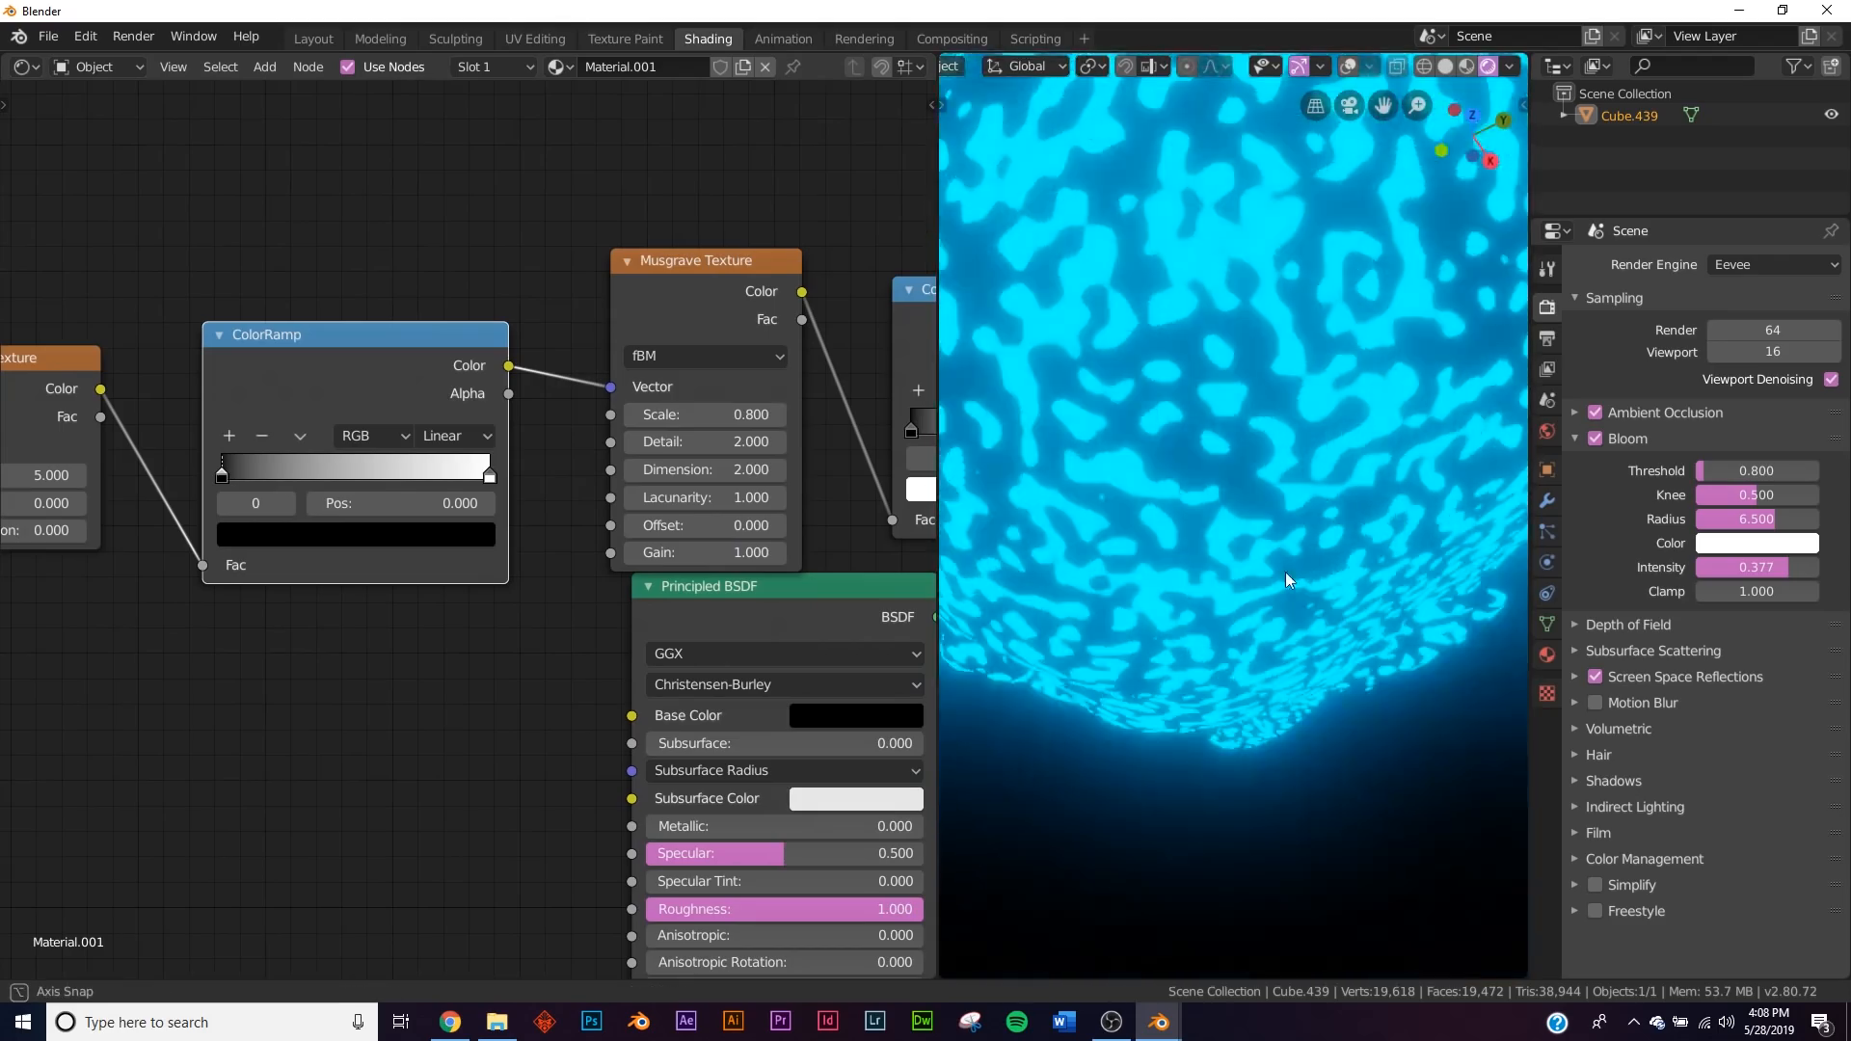
# Set the Musgrave Texture's Scale to 13.7 and its Detail to 3.
pyautogui.moveTo(1286, 571); pyautogui.dragTo(1245, 364, button='middle')
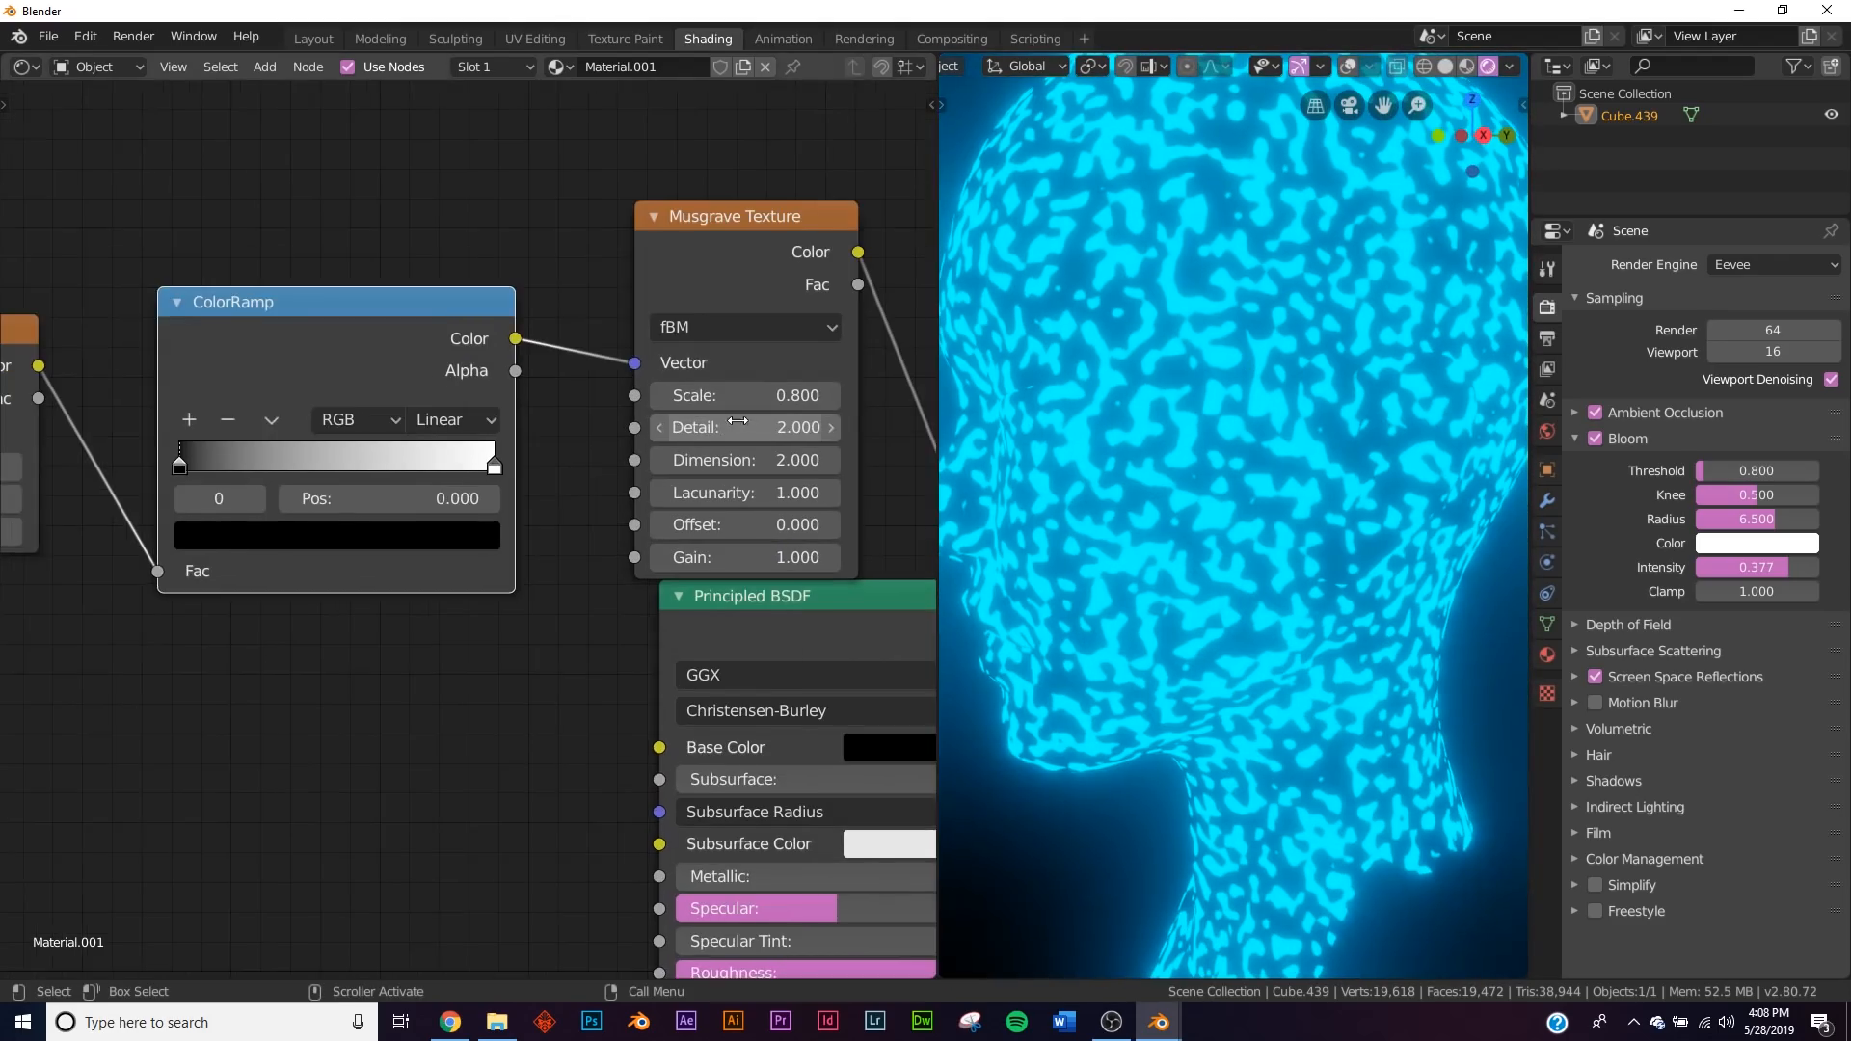
pyautogui.moveTo(738, 420); pyautogui.dragTo(556, 452, button='middle')
pyautogui.moveTo(563, 420); pyautogui.dragTo(899, 427)
pyautogui.scroll(5, 1301, 463)
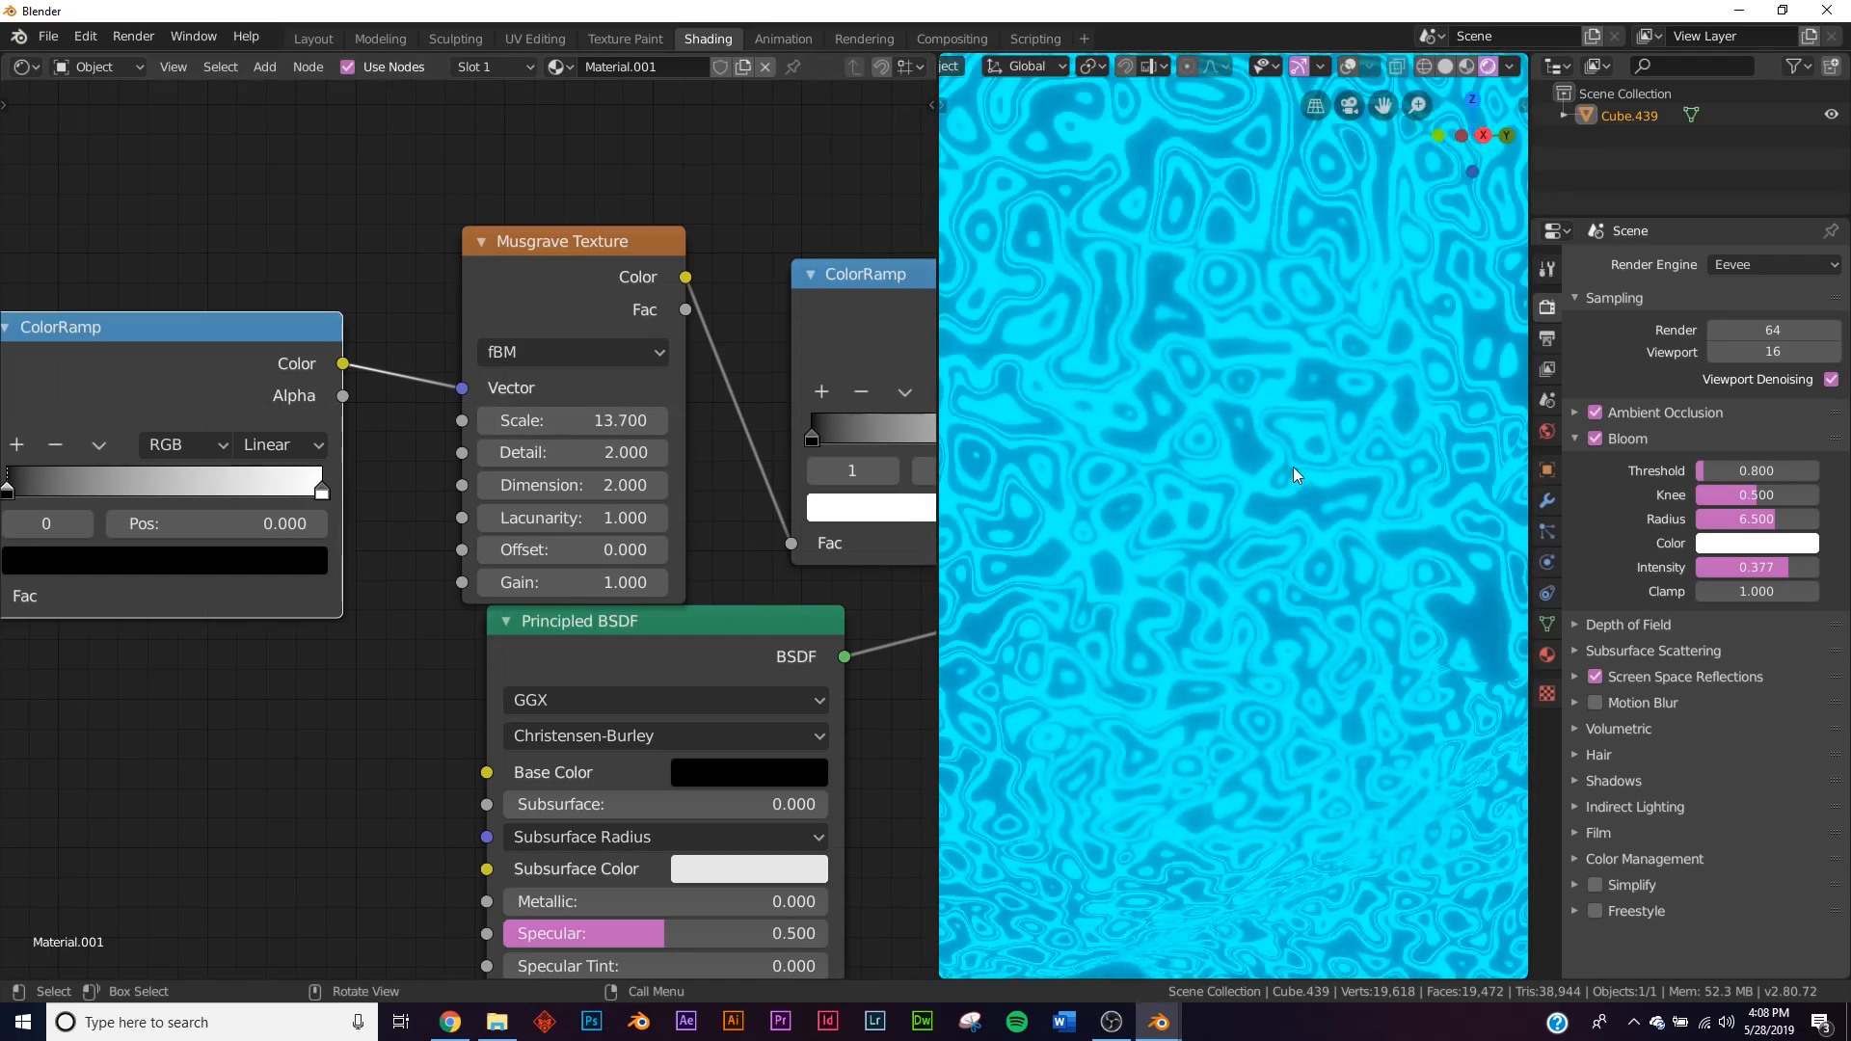
pyautogui.moveTo(574, 452)
pyautogui.mouseDown()
pyautogui.moveTo(617, 452)
pyautogui.moveTo(540, 452)
pyautogui.moveTo(583, 452)
pyautogui.mouseUp()
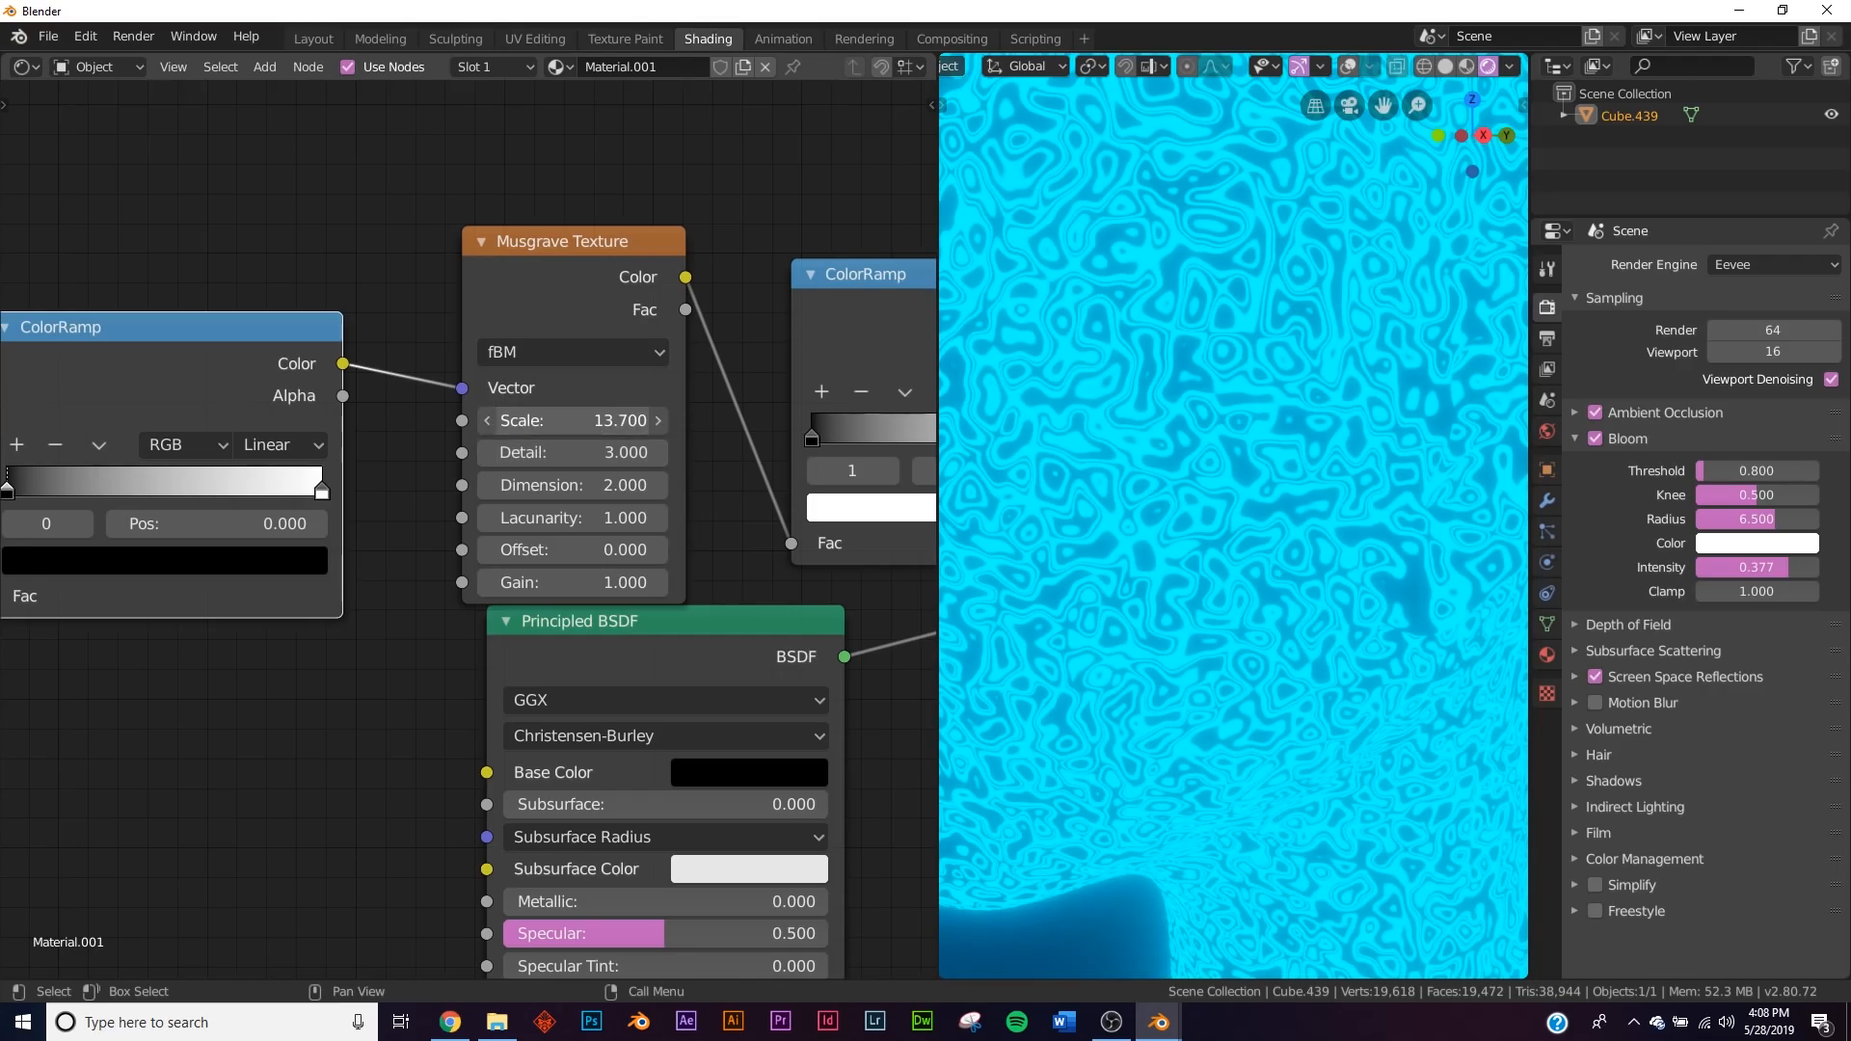
# Lower the Noise Texture's Scale from its default to enlarge the swirling pattern on the head.
pyautogui.moveTo(289, 626); pyautogui.dragTo(497, 572, button='middle')
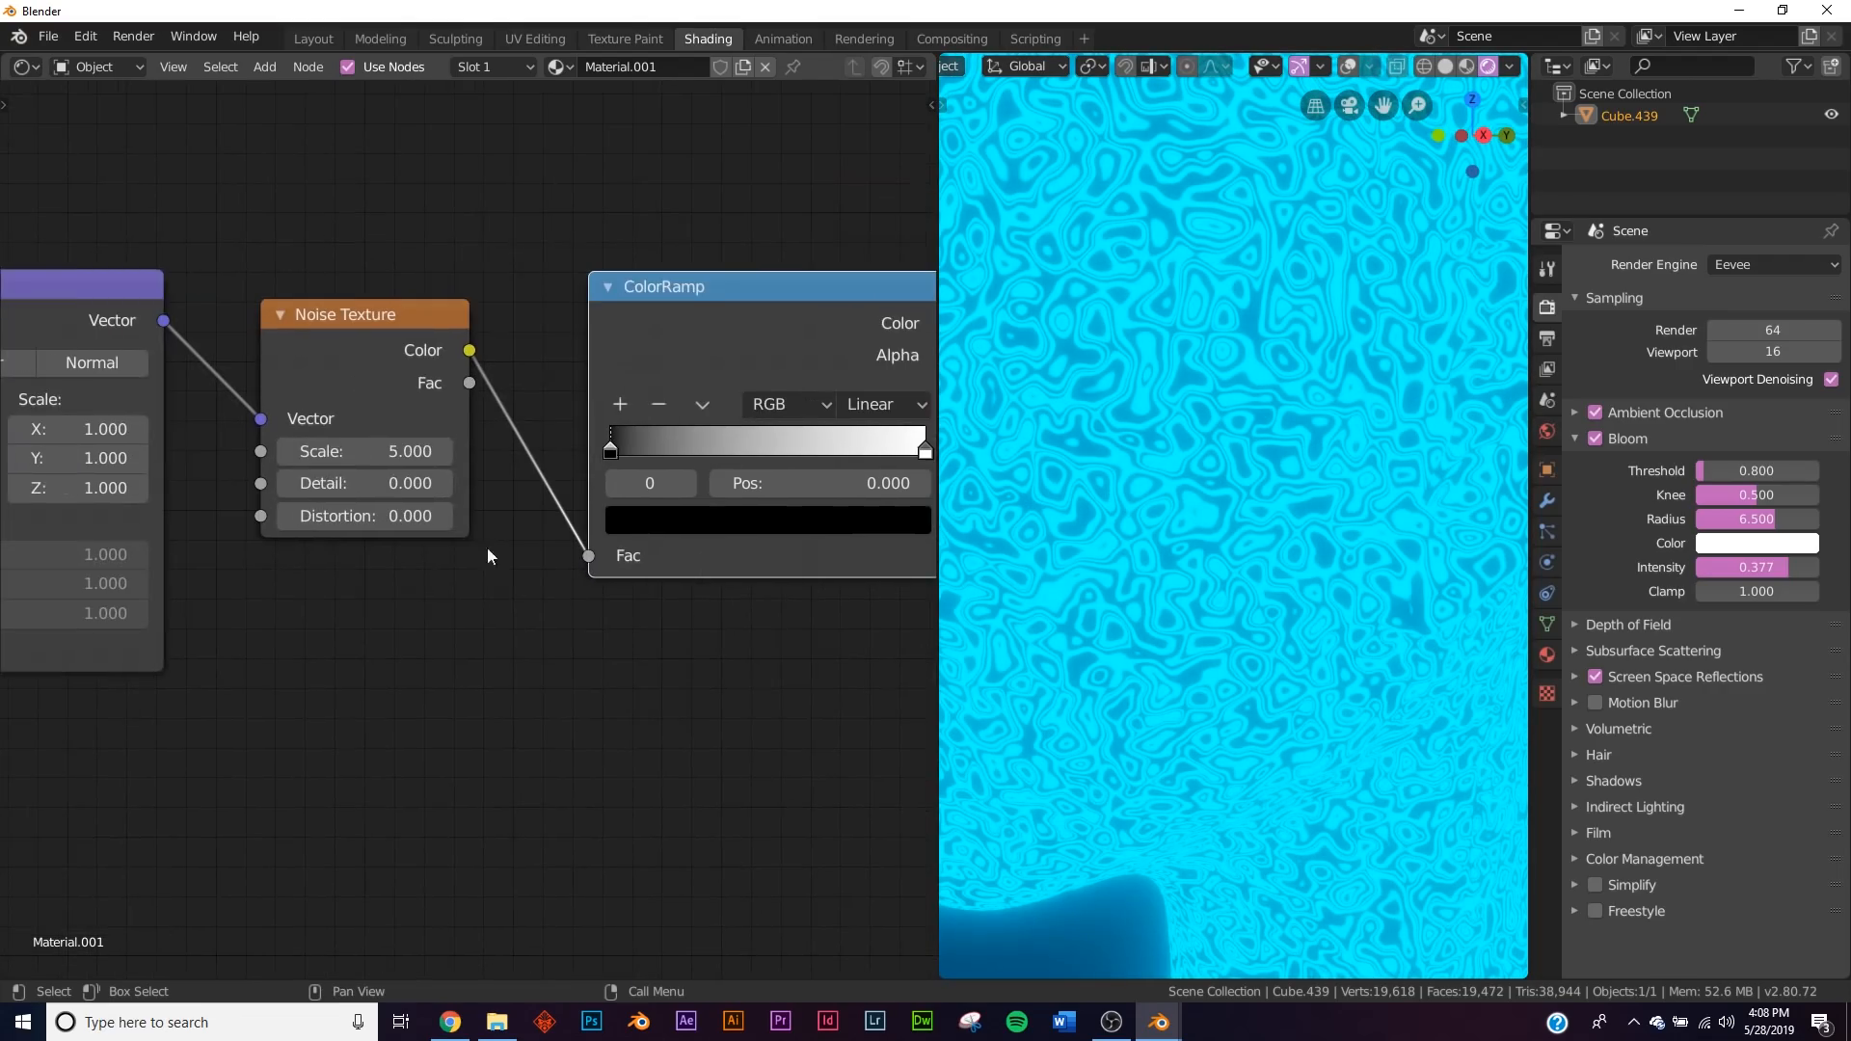
pyautogui.moveTo(375, 459); pyautogui.dragTo(279, 459)
pyautogui.scroll(-6, 1160, 460)
pyautogui.moveTo(1390, 459); pyautogui.dragTo(1186, 482, button='middle')
pyautogui.moveTo(385, 453); pyautogui.dragTo(372, 489)
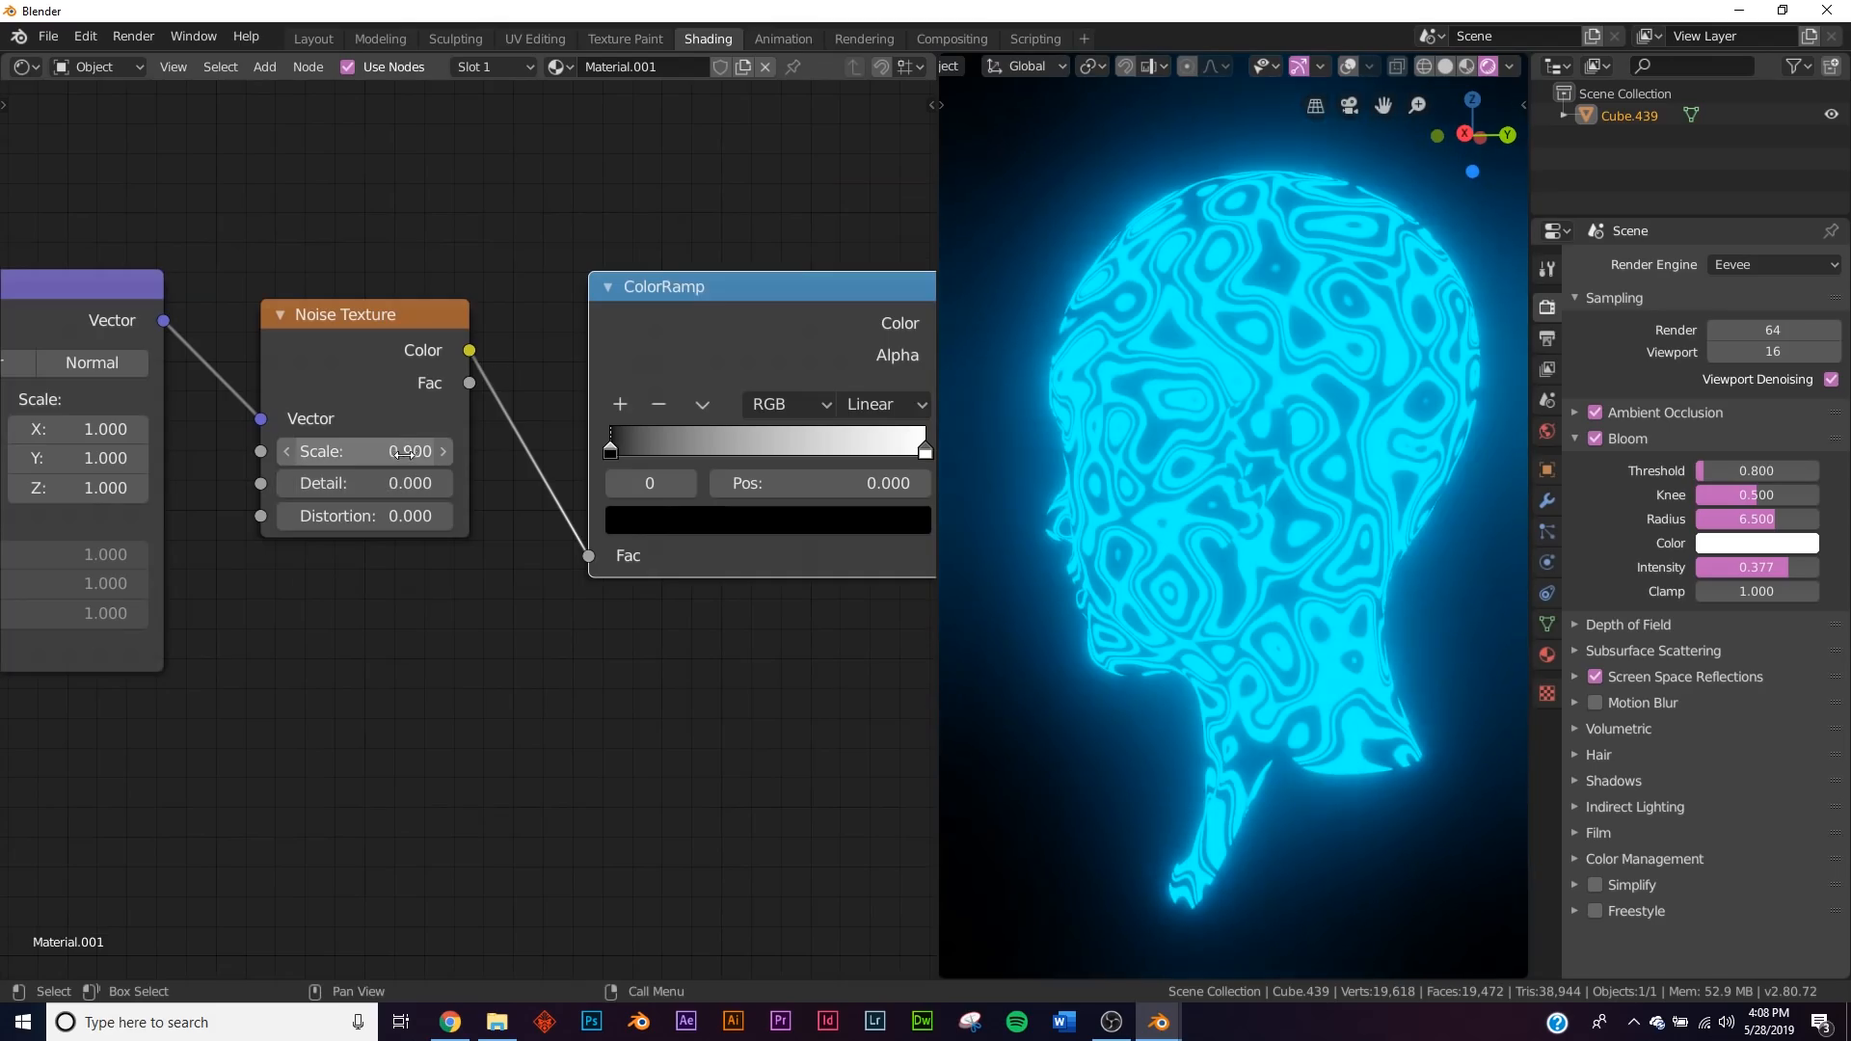
pyautogui.moveTo(398, 450); pyautogui.dragTo(444, 450)
# Set the Musgrave Texture's Scale to 55.6 and check the contour lines on the head.
pyautogui.scroll(4, 254, 445)
pyautogui.moveTo(254, 445); pyautogui.dragTo(594, 515, button='middle')
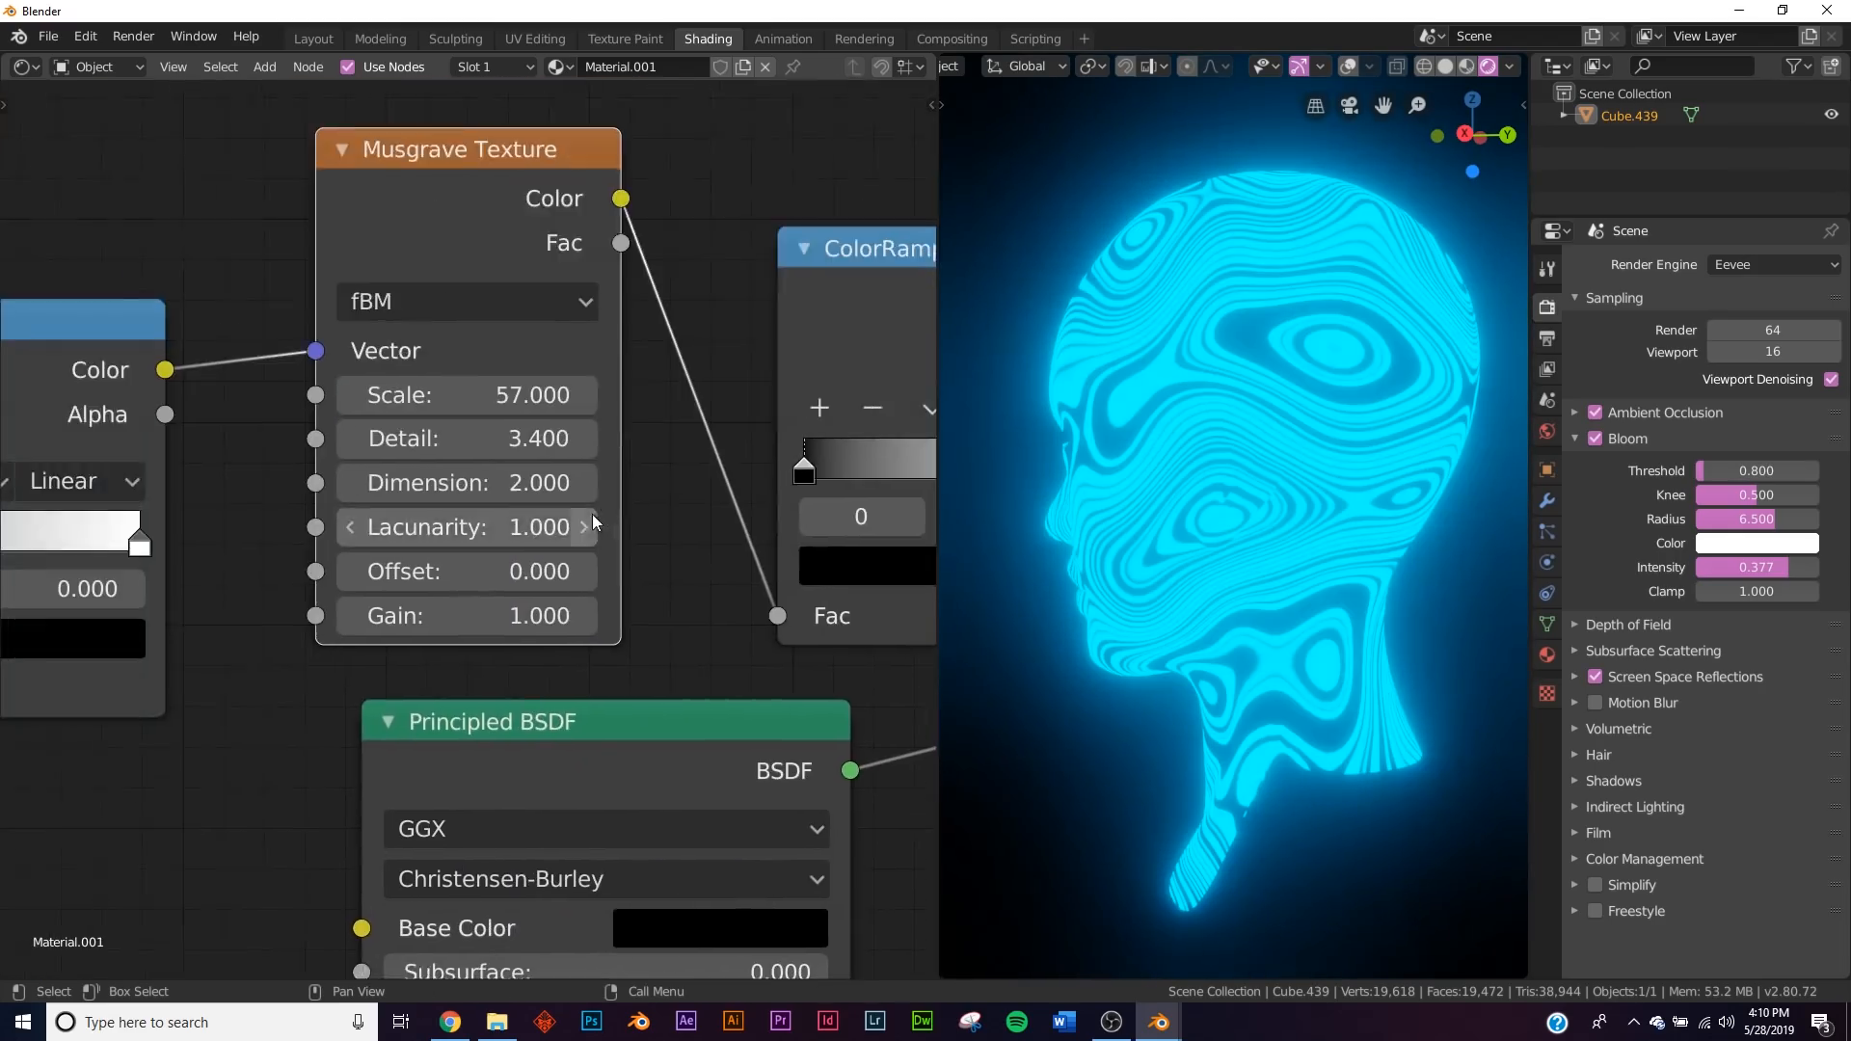
pyautogui.scroll(1, 549, 481)
pyautogui.moveTo(542, 432); pyautogui.dragTo(430, 424)
pyautogui.moveTo(1304, 436); pyautogui.dragTo(1308, 496, button='middle')
# Reverse the ColorRamp between the Noise and Musgrave textures so it runs from white to black.
pyautogui.moveTo(193, 530); pyautogui.dragTo(828, 434, button='middle')
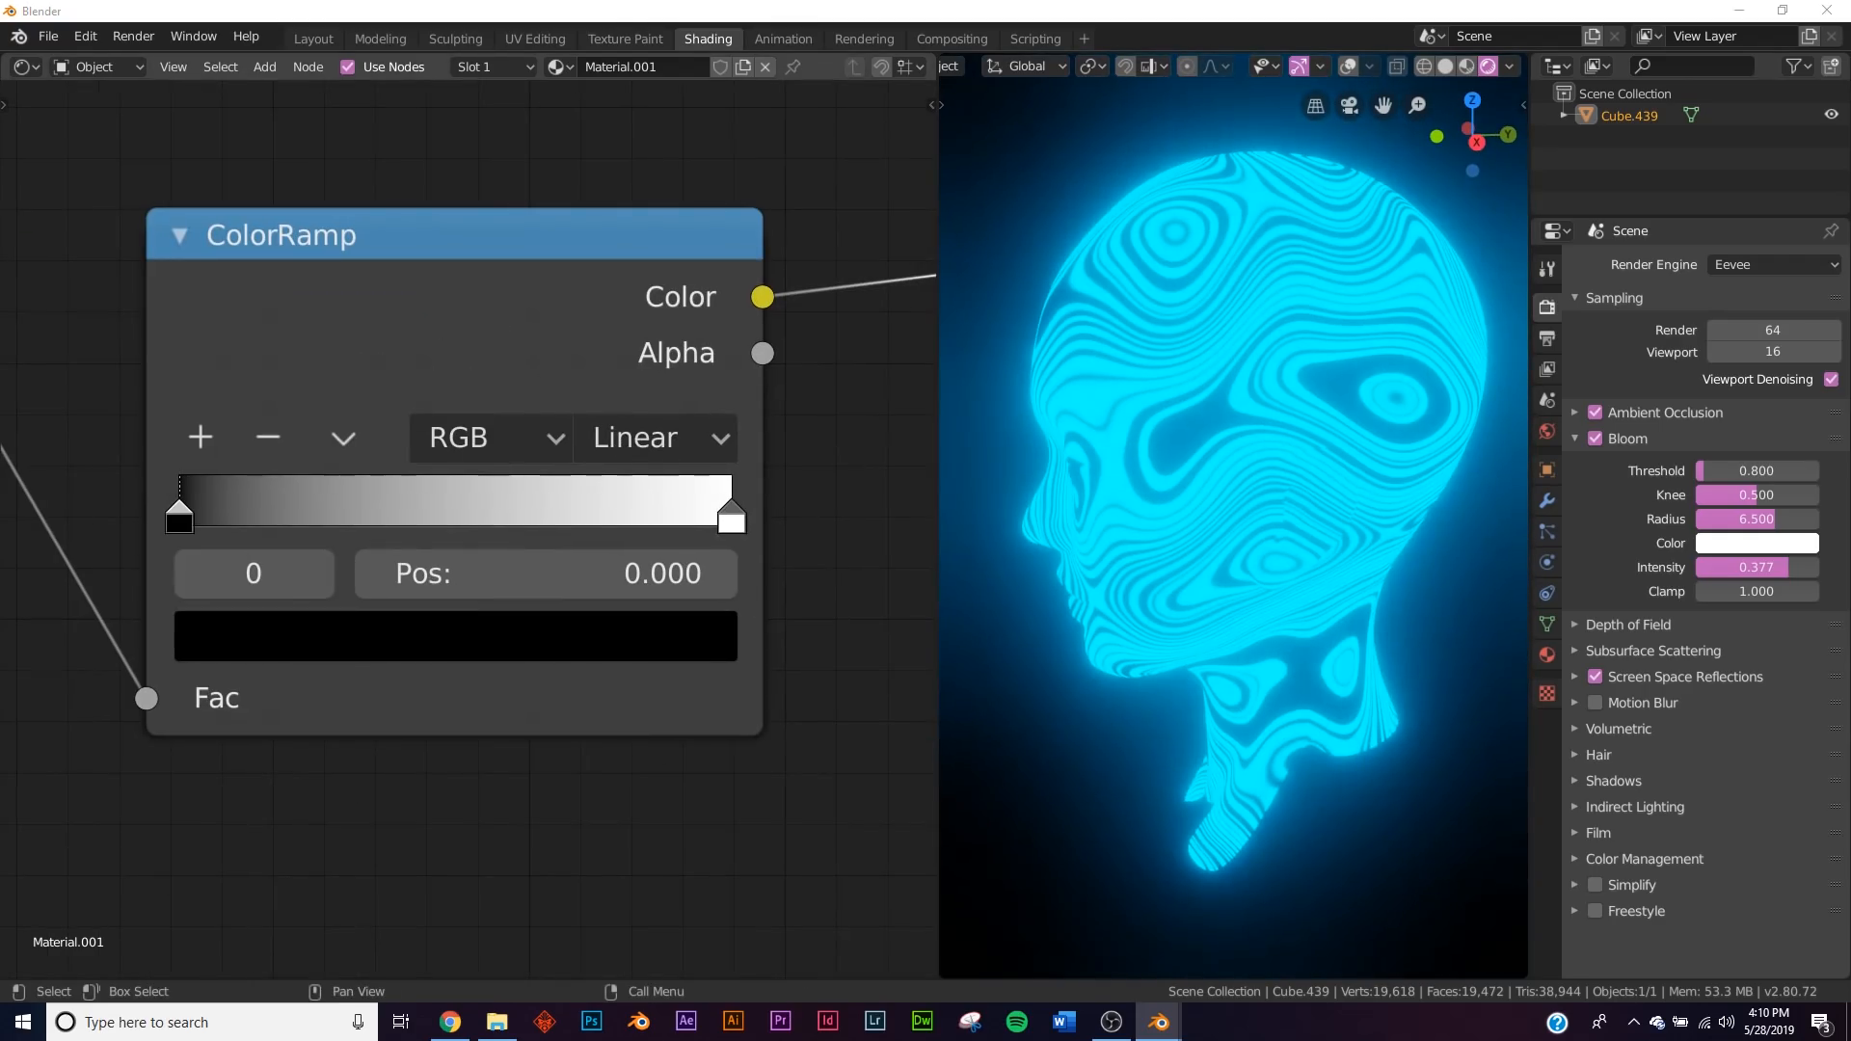
pyautogui.moveTo(885, 714); pyautogui.dragTo(752, 482, button='middle')
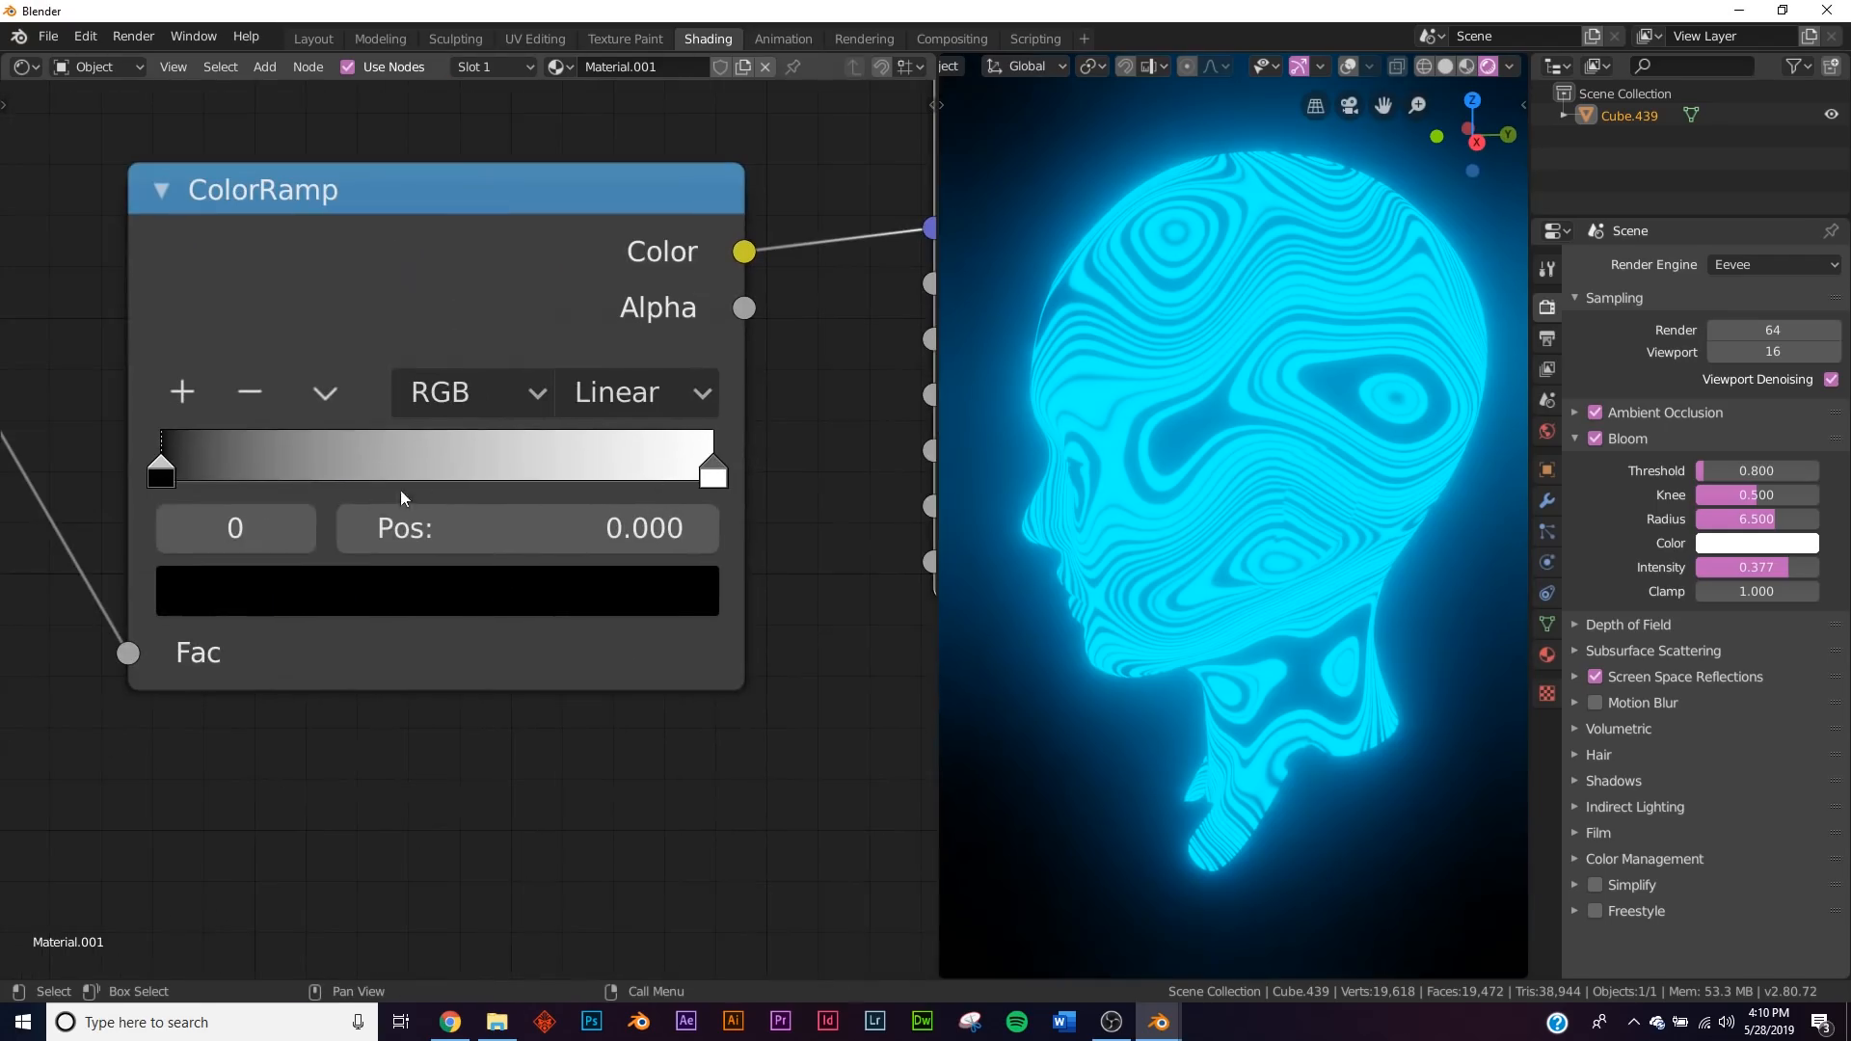
pyautogui.moveTo(164, 470)
pyautogui.mouseDown()
pyautogui.moveTo(613, 469)
pyautogui.moveTo(154, 474)
pyautogui.mouseUp()
pyautogui.moveTo(716, 482); pyautogui.dragTo(971, 496)
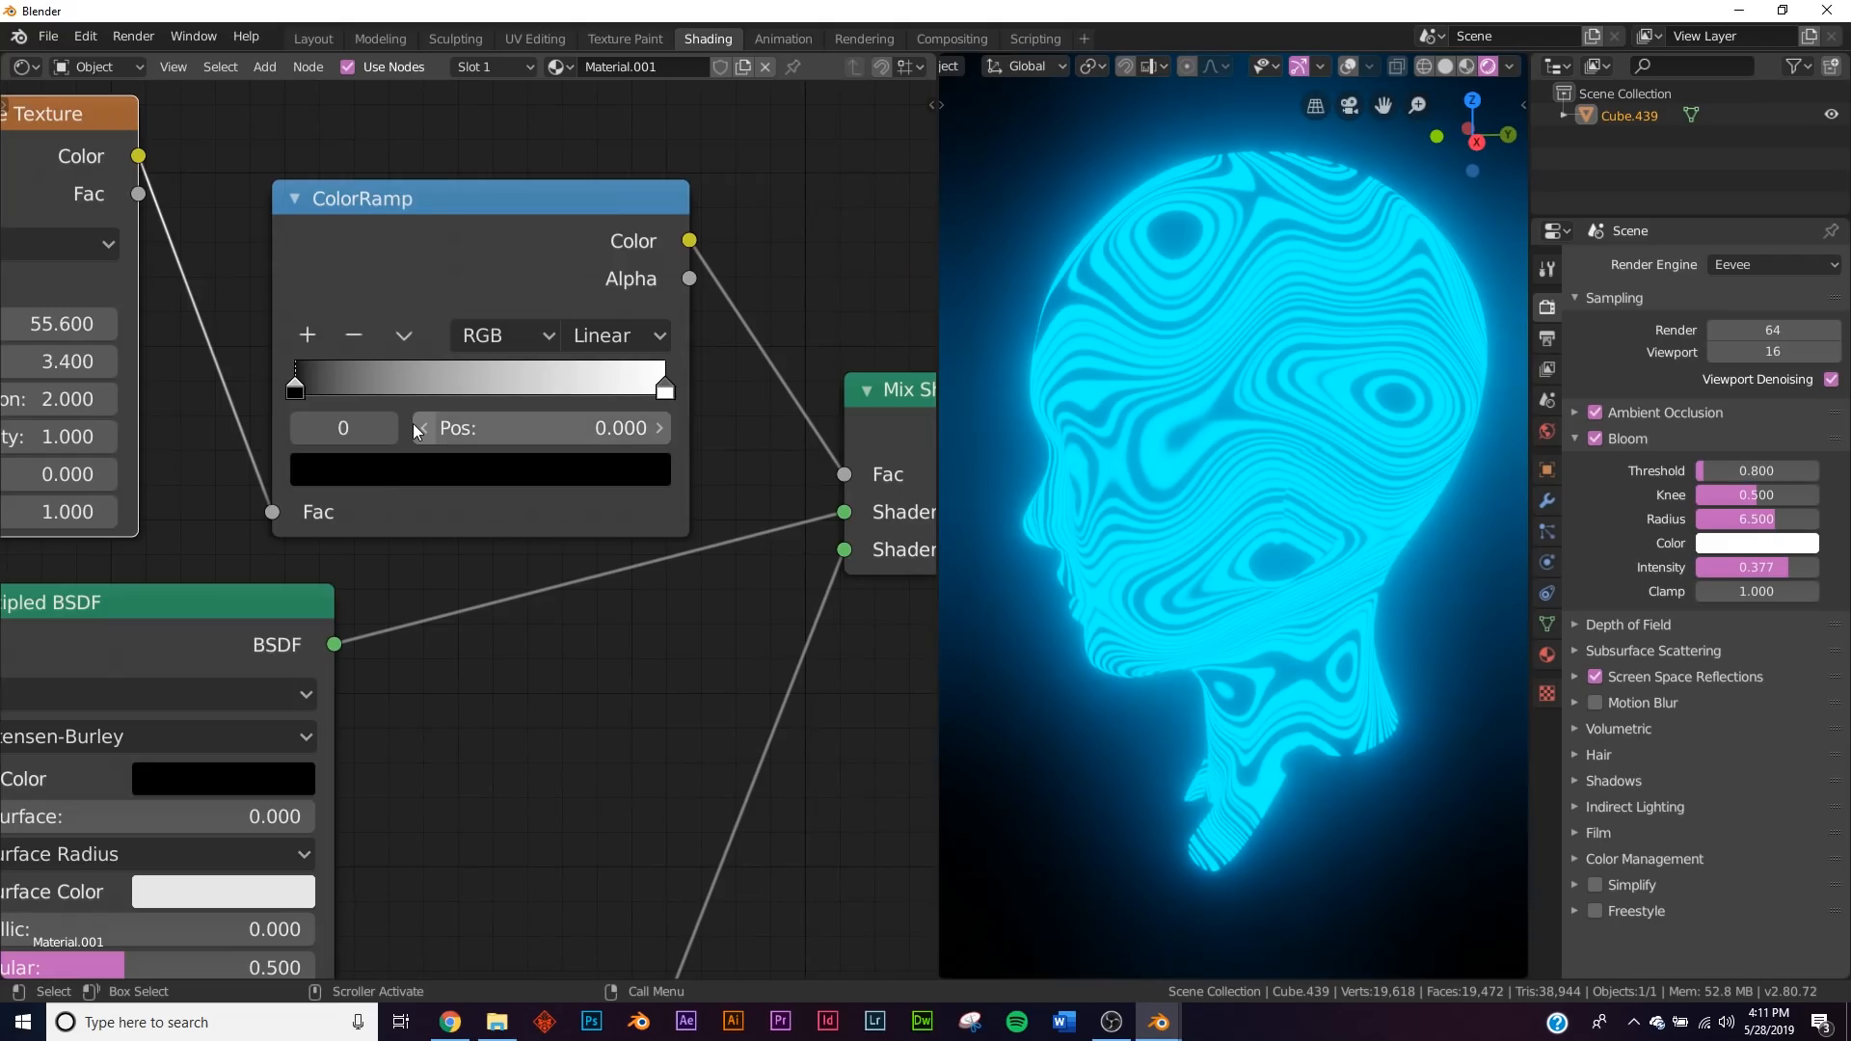
# Try sliding the white stop of the ColorRamp before the Musgrave Texture toward black, and return it to position 0.
pyautogui.moveTo(318, 490); pyautogui.dragTo(710, 471, button='middle')
pyautogui.moveTo(103, 452); pyautogui.dragTo(147, 440, button='middle')
pyautogui.moveTo(101, 408); pyautogui.dragTo(374, 410)
pyautogui.moveTo(1164, 434); pyautogui.dragTo(1215, 421, button='middle')
pyautogui.moveTo(374, 409); pyautogui.dragTo(99, 411)
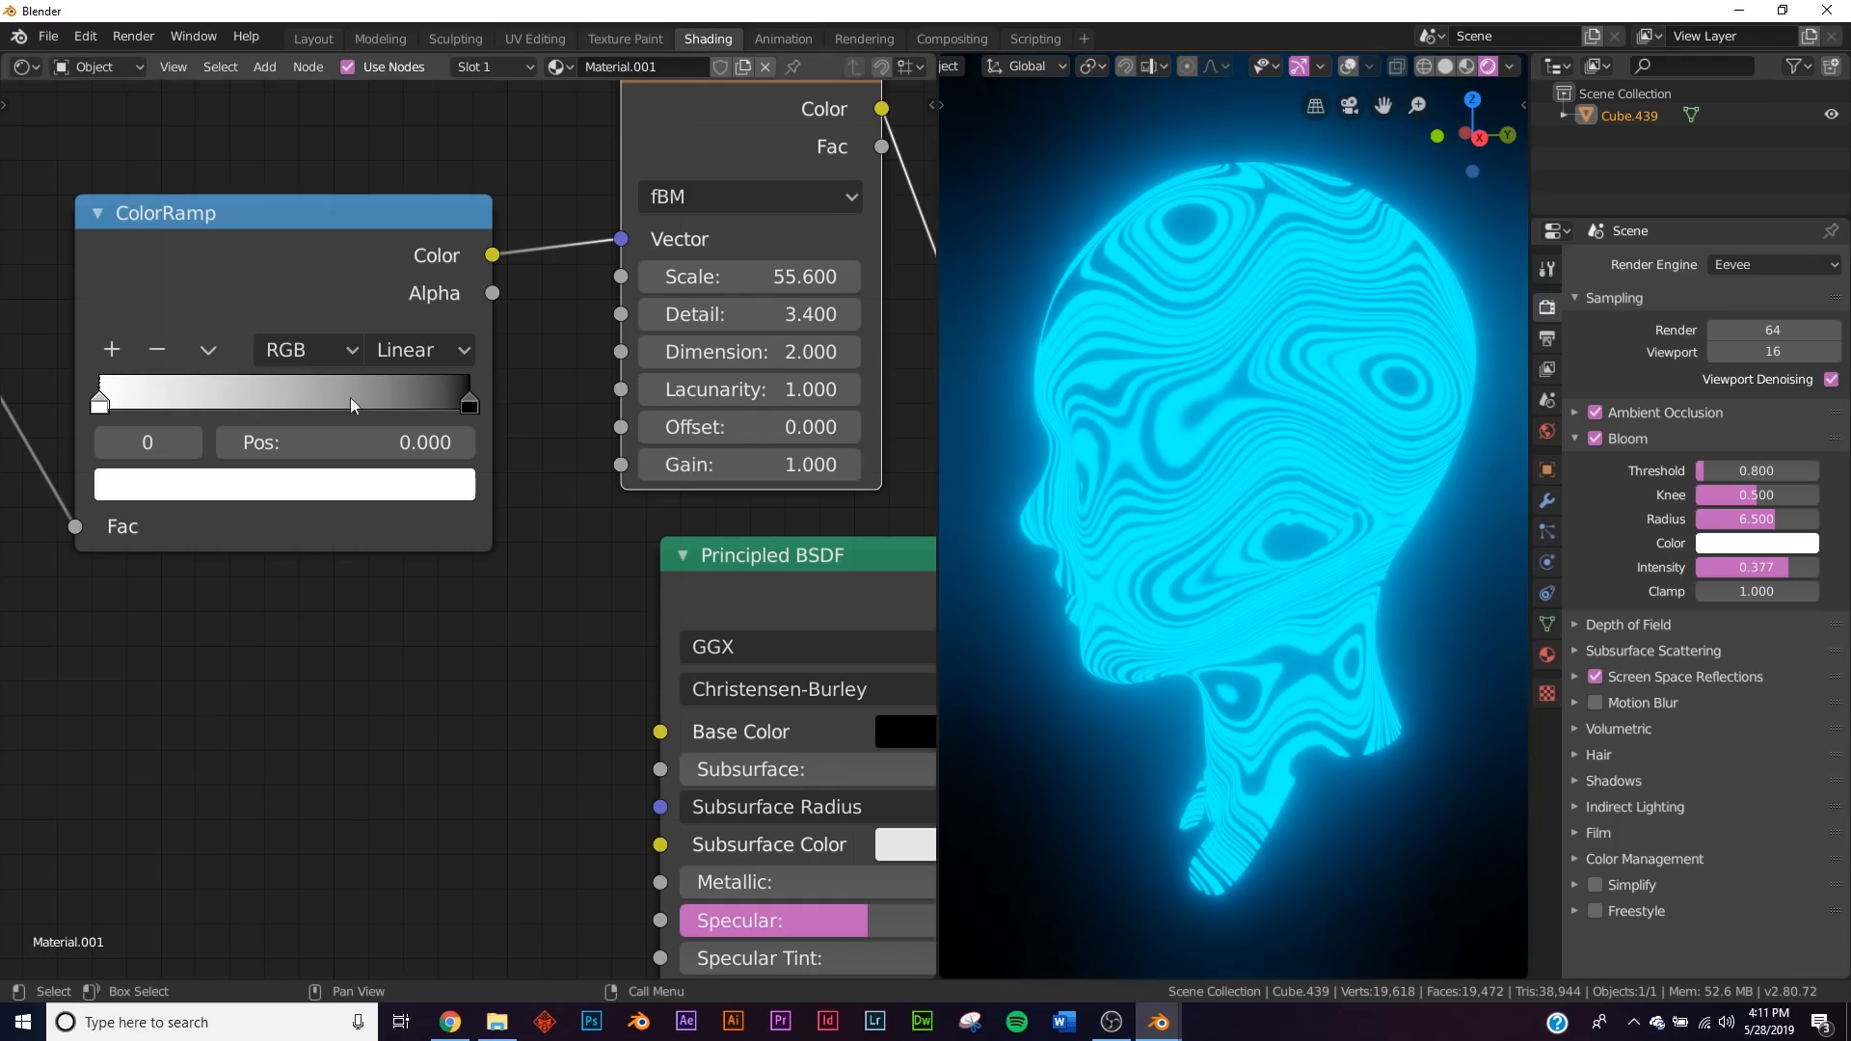
pyautogui.moveTo(463, 419)
pyautogui.mouseDown()
pyautogui.moveTo(223, 410)
pyautogui.moveTo(469, 410)
pyautogui.mouseUp()
# Slide the black stop of the ColorRamp after the Musgrave Texture toward white to thin the glowing lines.
pyautogui.moveTo(721, 435); pyautogui.dragTo(106, 493, button='middle')
pyautogui.moveTo(428, 403); pyautogui.dragTo(653, 393)
pyautogui.moveTo(530, 484); pyautogui.dragTo(249, 441, button='middle')
pyautogui.moveTo(139, 427); pyautogui.dragTo(43, 416)
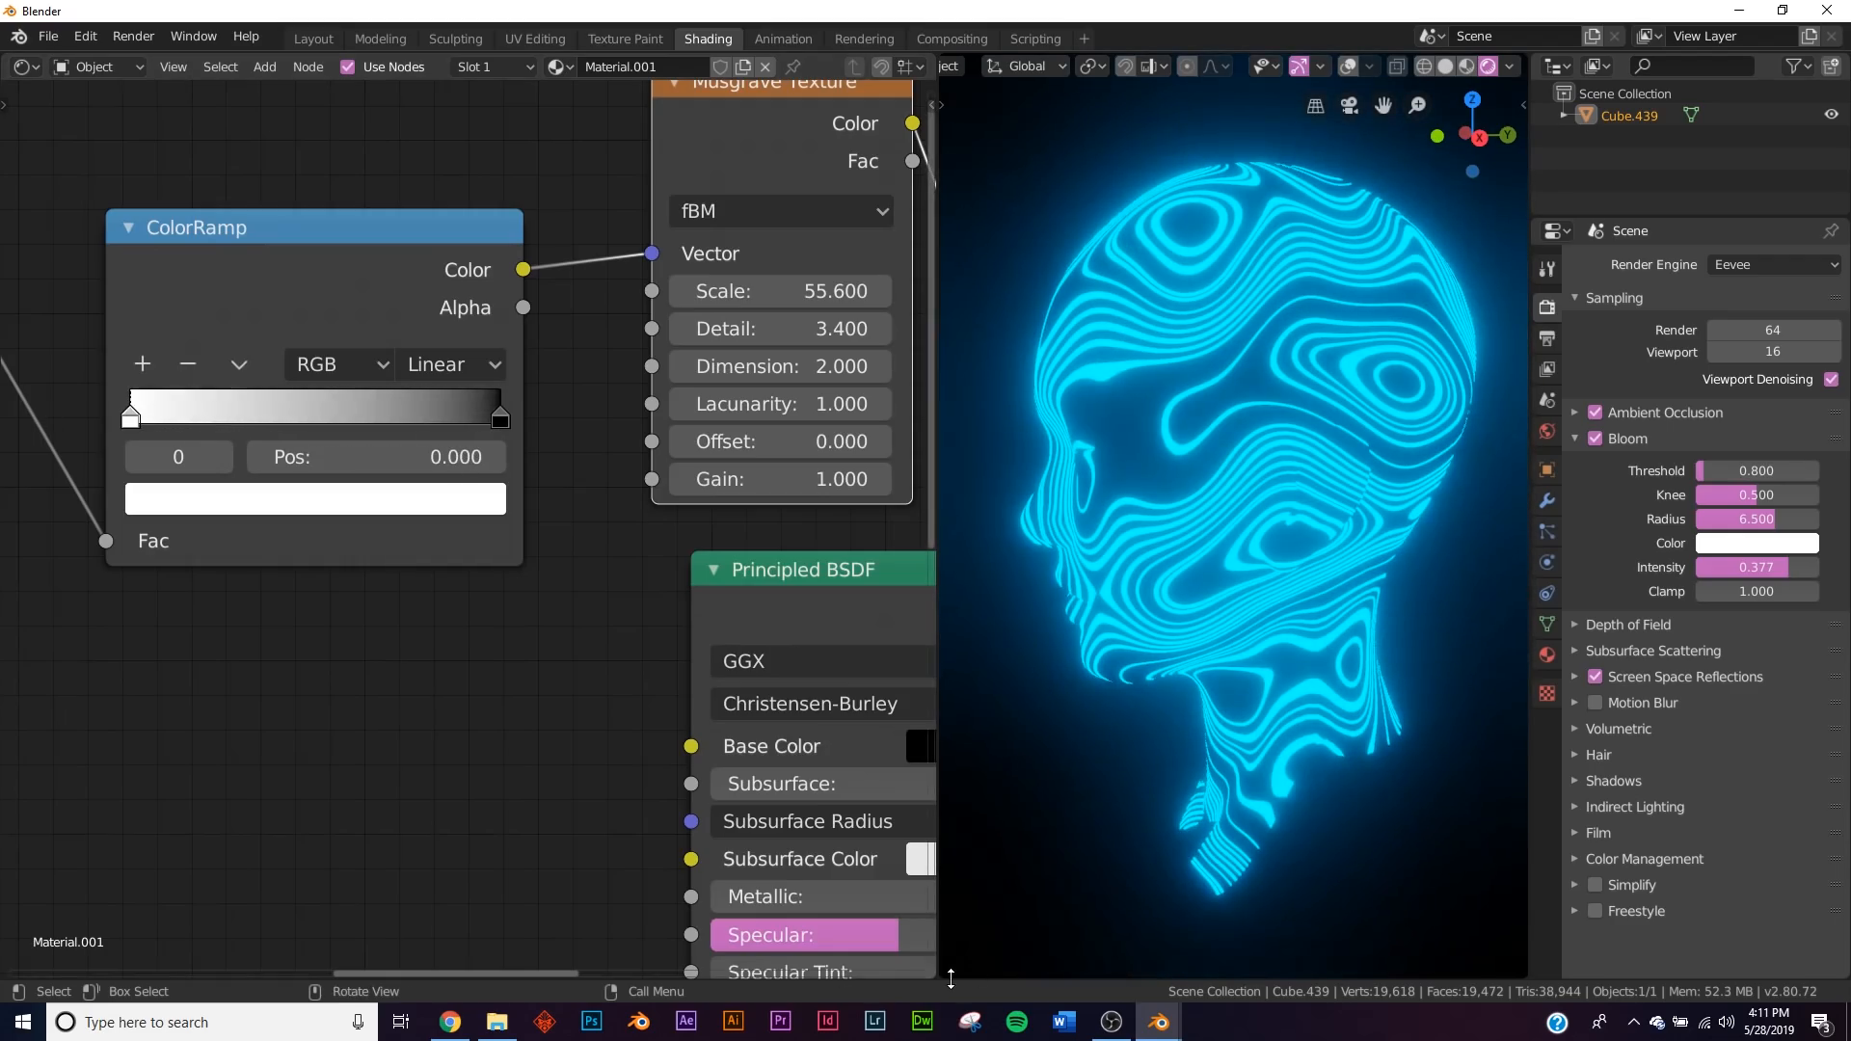
# Split off a Timeline area below the 3D viewport and enlarge it.
pyautogui.moveTo(941, 975); pyautogui.dragTo(972, 904)
pyautogui.click(957, 916)
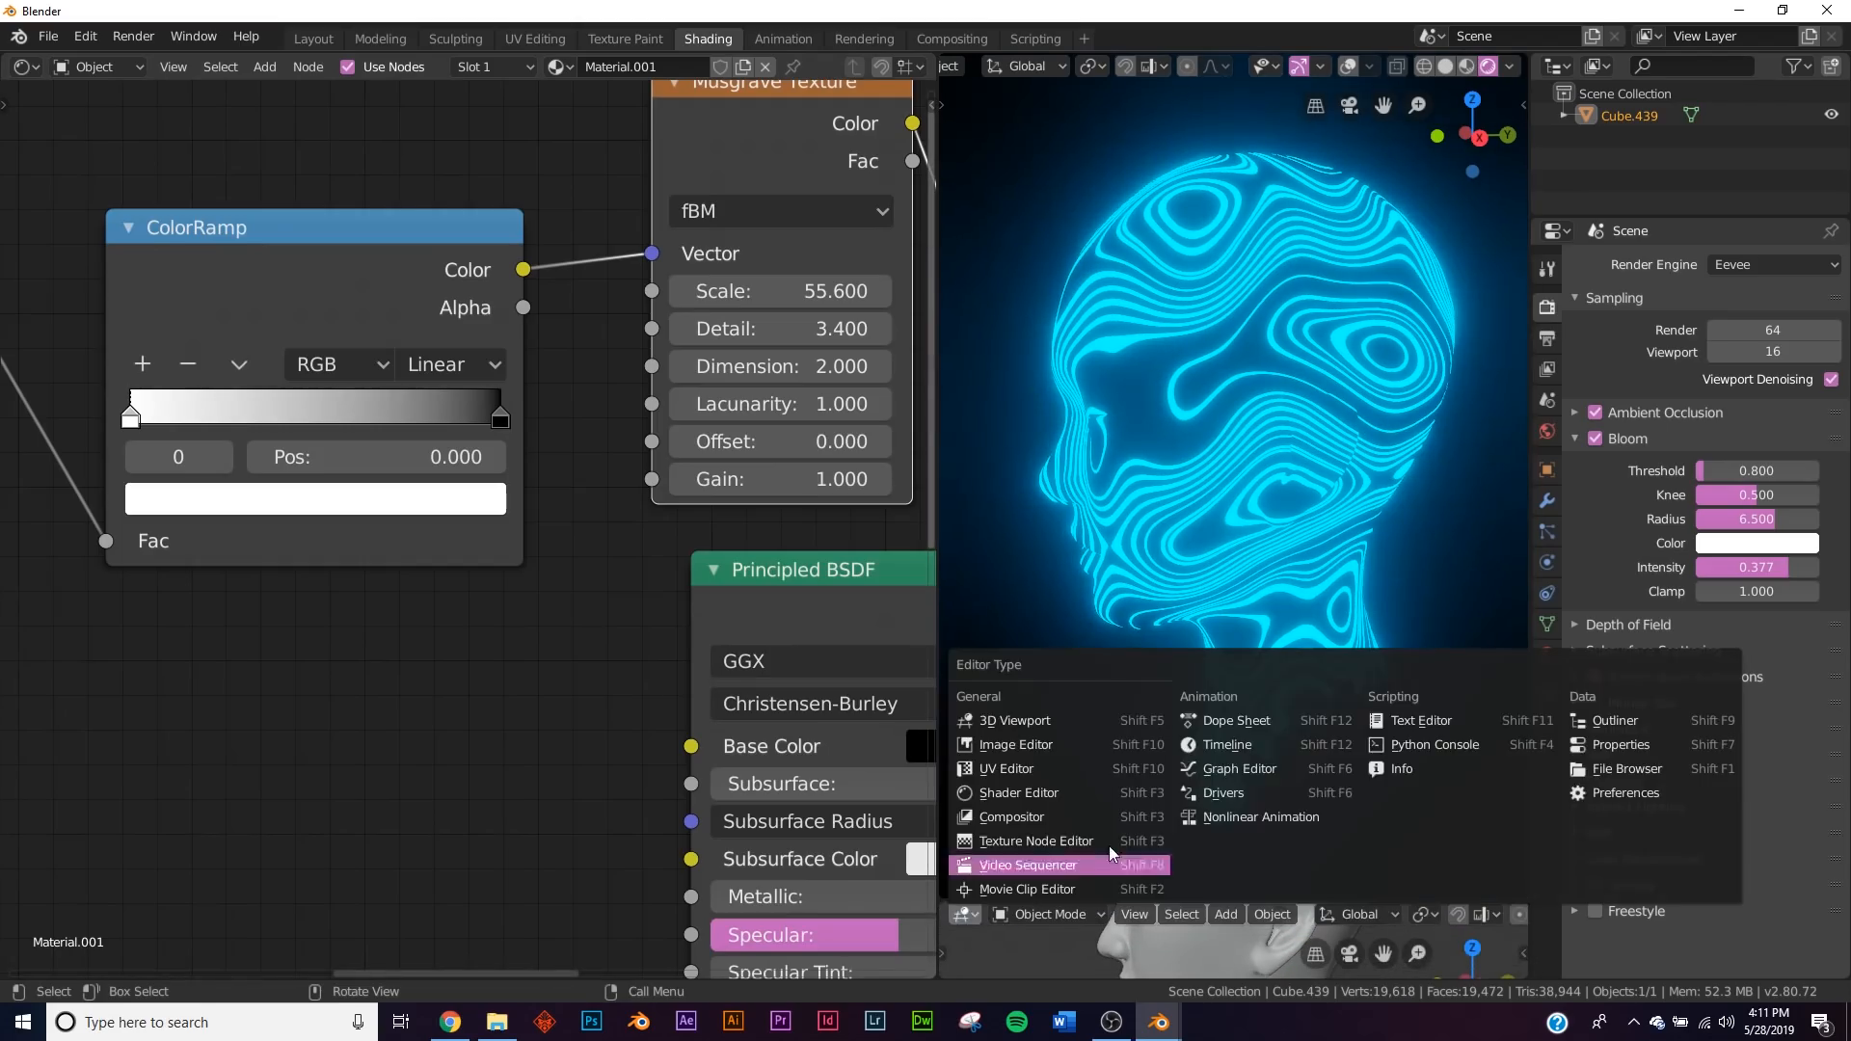
pyautogui.click(1245, 744)
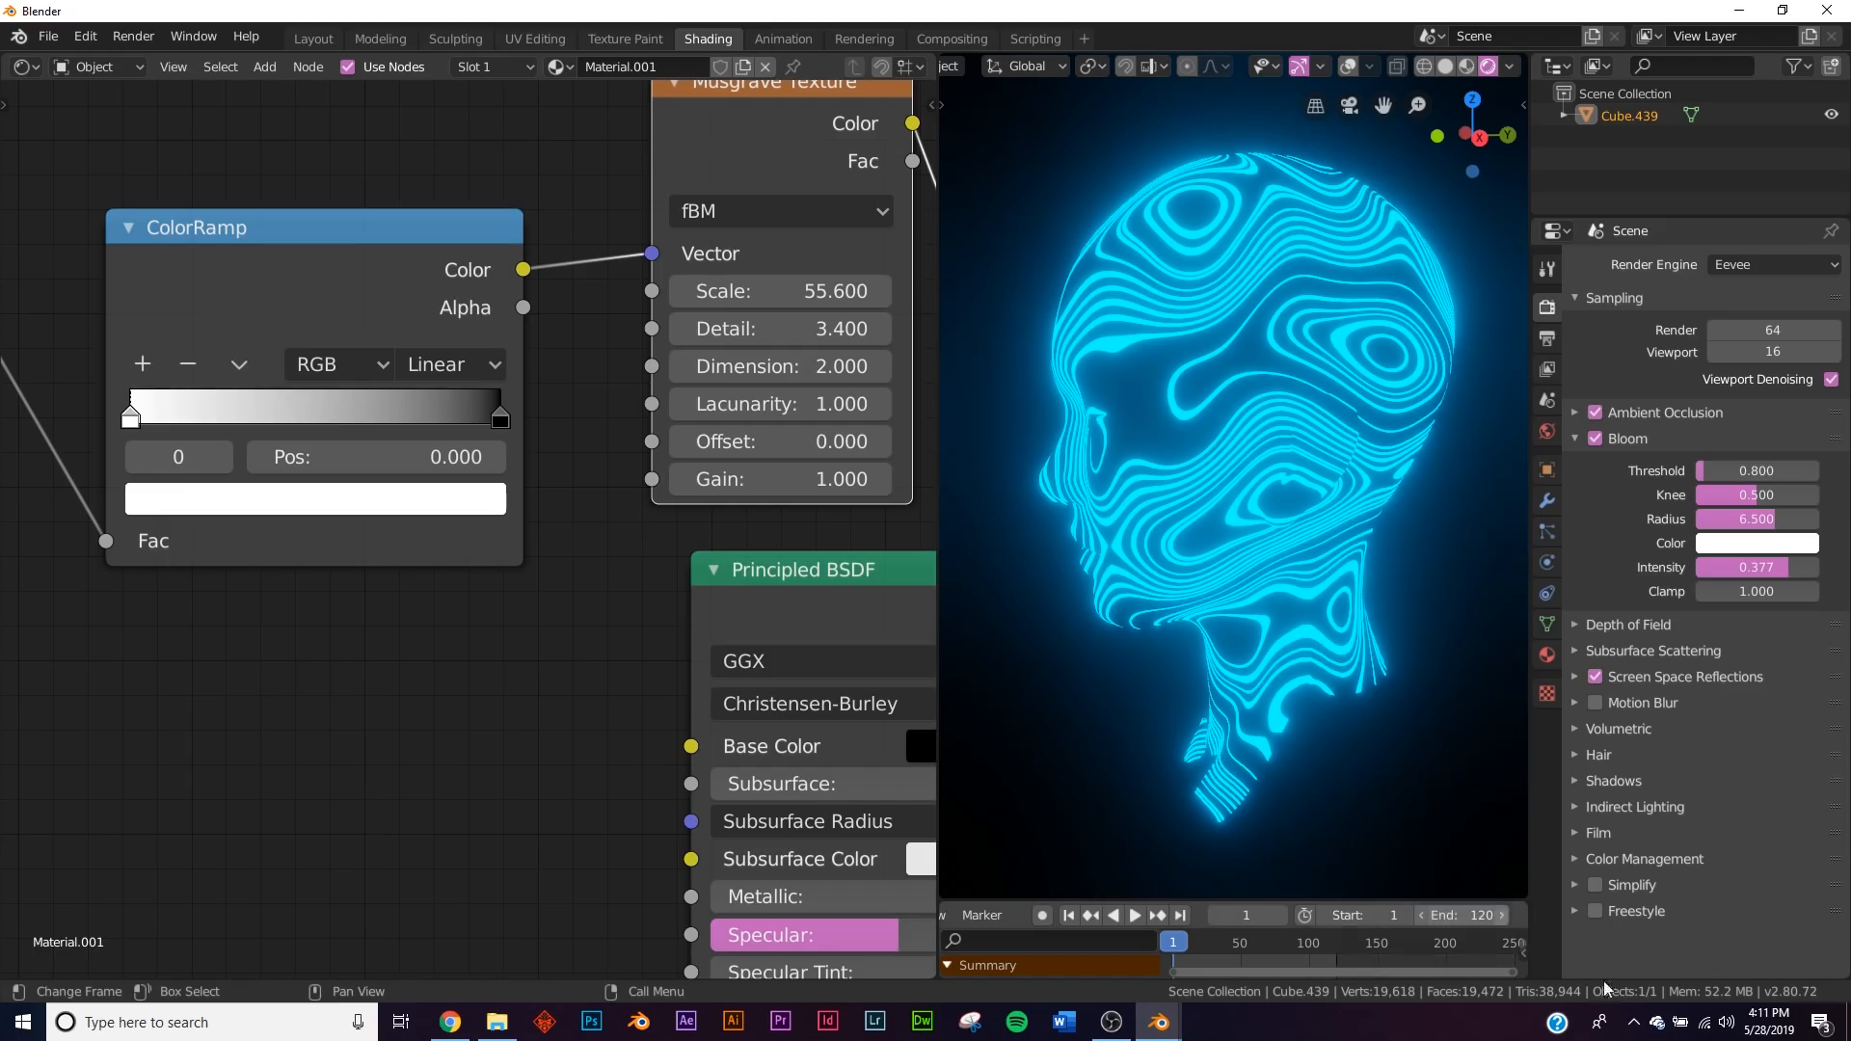
pyautogui.moveTo(1219, 898); pyautogui.dragTo(1219, 812)
pyautogui.scroll(2, 1265, 957)
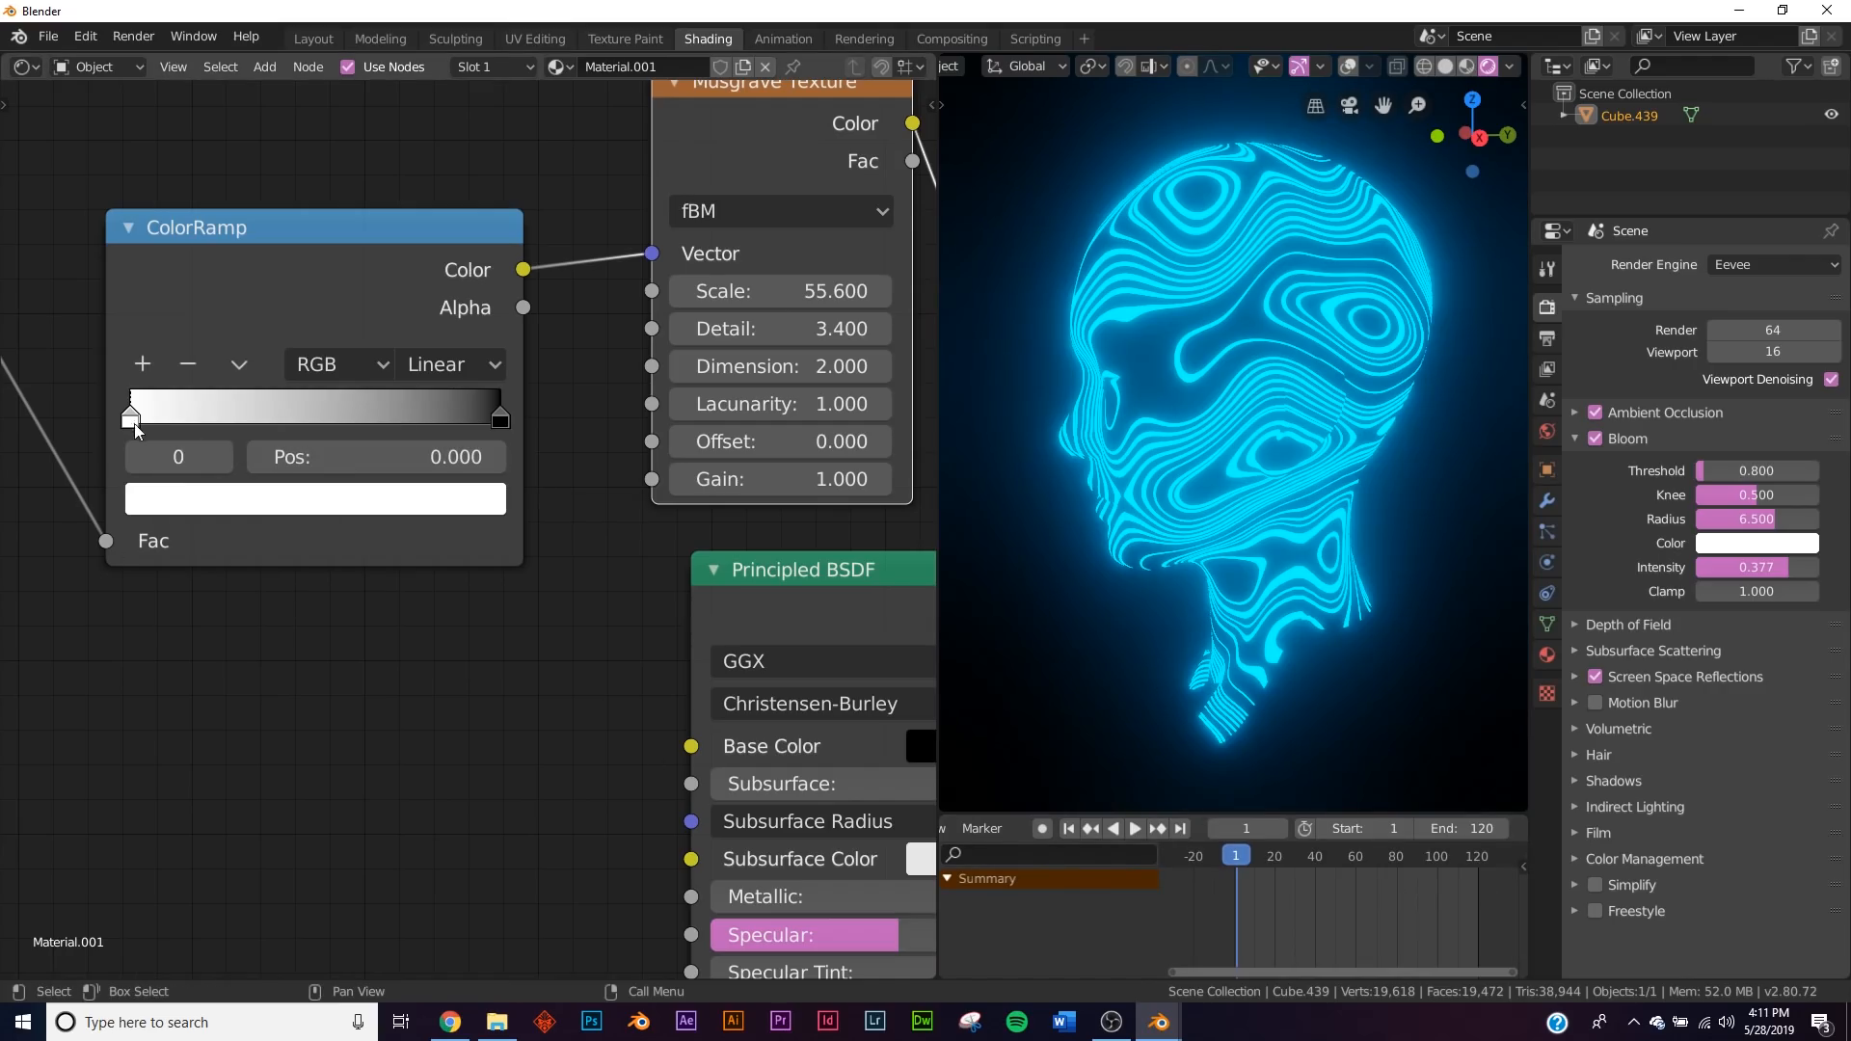
# Set the white stop of the ColorRamp before the Musgrave Texture to position 0.744 and keyframe it at frame 1.
pyautogui.moveTo(133, 435); pyautogui.dragTo(417, 424)
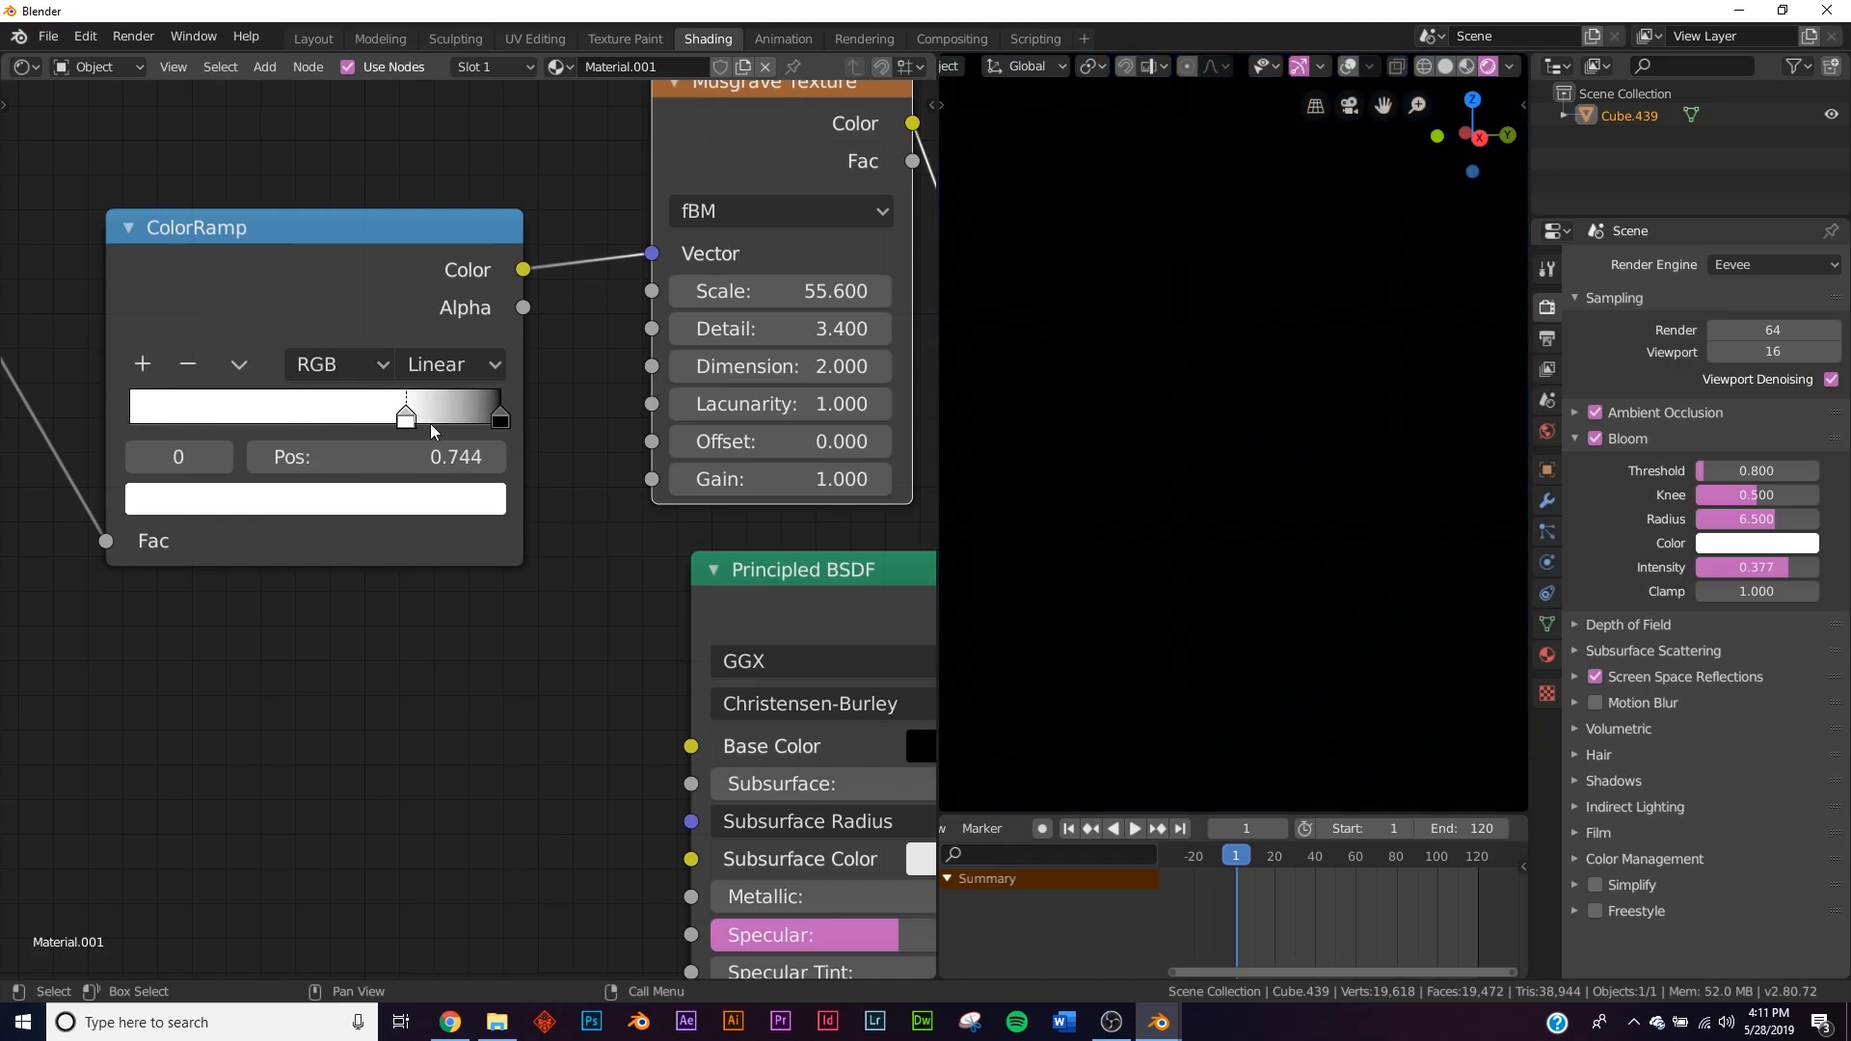
pyautogui.rightClick(419, 454)
pyautogui.click(367, 419)
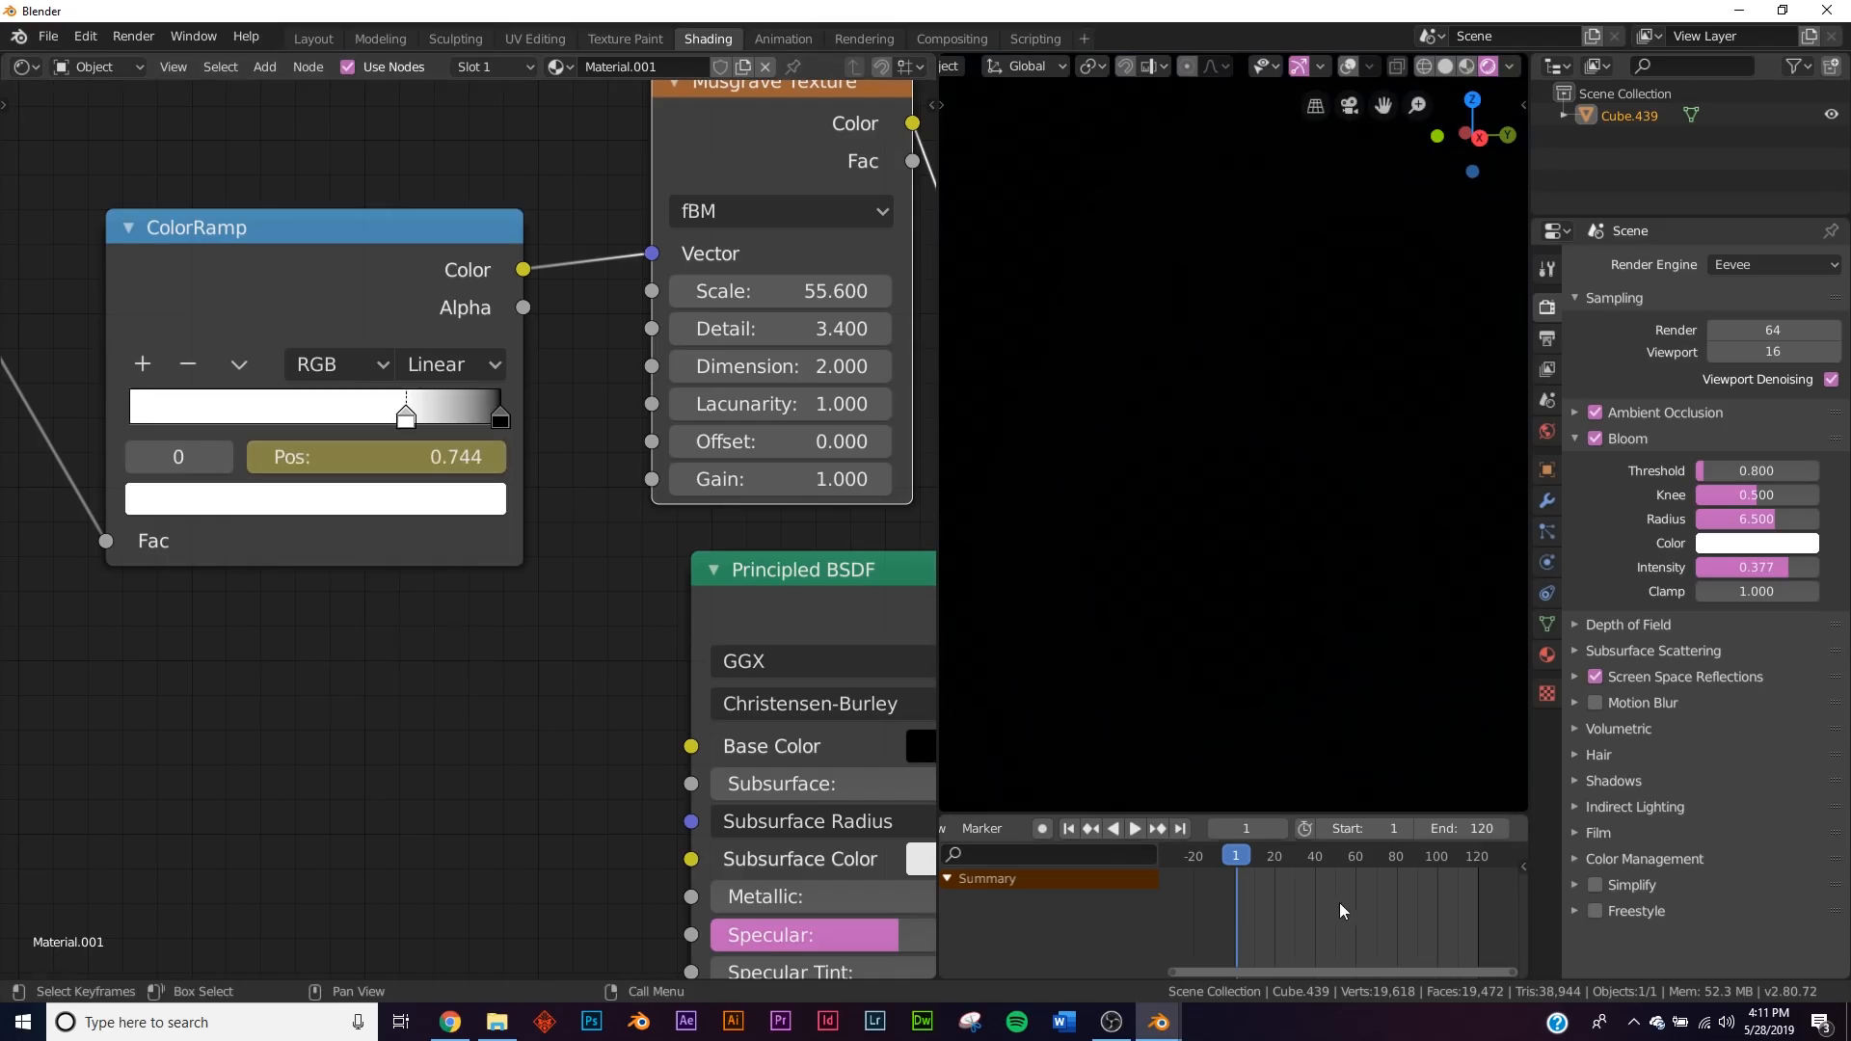
# Go to frame 61, set the ColorRamp's white stop to position 0, and keyframe that position.
pyautogui.press('space')
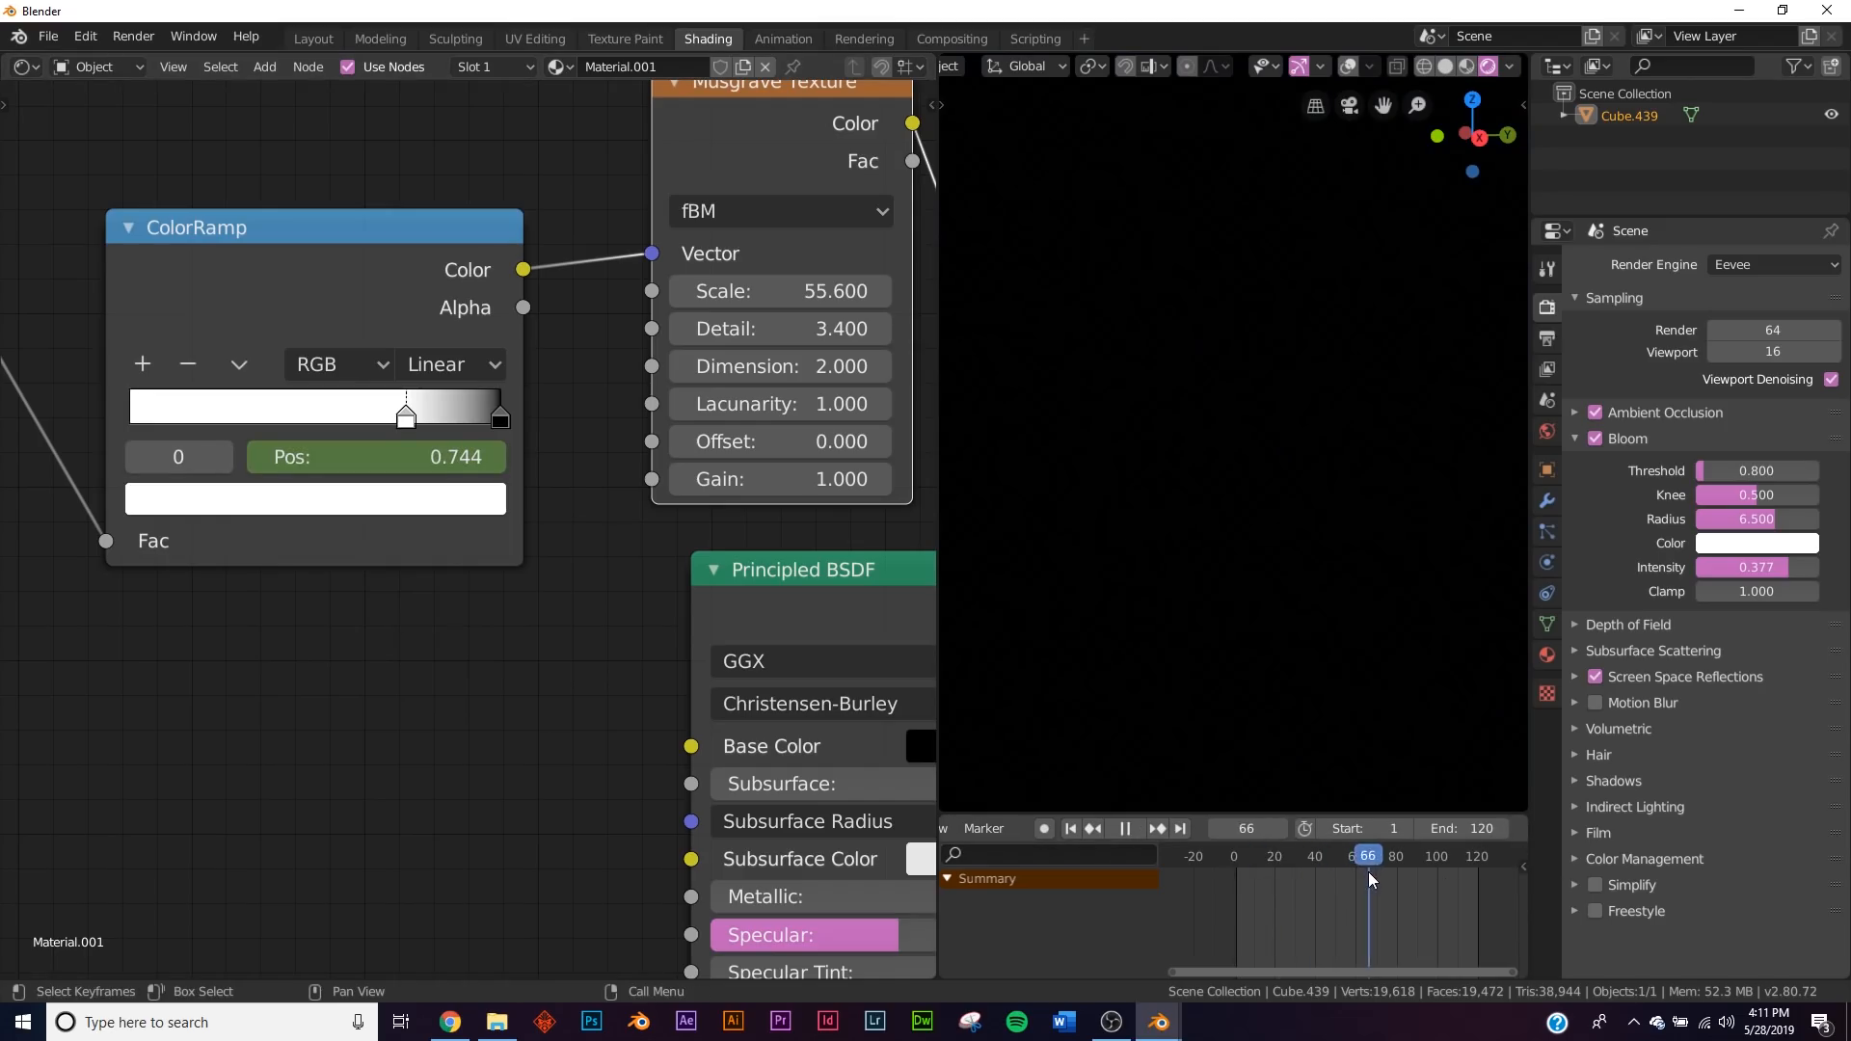
pyautogui.moveTo(1359, 871); pyautogui.dragTo(1357, 871)
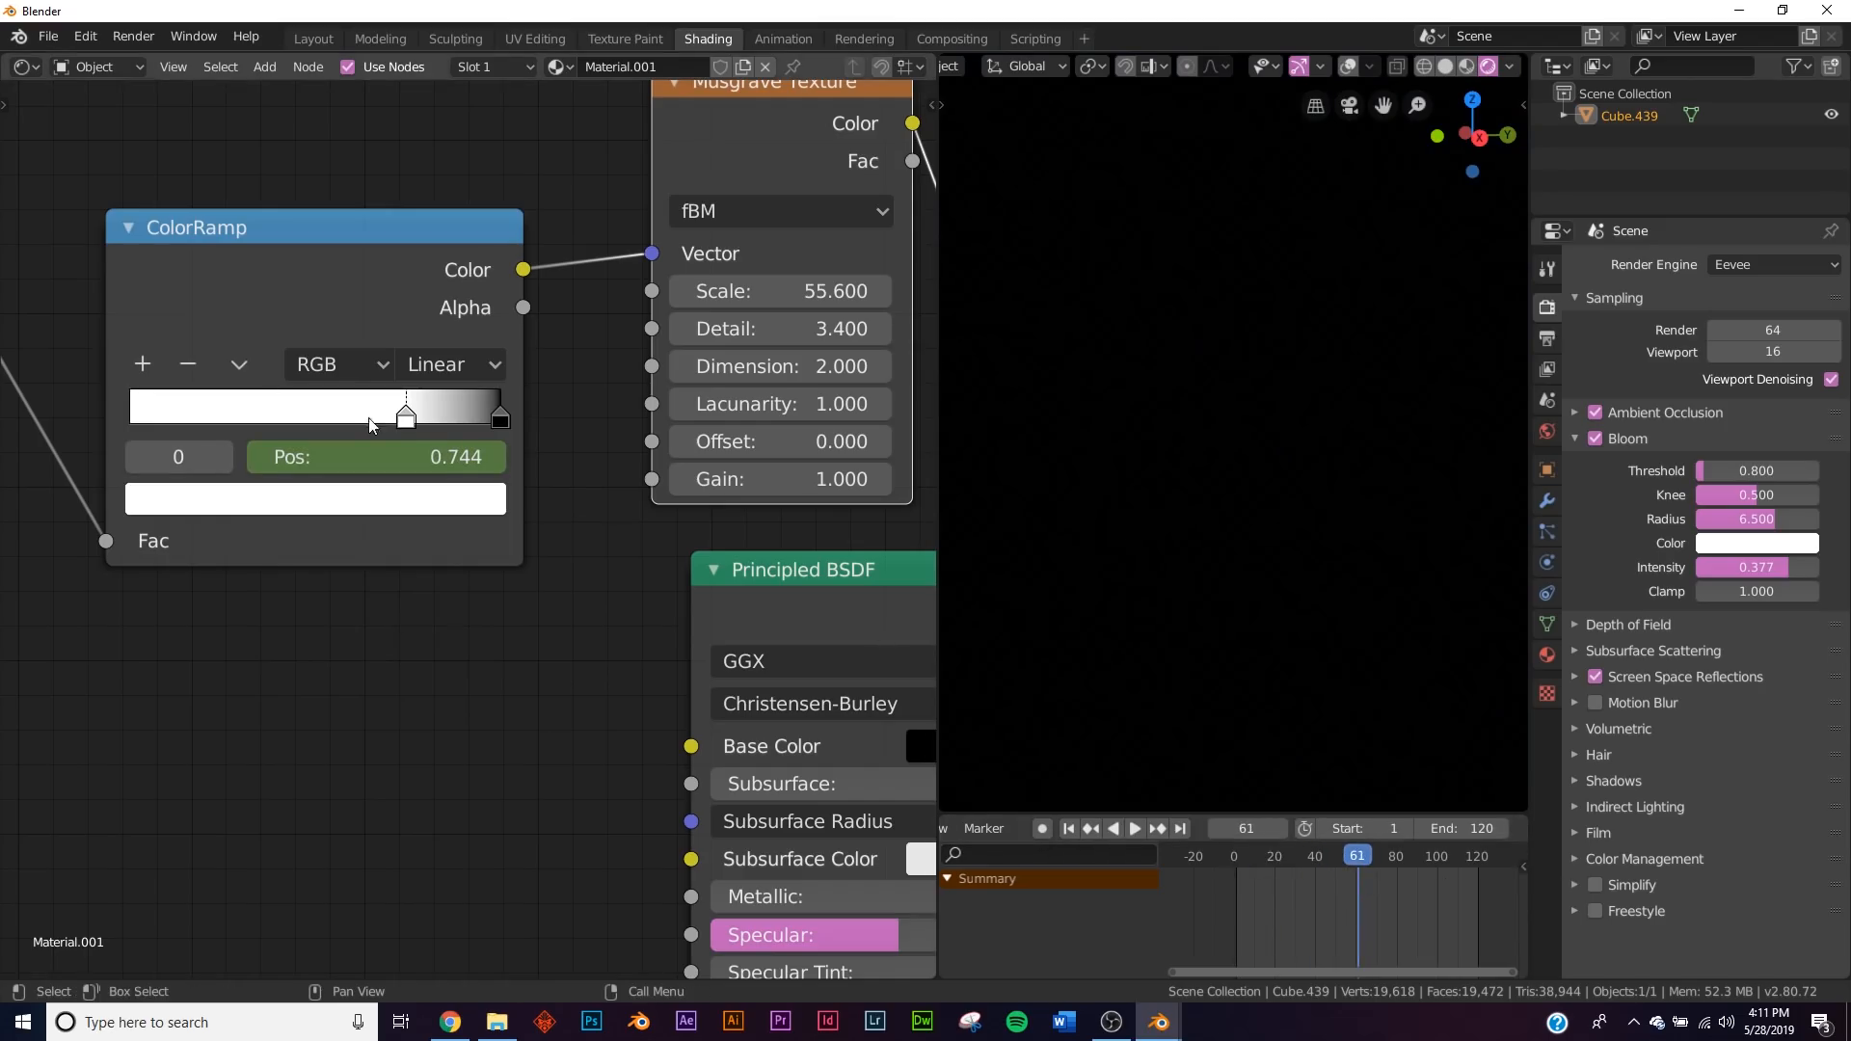
pyautogui.moveTo(412, 420); pyautogui.dragTo(130, 421)
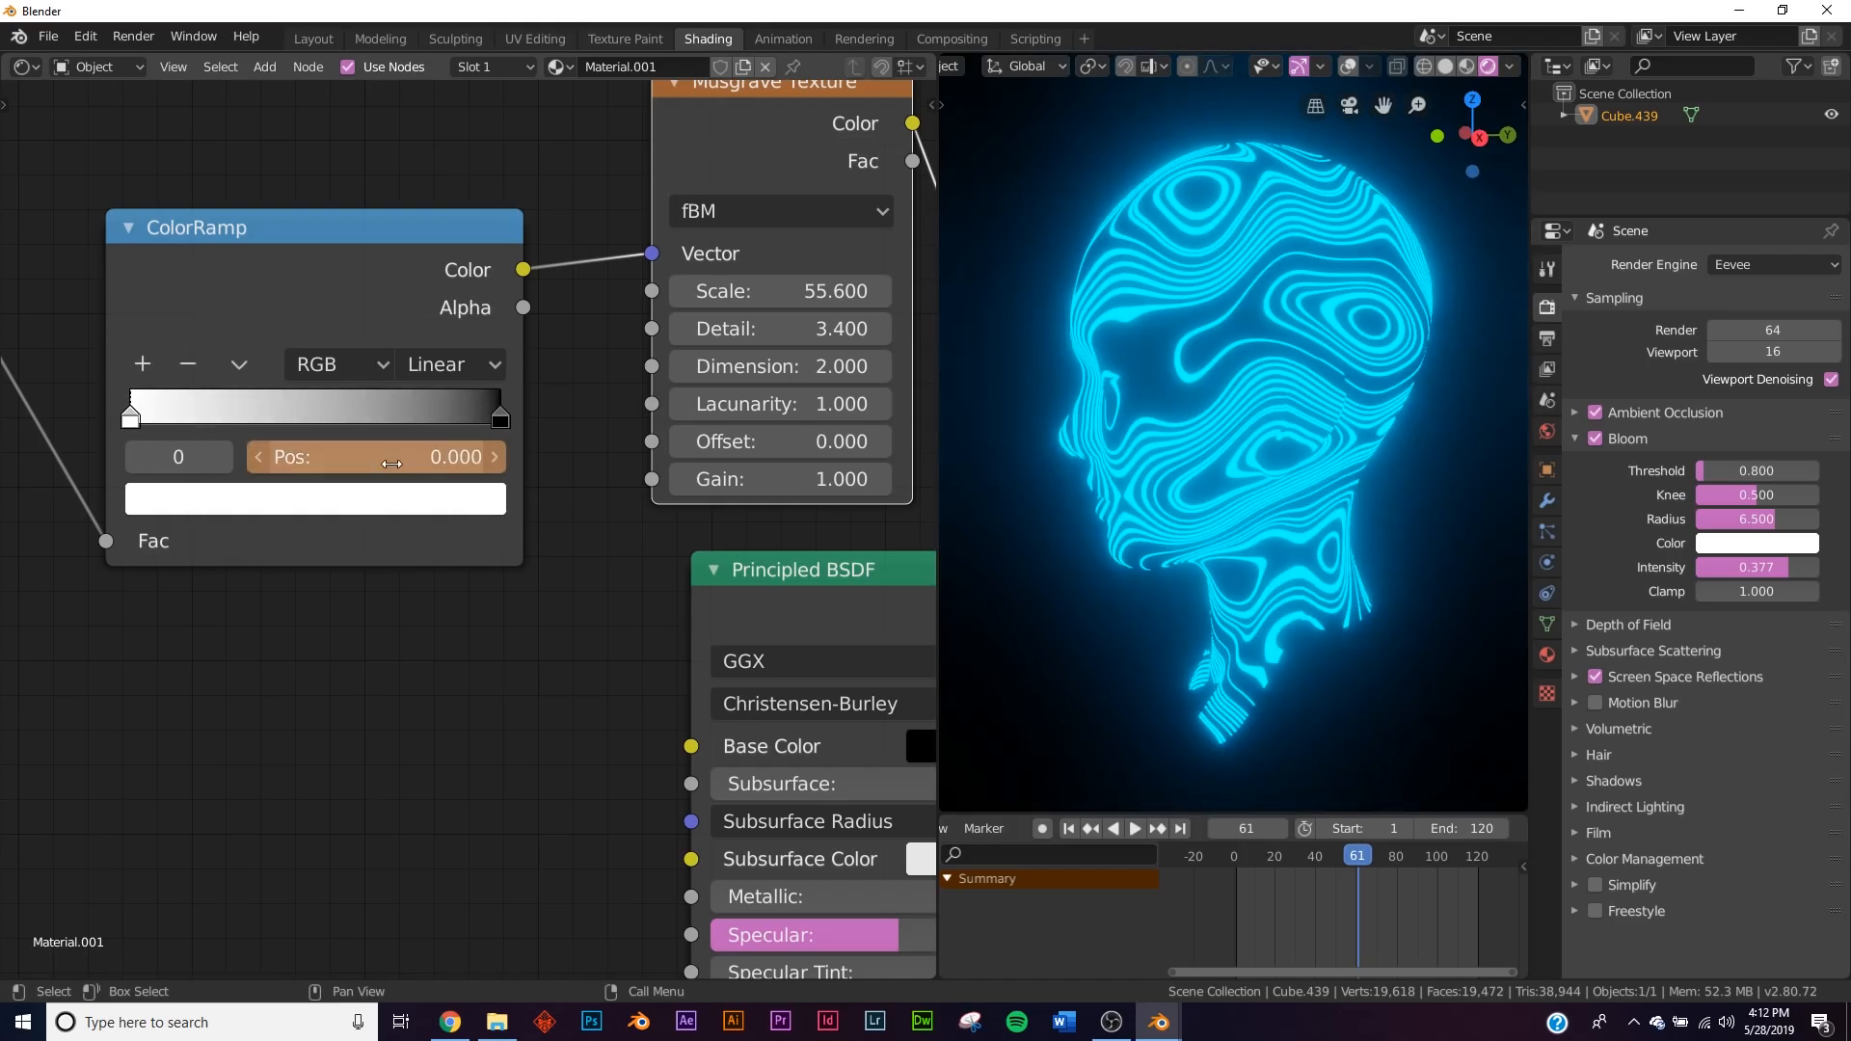
pyautogui.rightClick(391, 457)
pyautogui.click(391, 465)
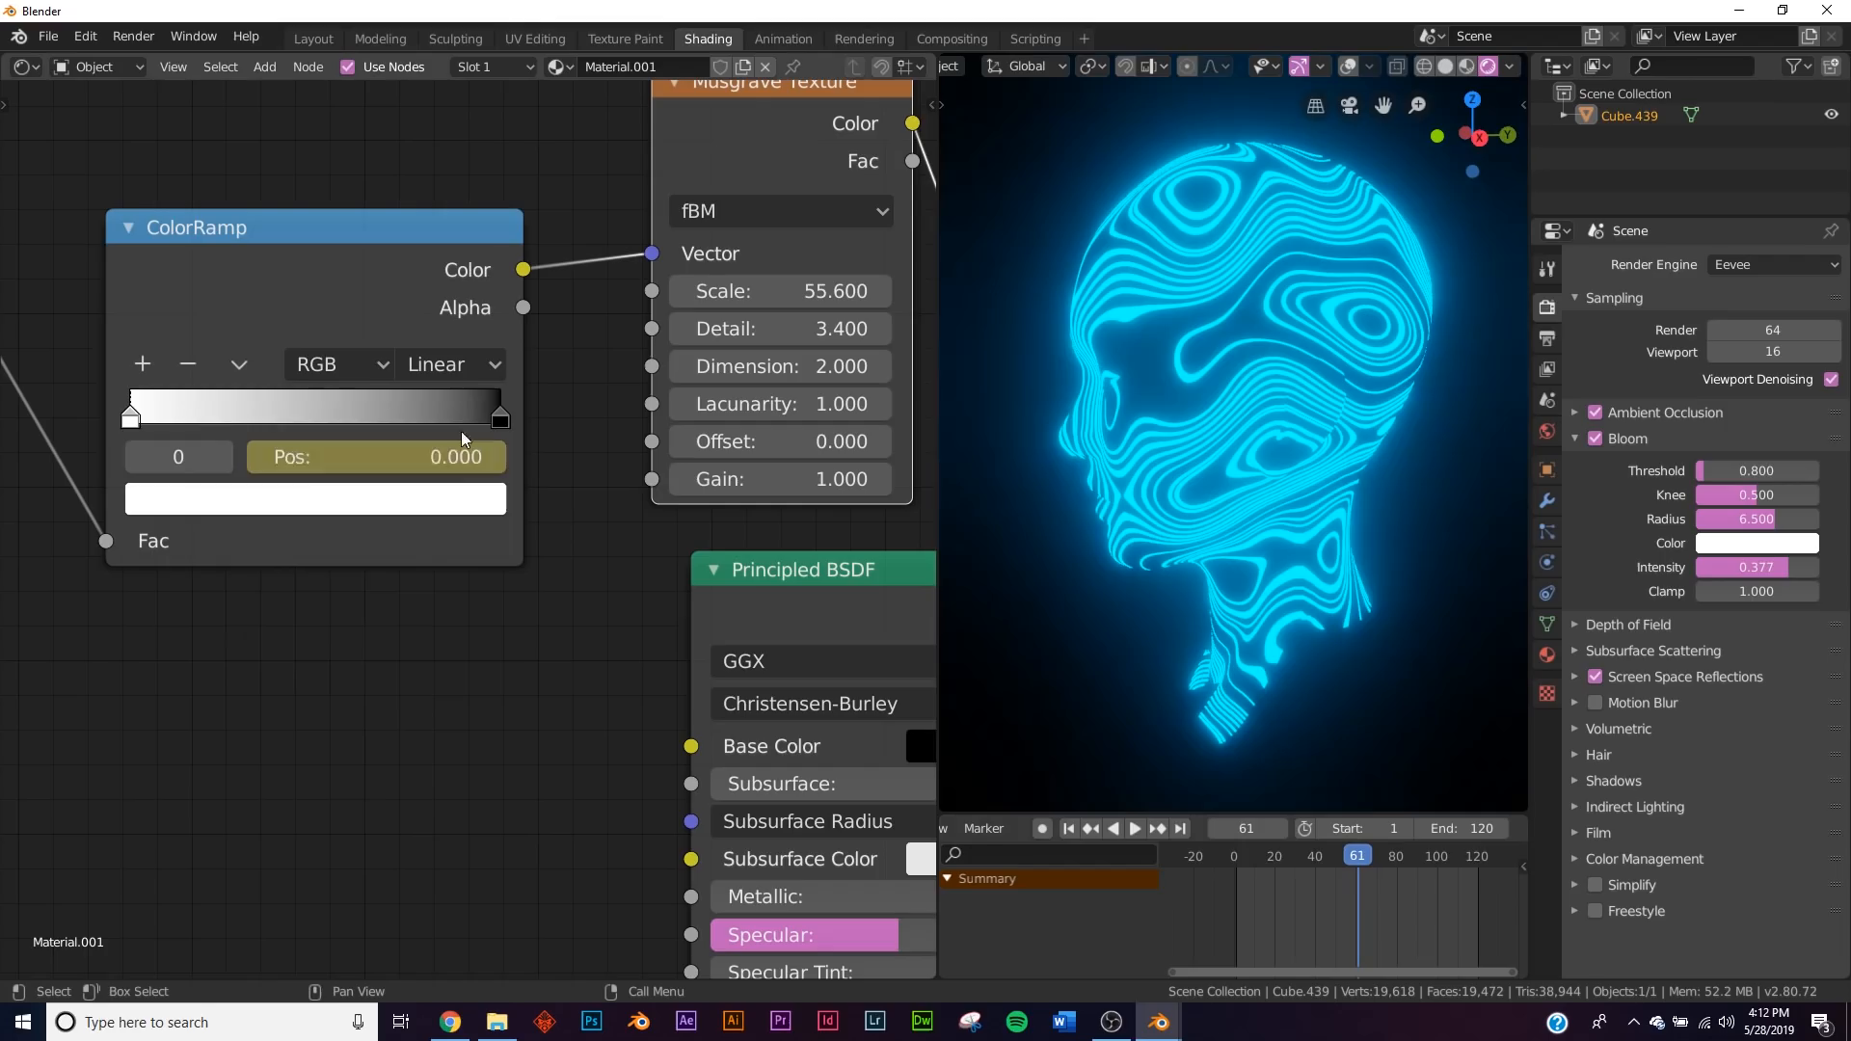
# Keyframe the position of the ColorRamp's black stop at 1.000 on frame 61.
pyautogui.rightClick(406, 458)
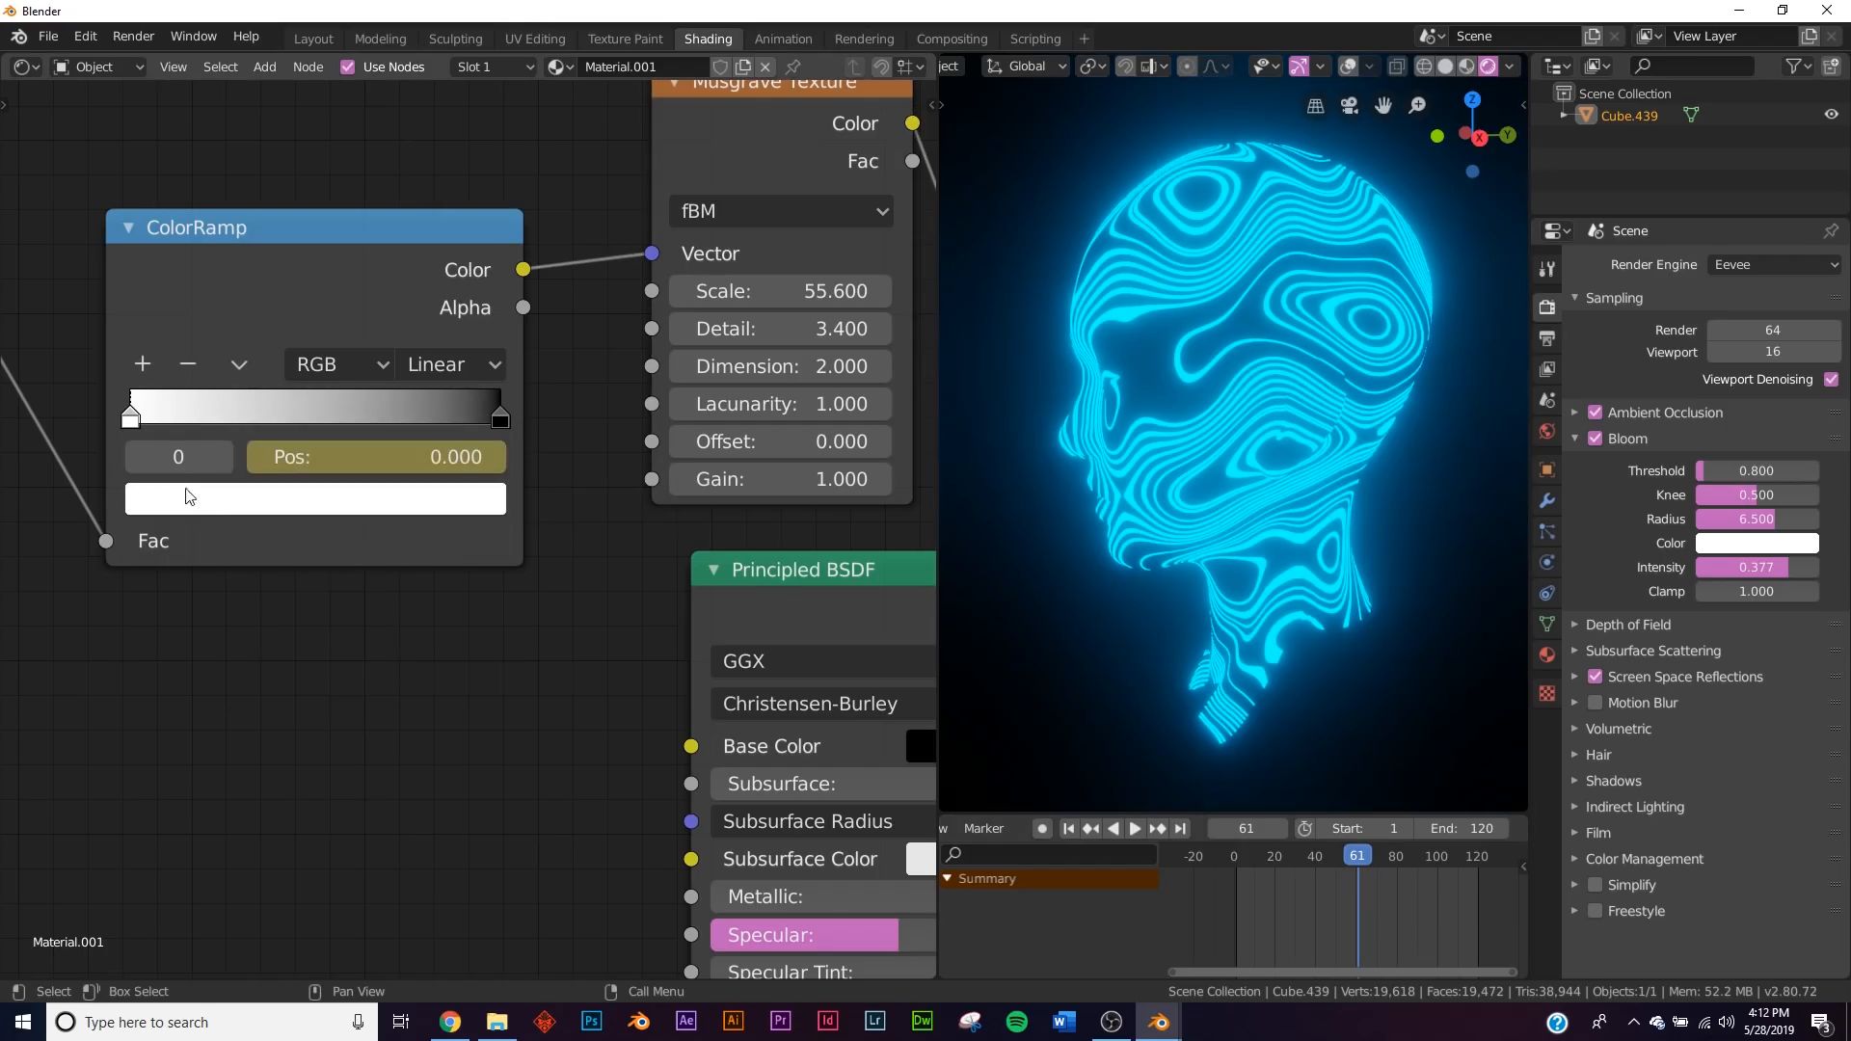
pyautogui.click(221, 457)
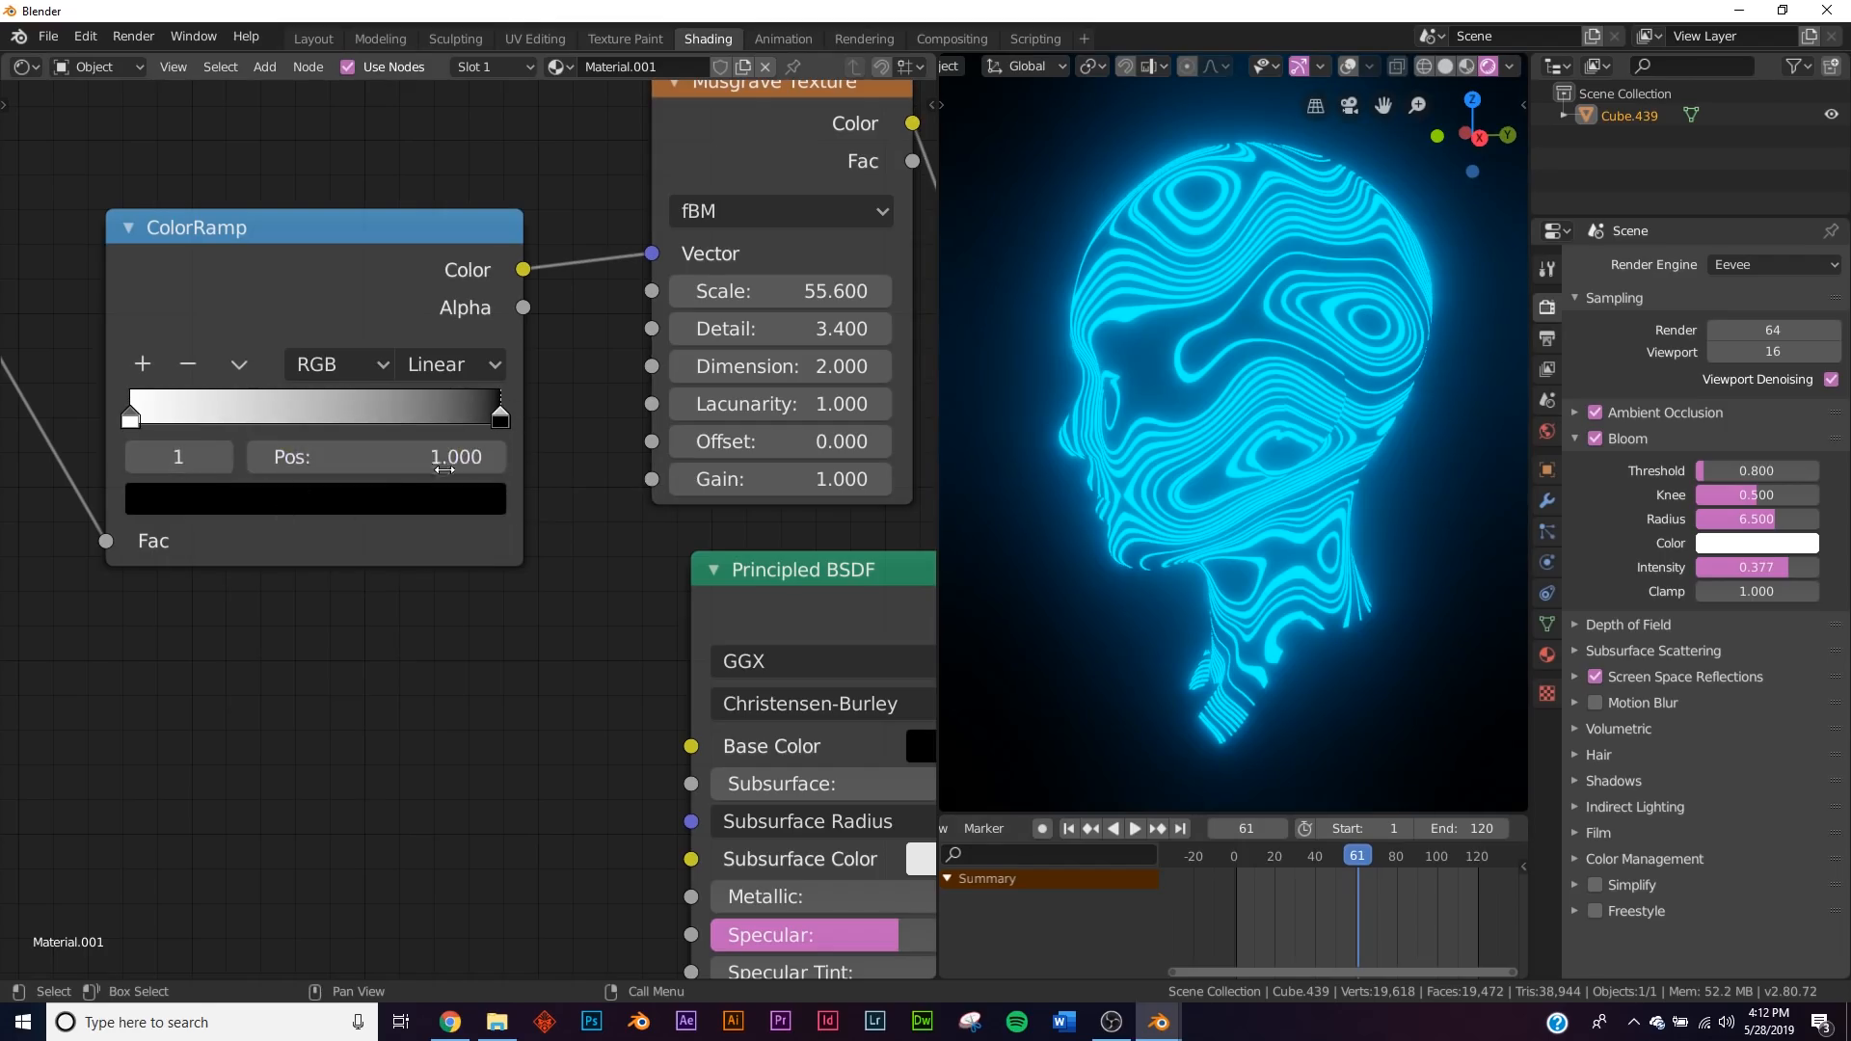
pyautogui.rightClick(443, 463)
pyautogui.click(423, 467)
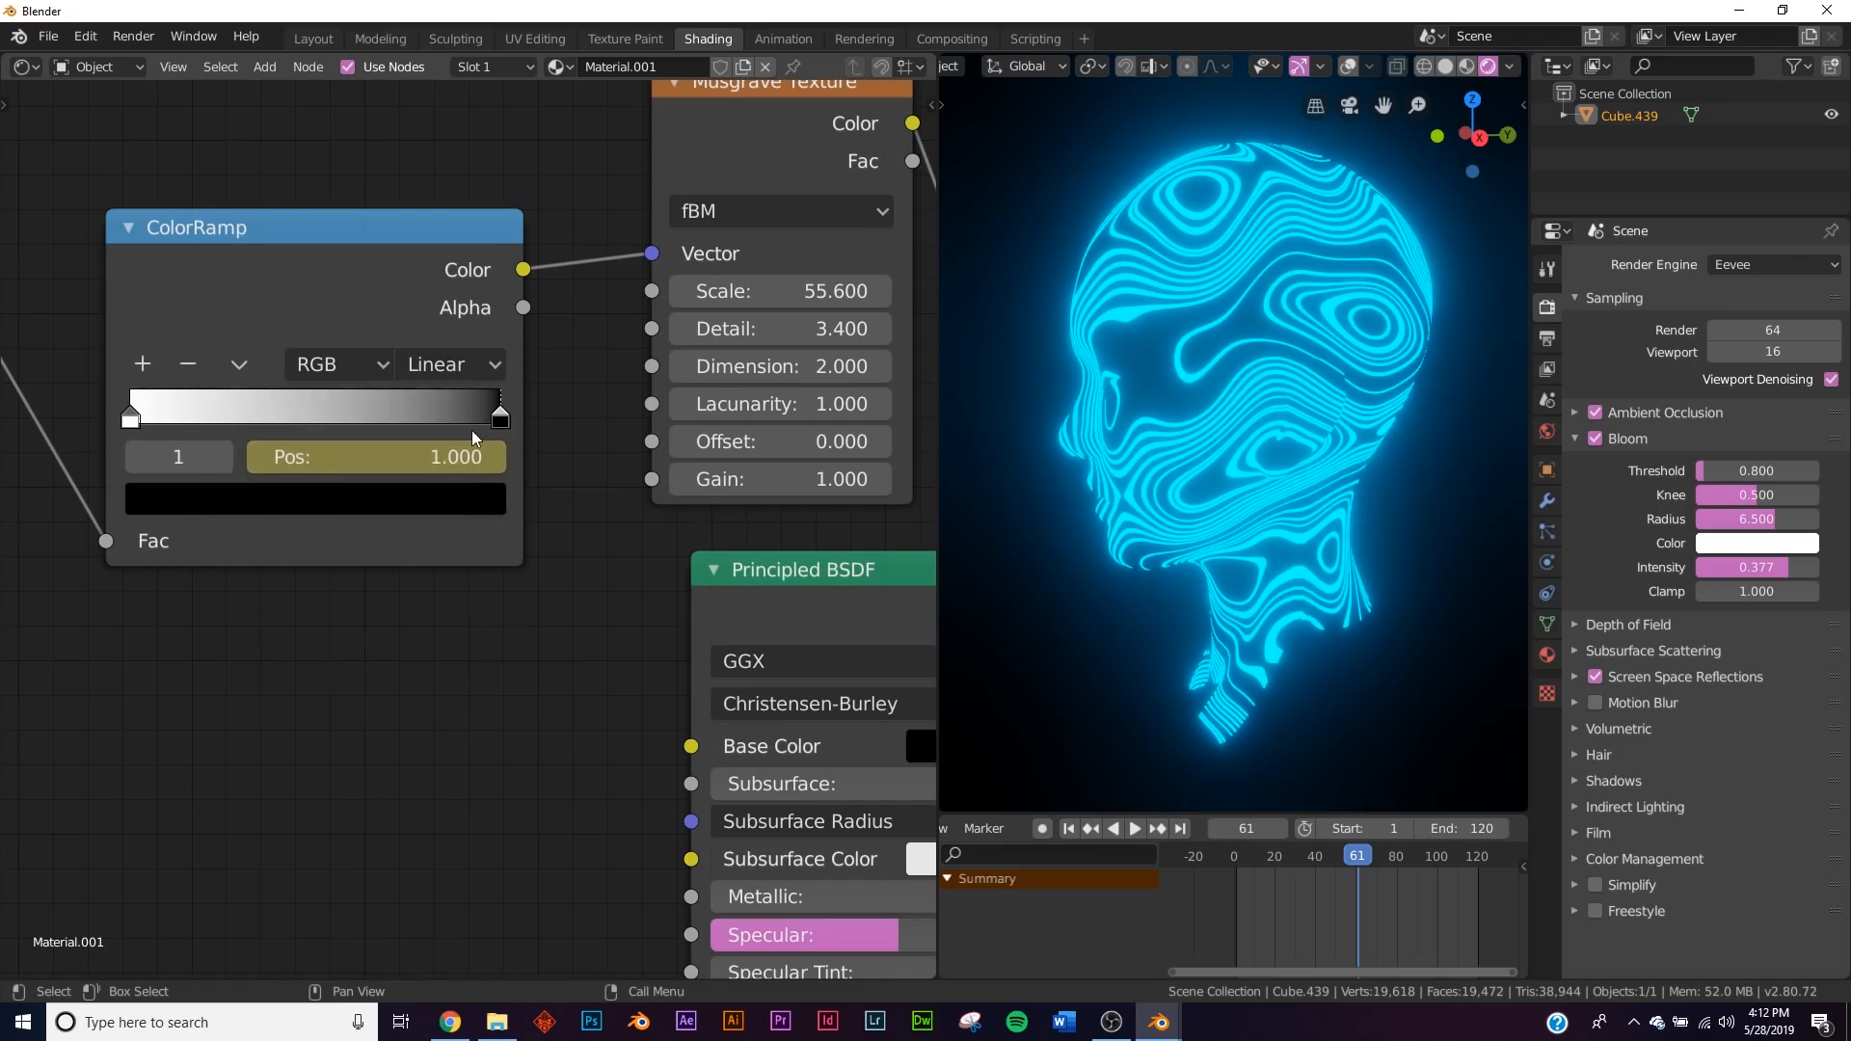
# Set the ColorRamp's black stop to position 0.240 and keyframe it at frame 120.
pyautogui.moveTo(494, 426); pyautogui.dragTo(206, 447)
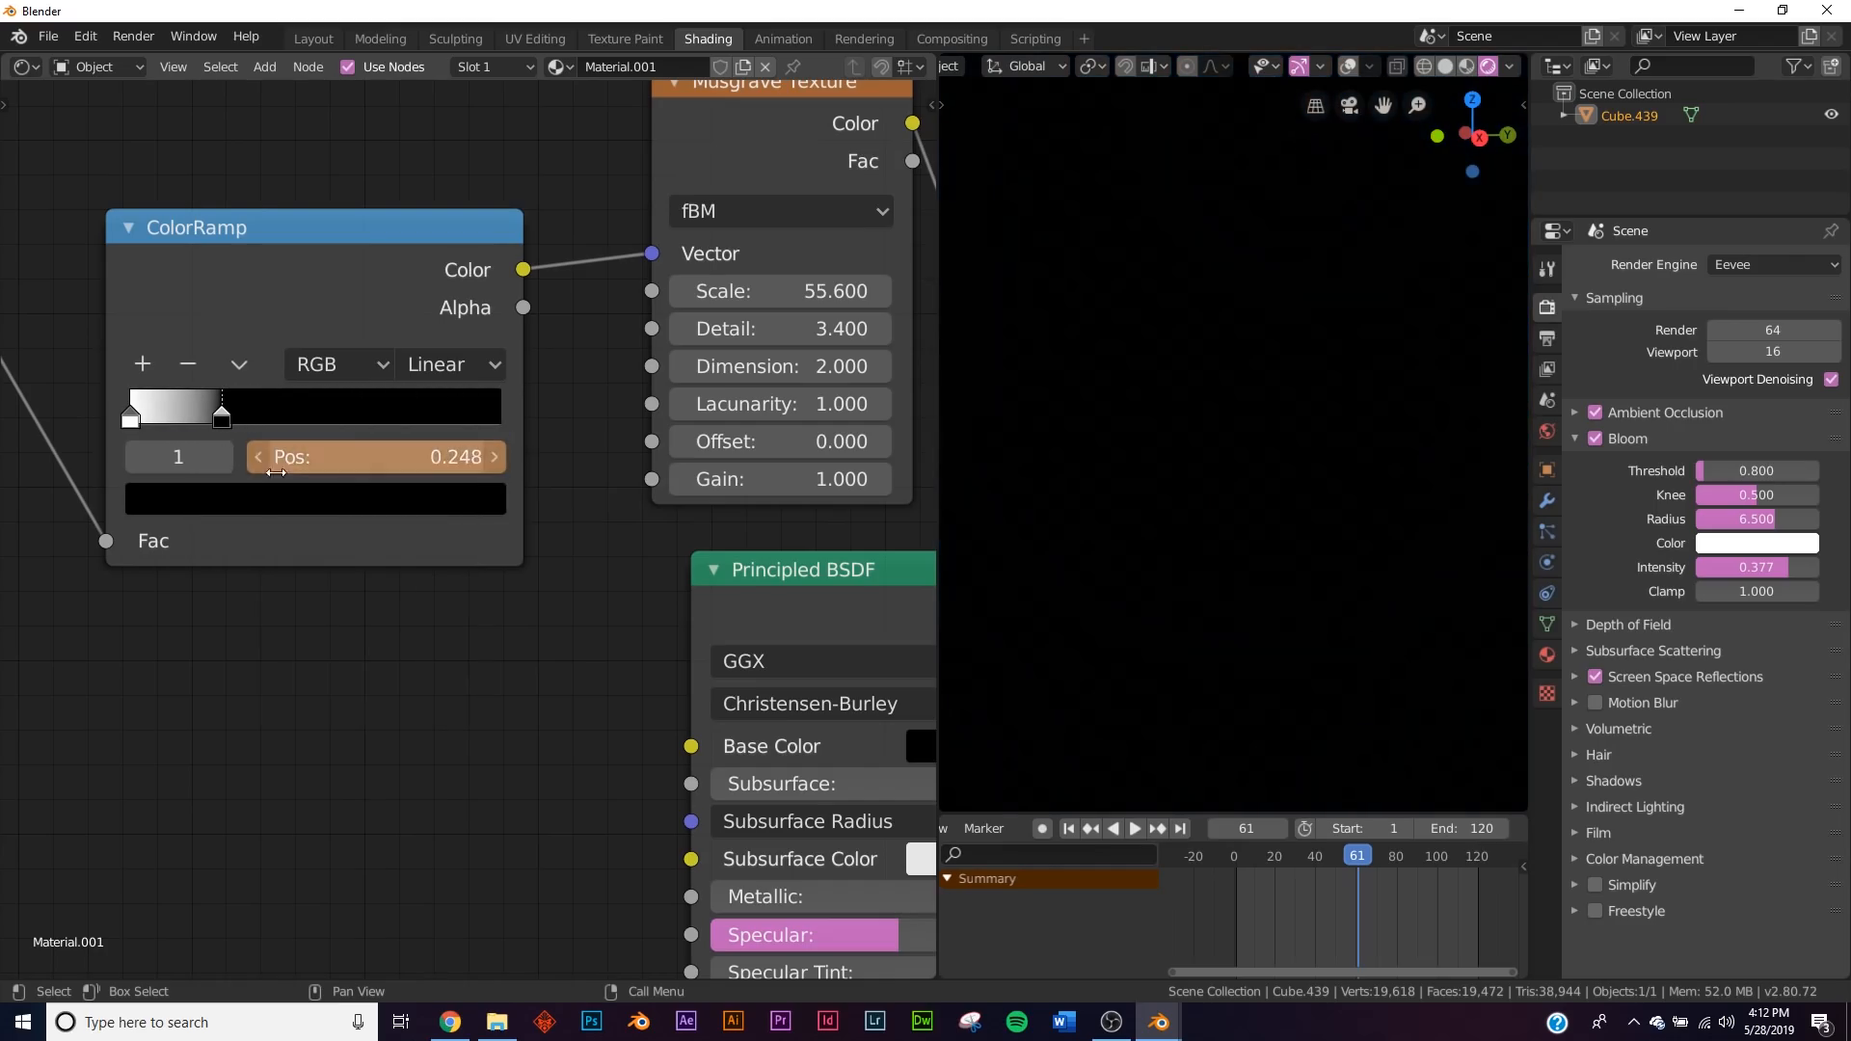
pyautogui.hotkey('shift', 'Right')
pyautogui.rightClick(310, 454)
pyautogui.click(309, 454)
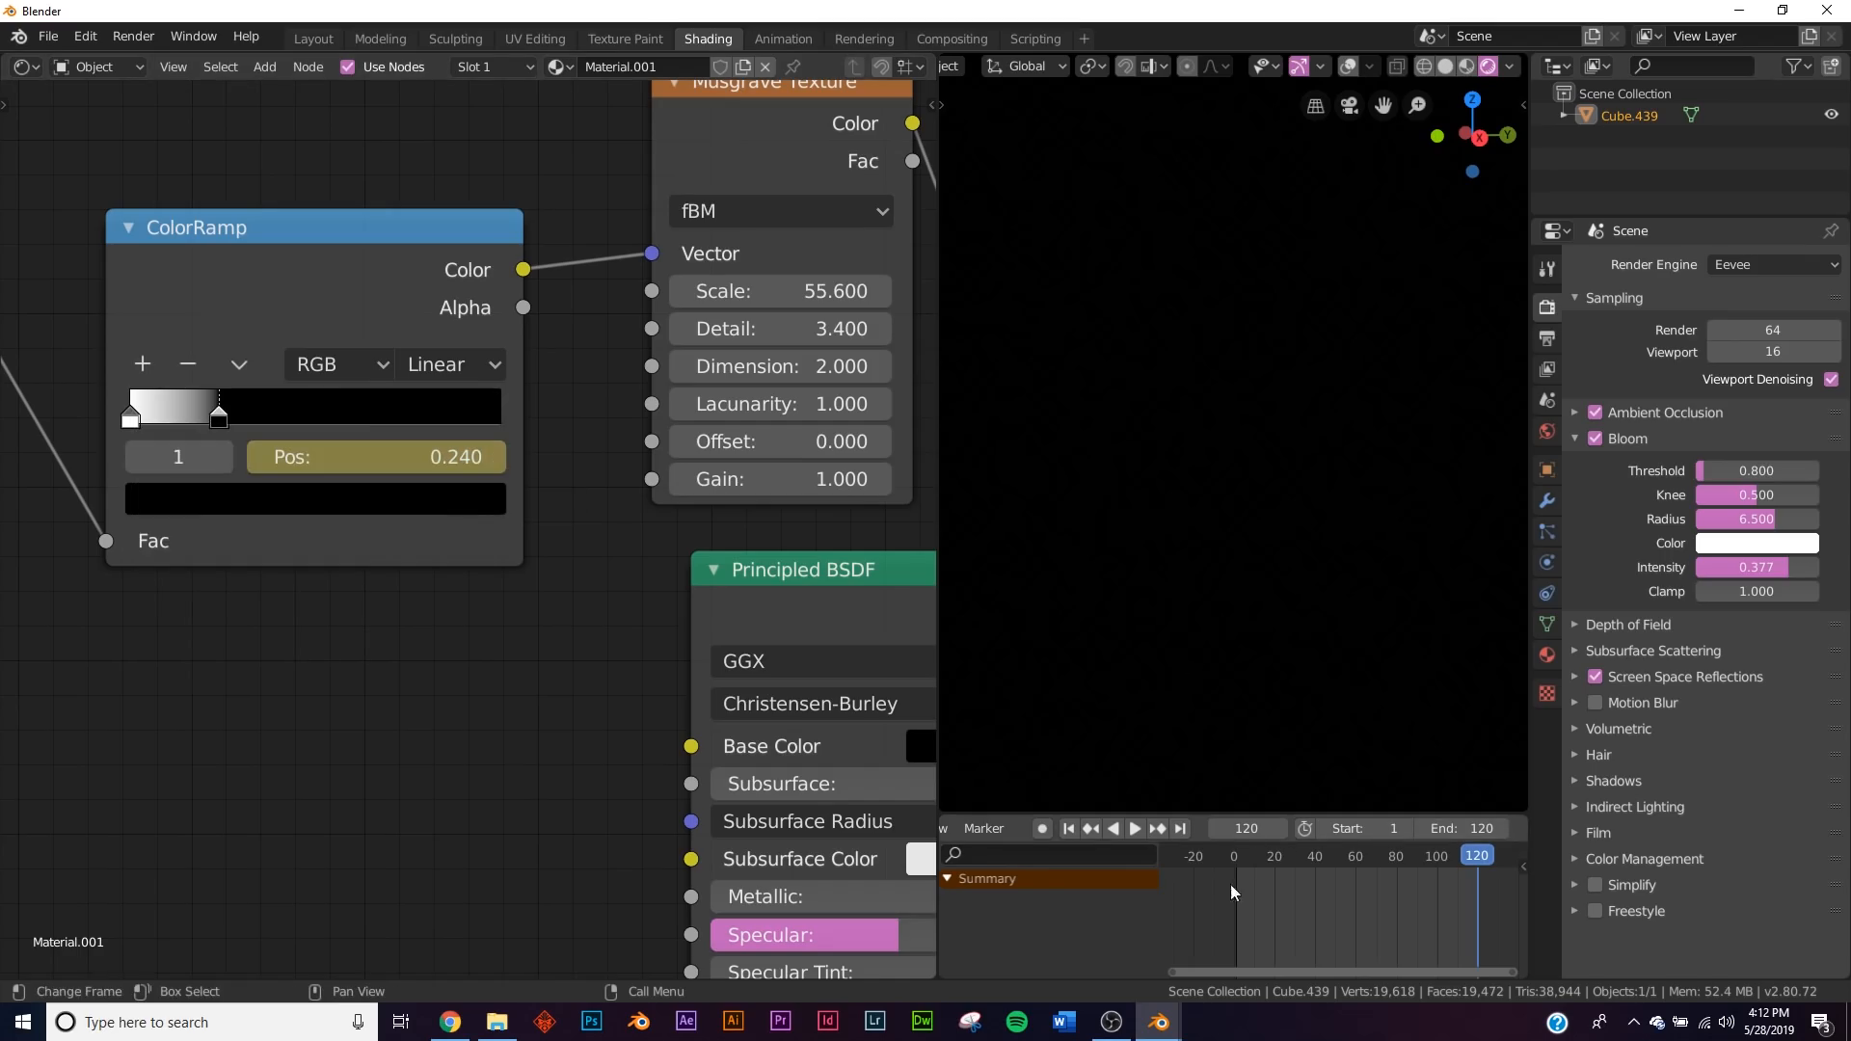
# Play back the animation to preview the moving lines, stop it, and view the head from another angle.
pyautogui.click(1132, 829)
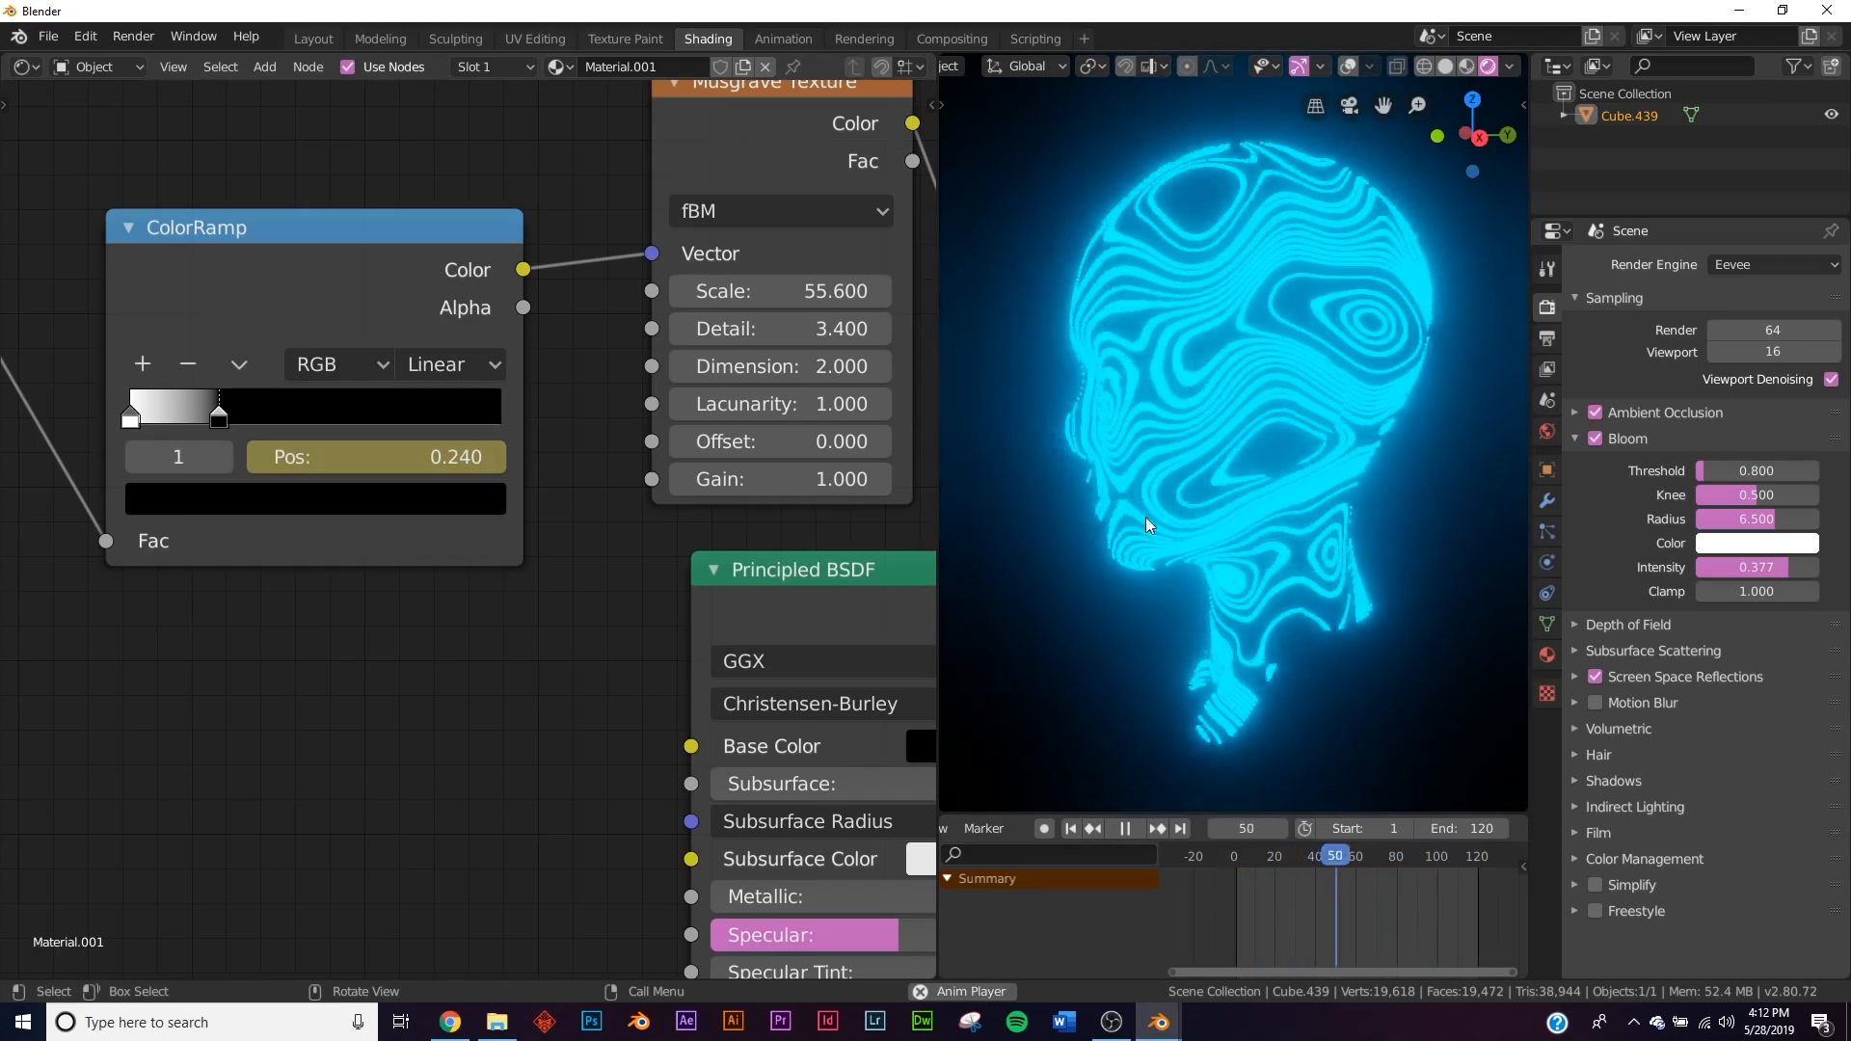
pyautogui.click(1121, 829)
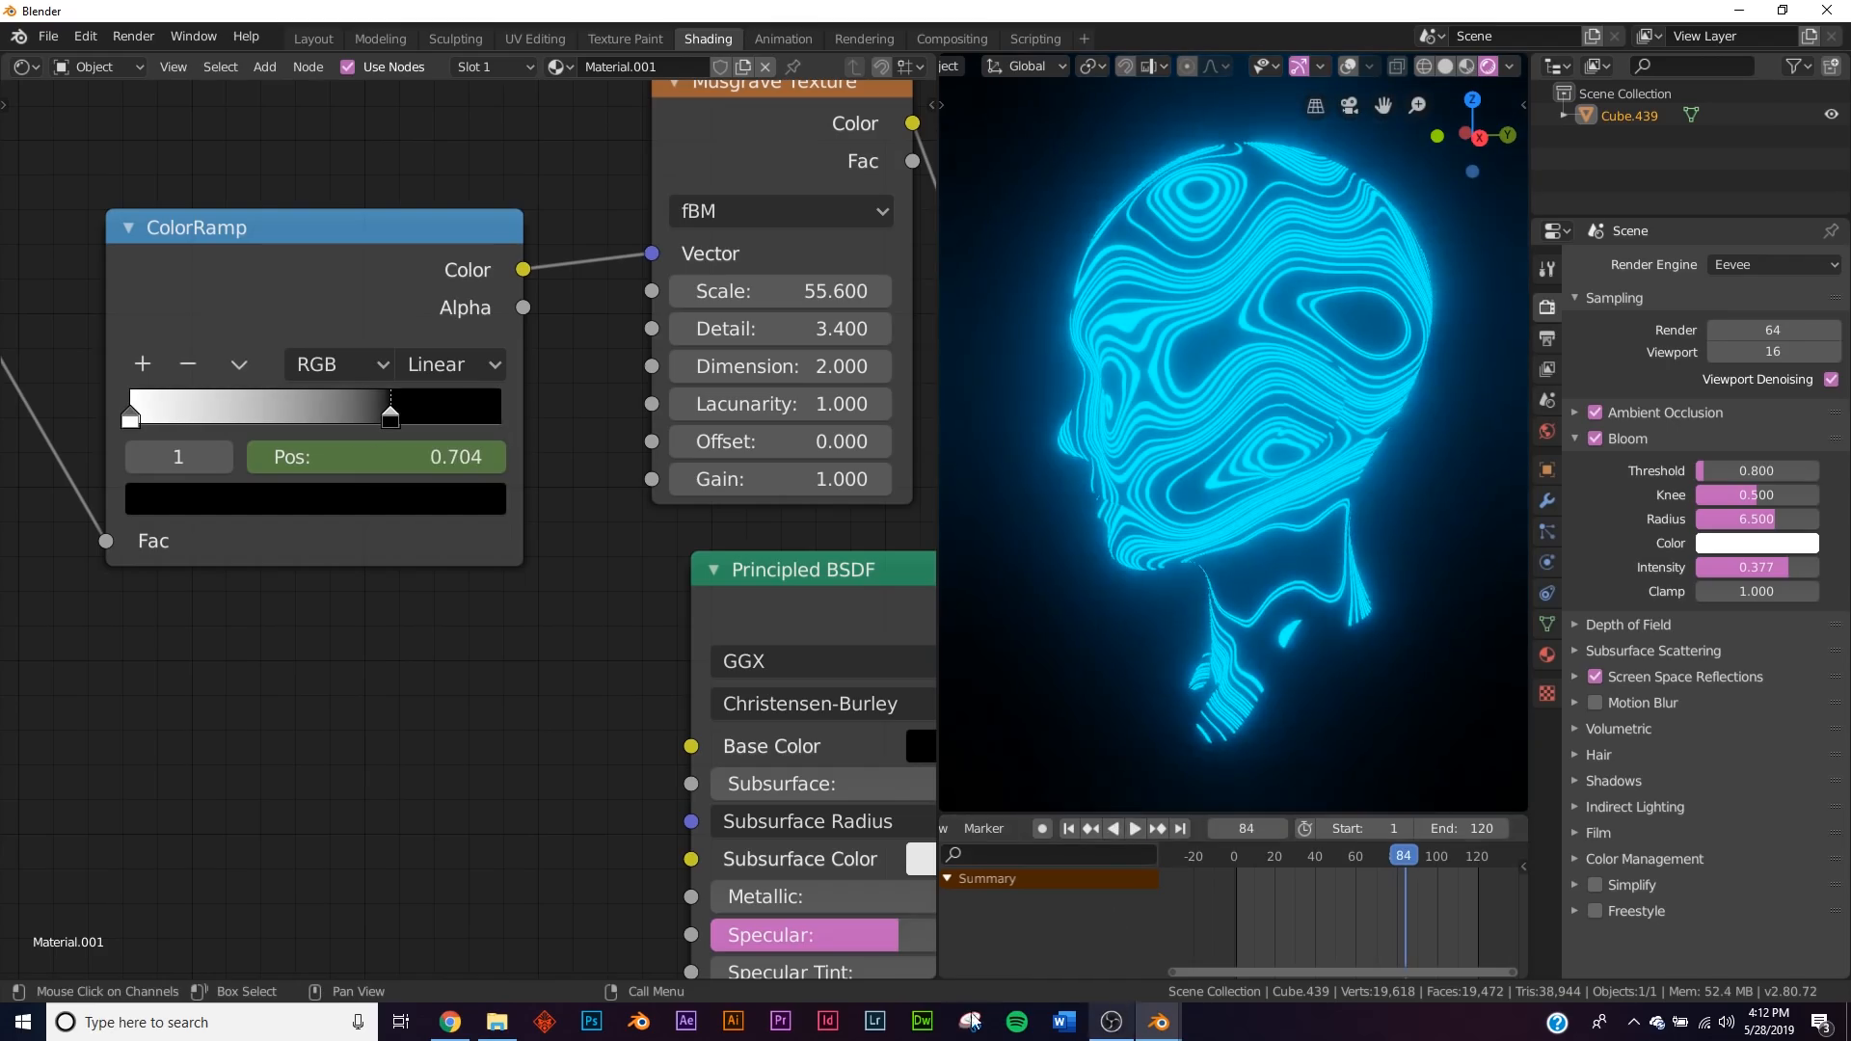
pyautogui.moveTo(1282, 366); pyautogui.dragTo(1157, 347, button='middle')
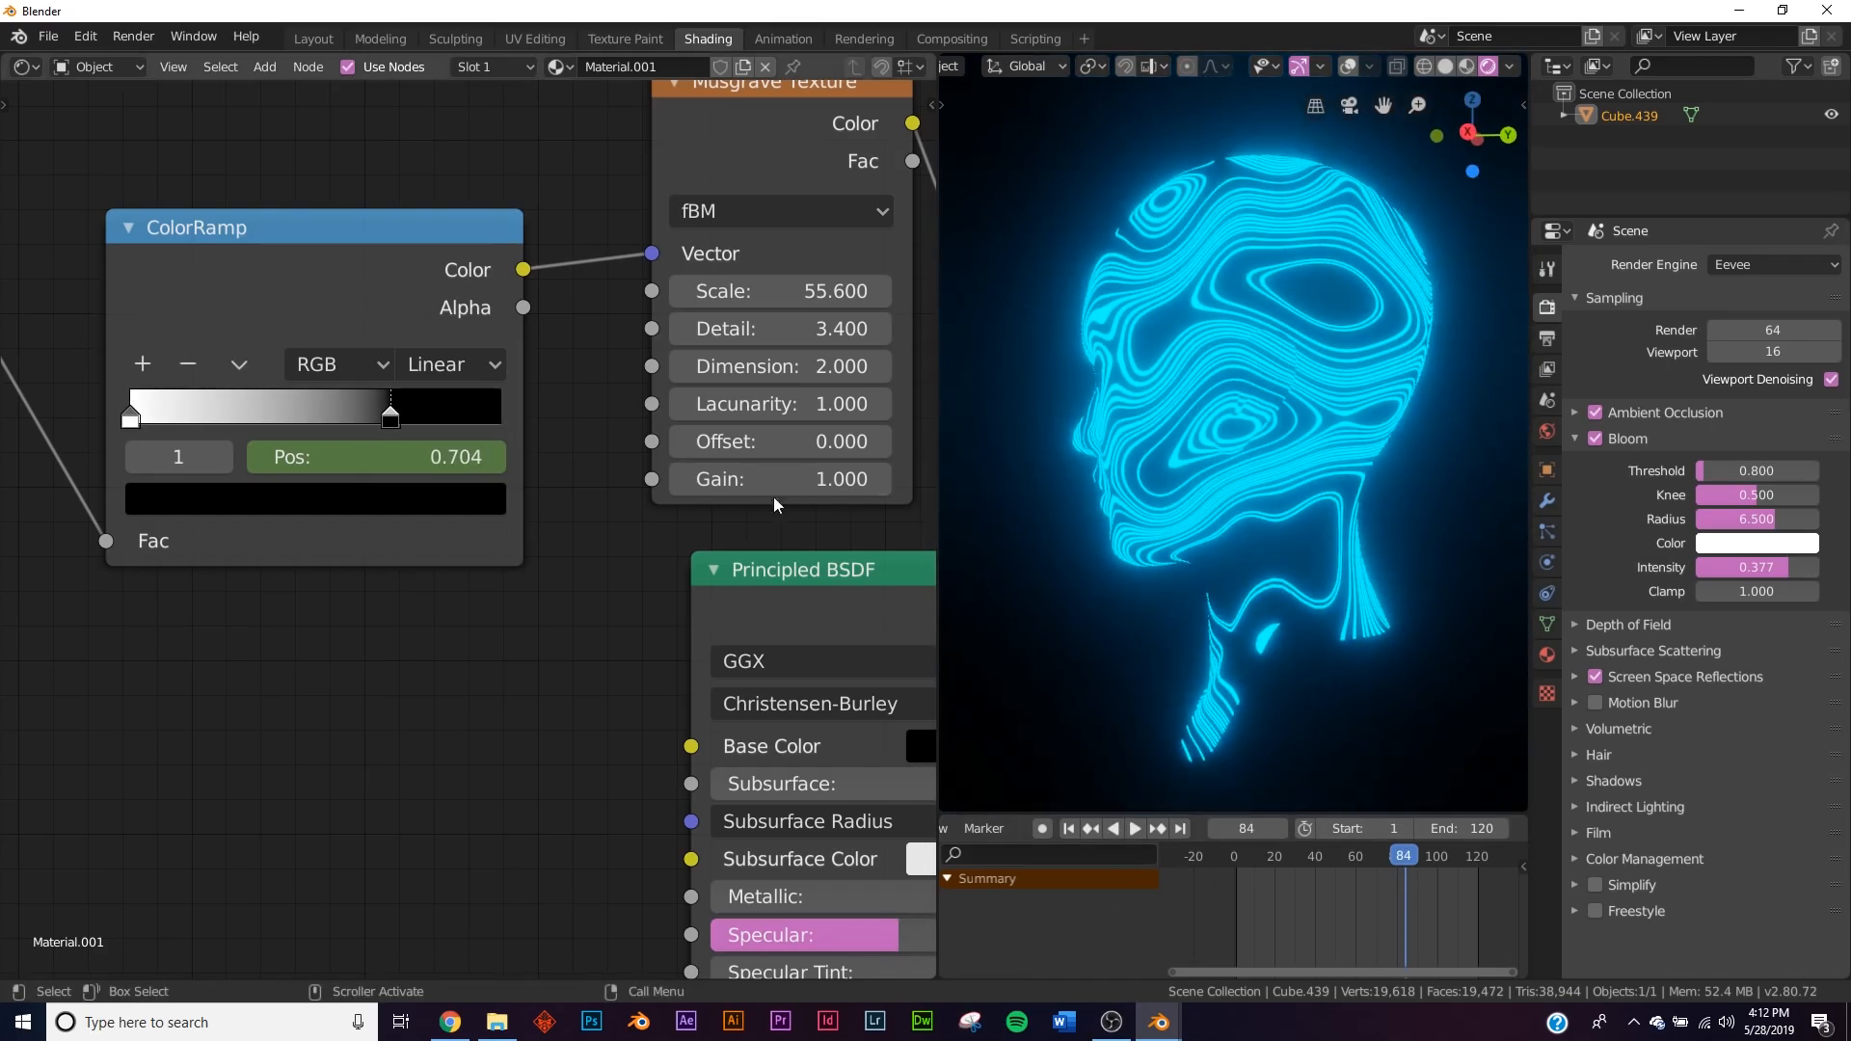
# Add a ColorRamp node beside the Emission node's Color input.
pyautogui.scroll(-2, 372, 482)
pyautogui.scroll(-2, 372, 482)
pyautogui.moveTo(466, 598); pyautogui.dragTo(644, 356, button='middle')
pyautogui.scroll(1, 424, 559)
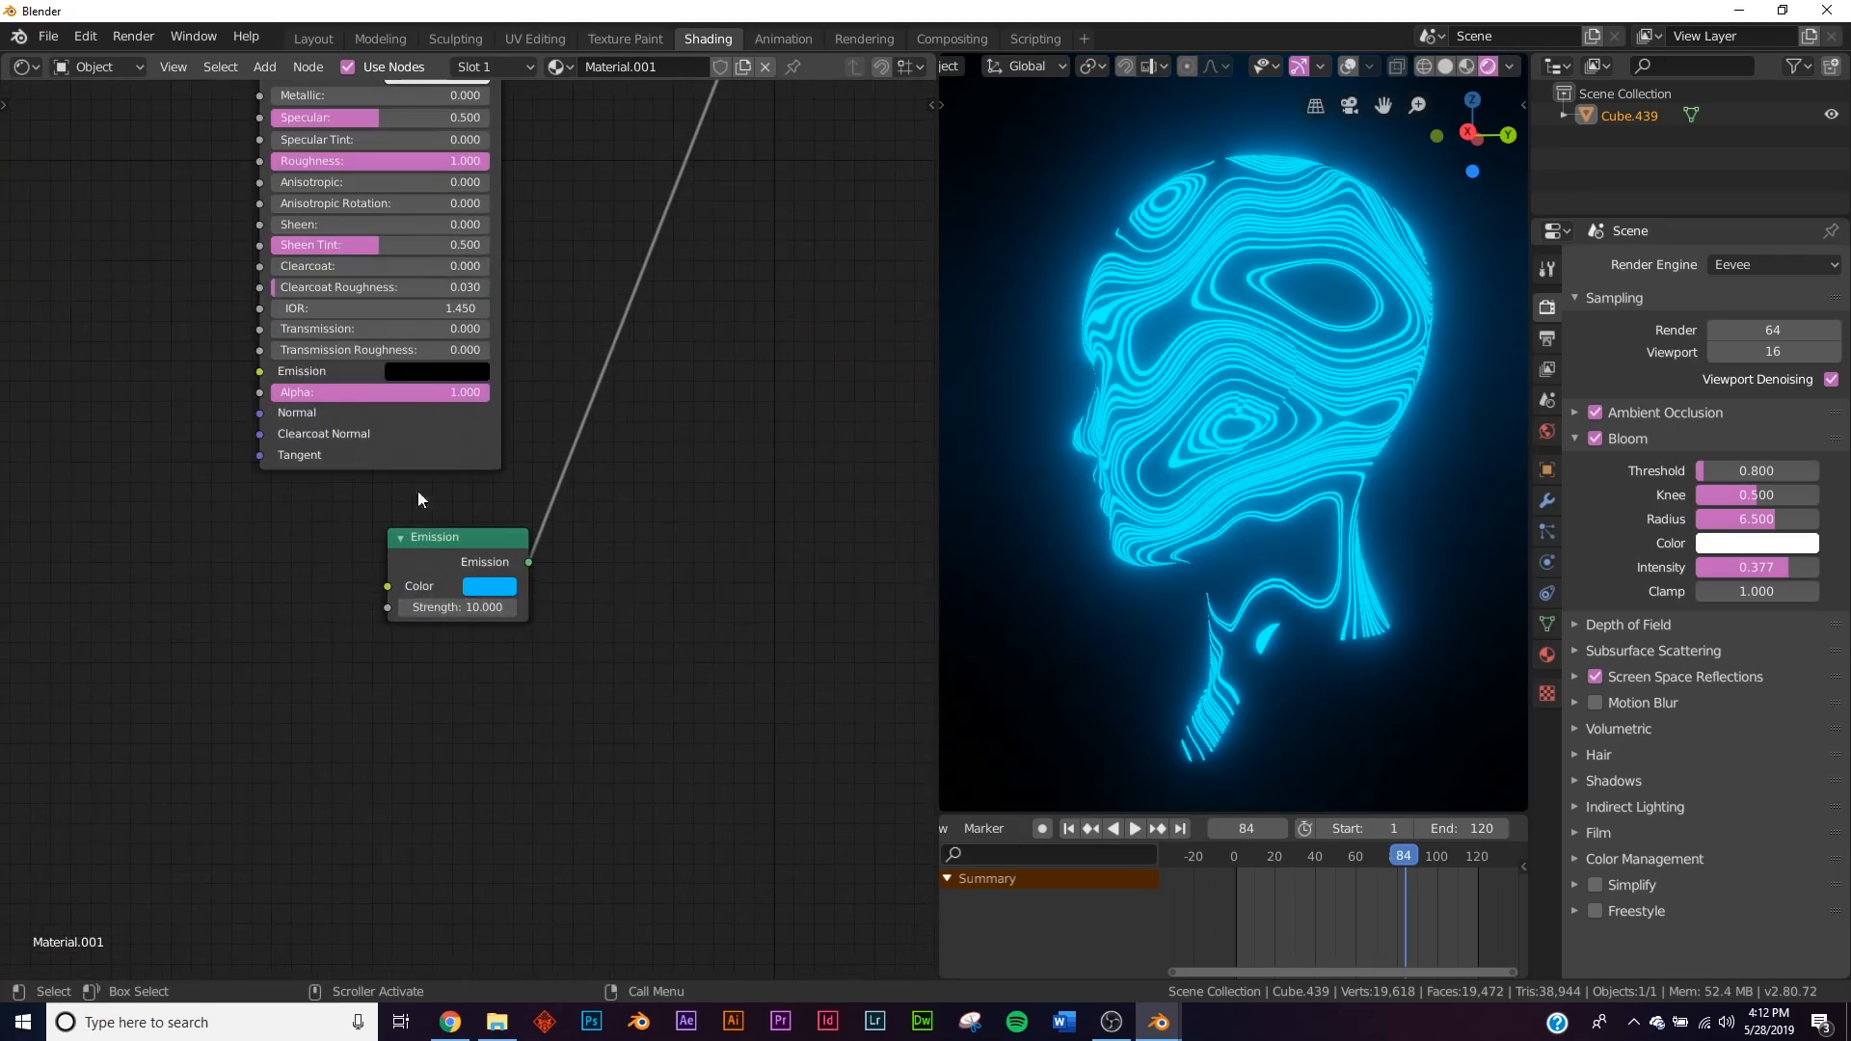
pyautogui.scroll(-4, 393, 571)
pyautogui.scroll(5, 509, 639)
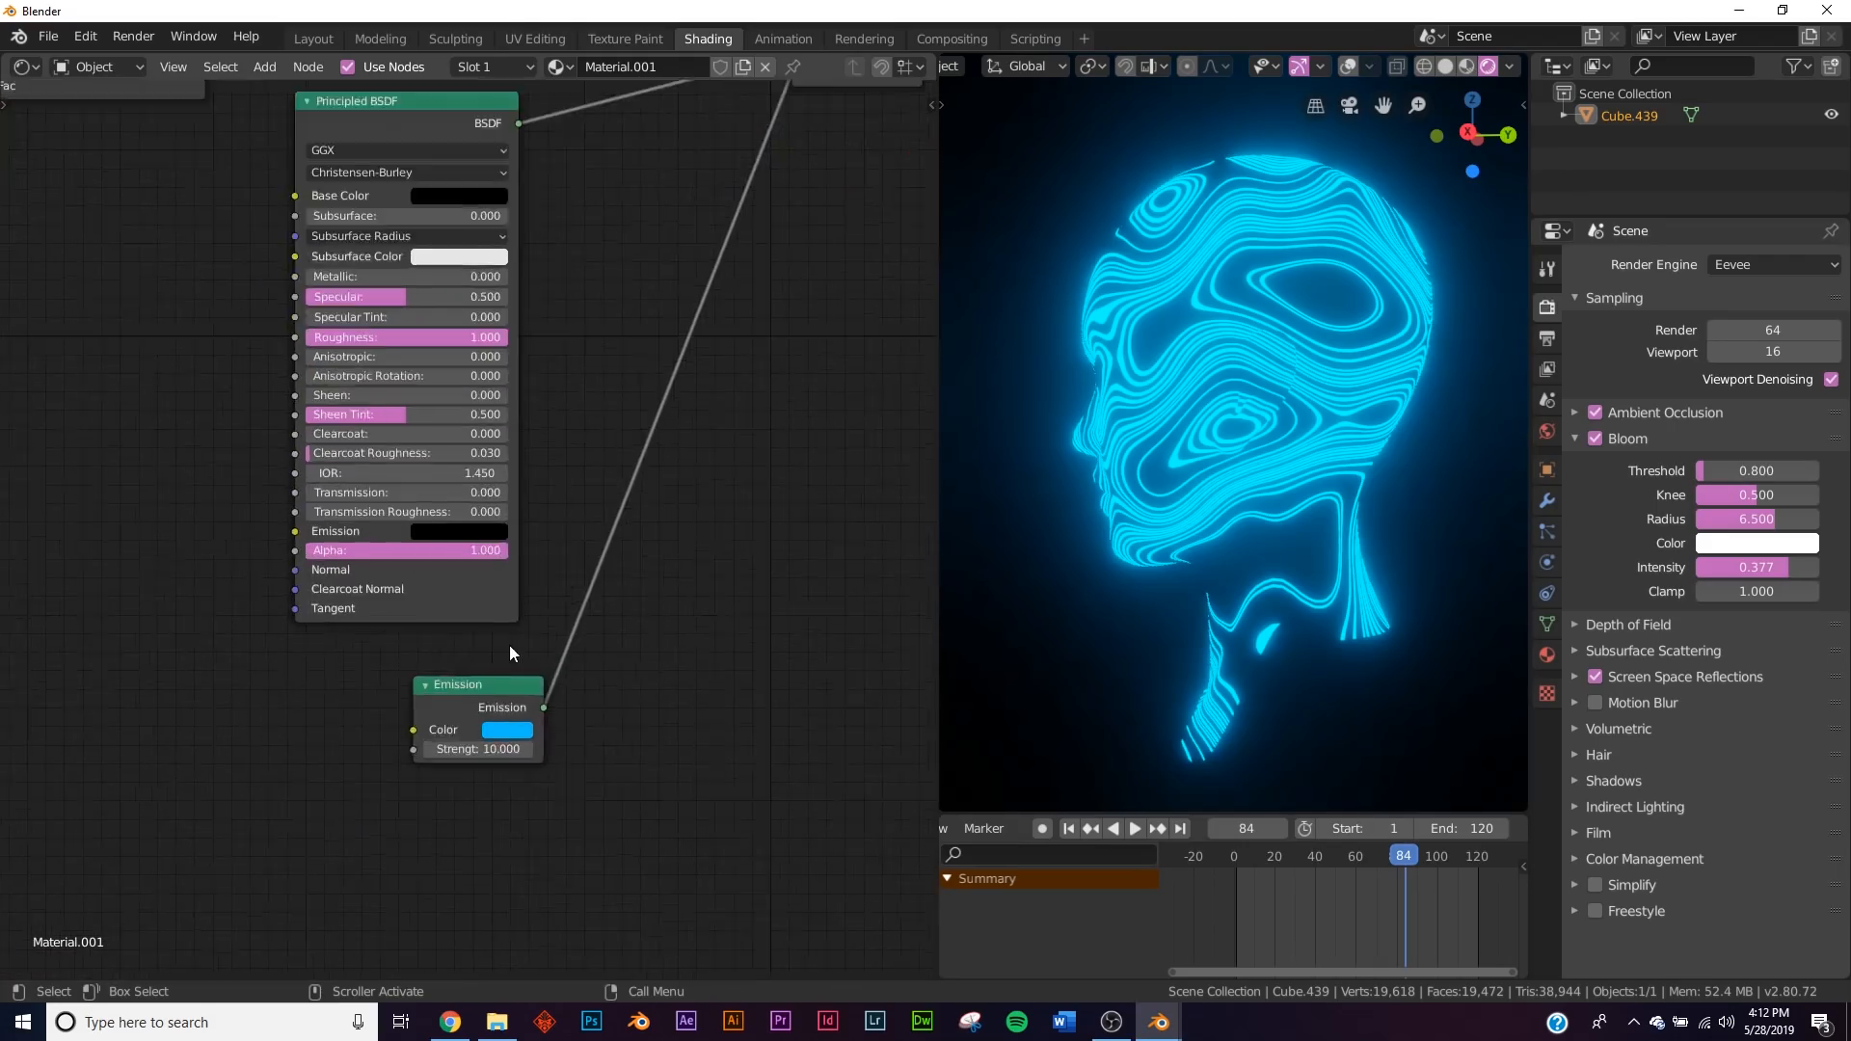
pyautogui.hotkey('shift', 'a')
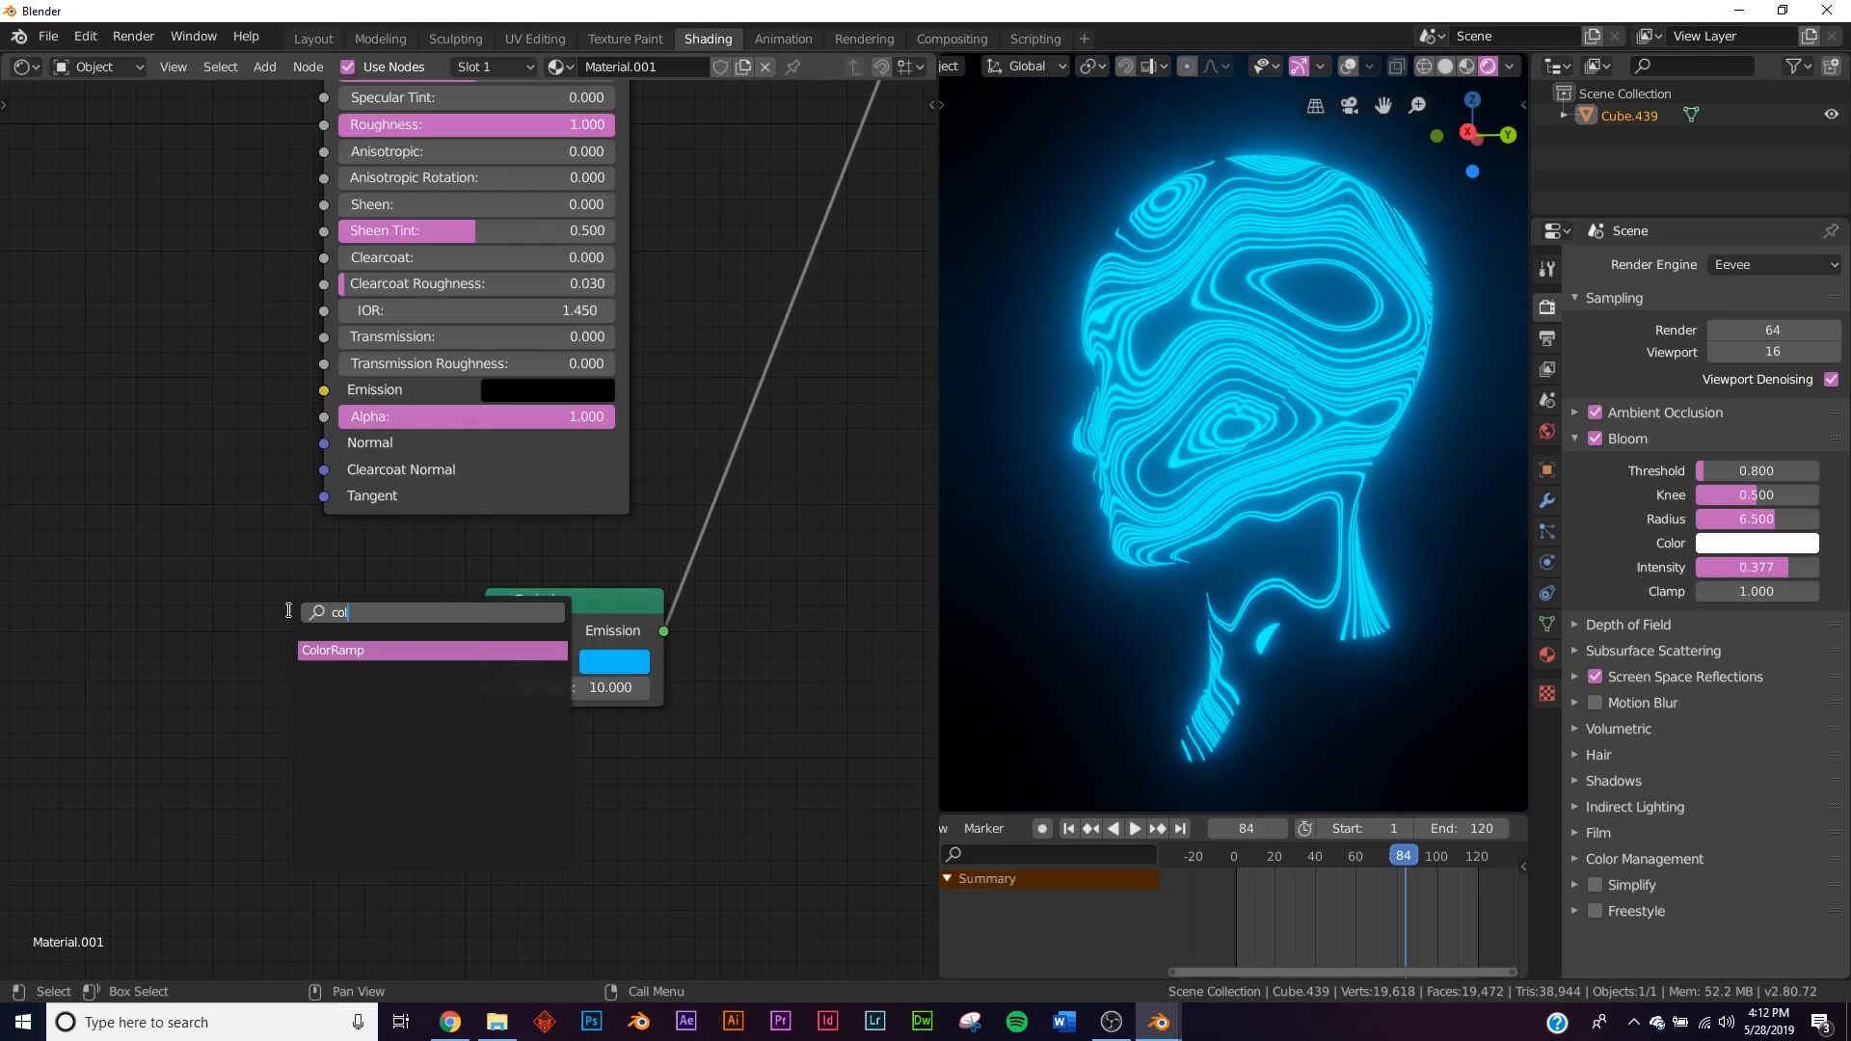
pyautogui.press('Return')
pyautogui.click(93, 586)
# Colour the new ColorRamp's first stop pink and its last stop blue, and connect its Color output to the Emission Color.
pyautogui.scroll(3, 193, 632)
pyautogui.moveTo(205, 648); pyautogui.dragTo(370, 457, button='middle')
pyautogui.click(224, 687)
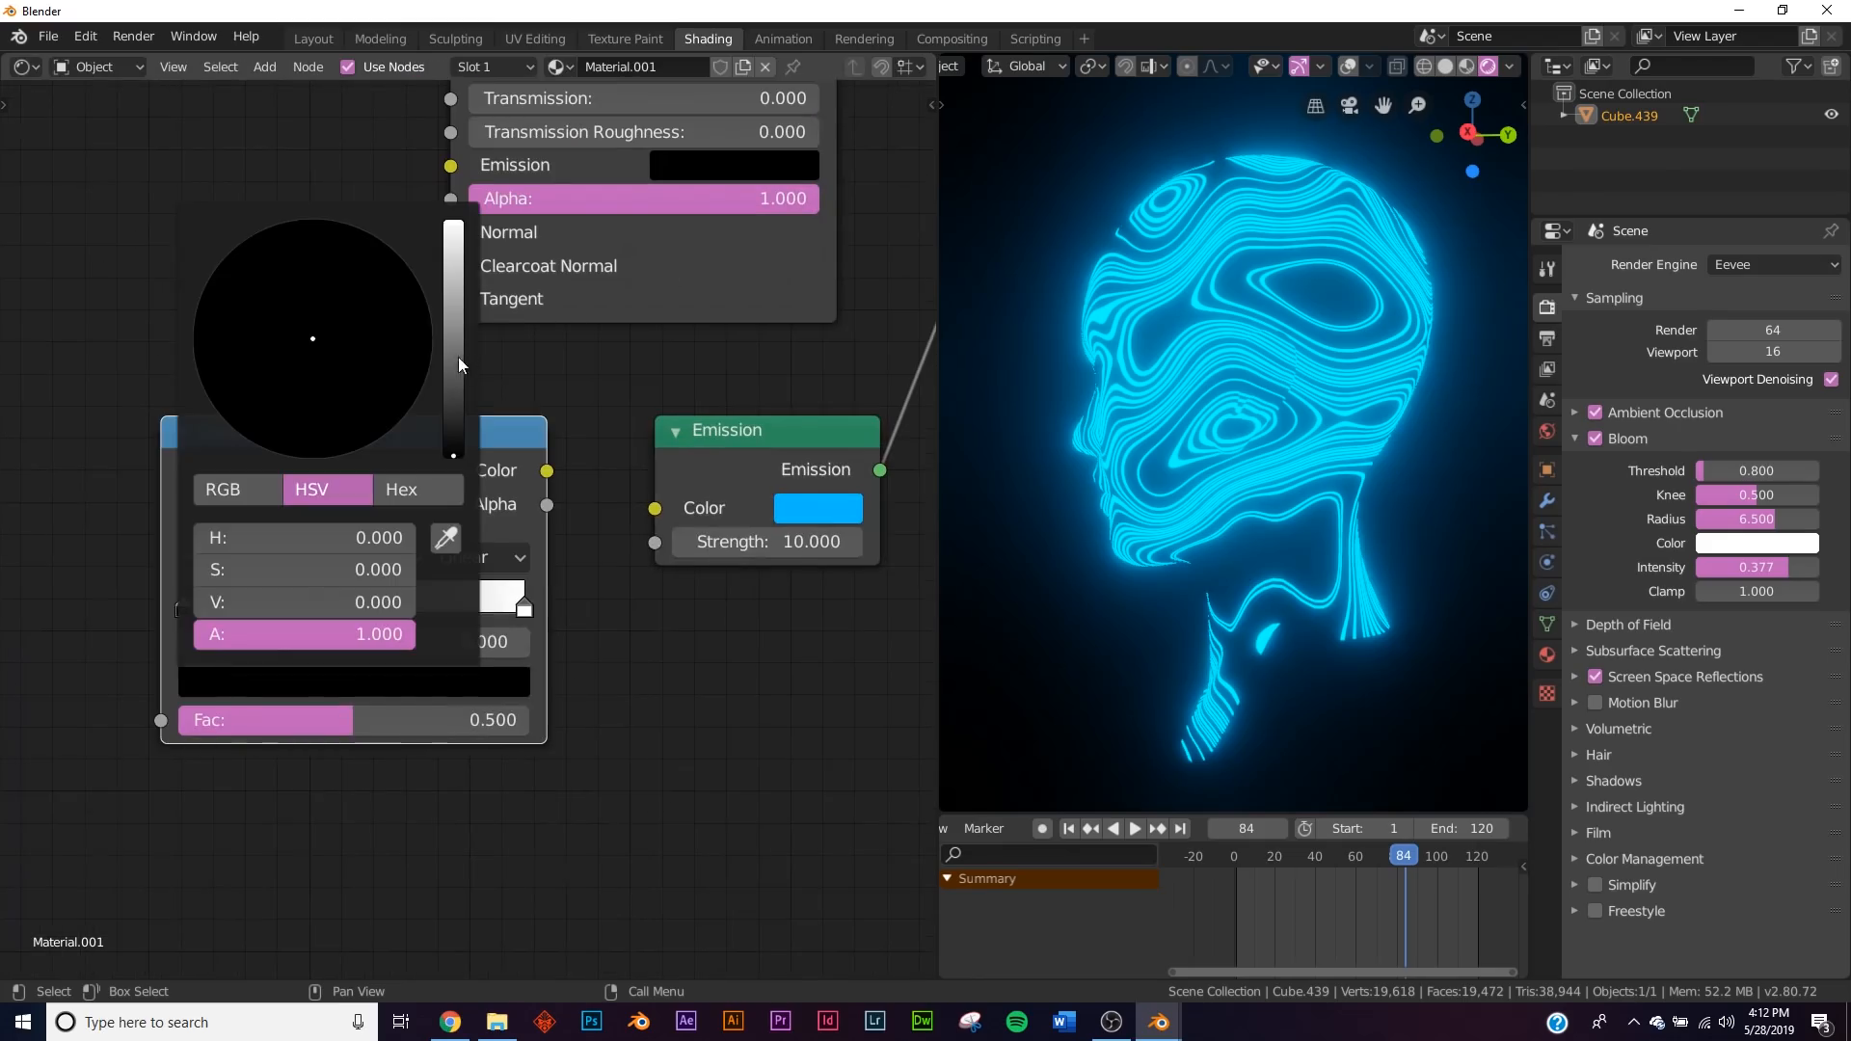
pyautogui.moveTo(457, 358); pyautogui.dragTo(451, 214)
pyautogui.click(389, 394)
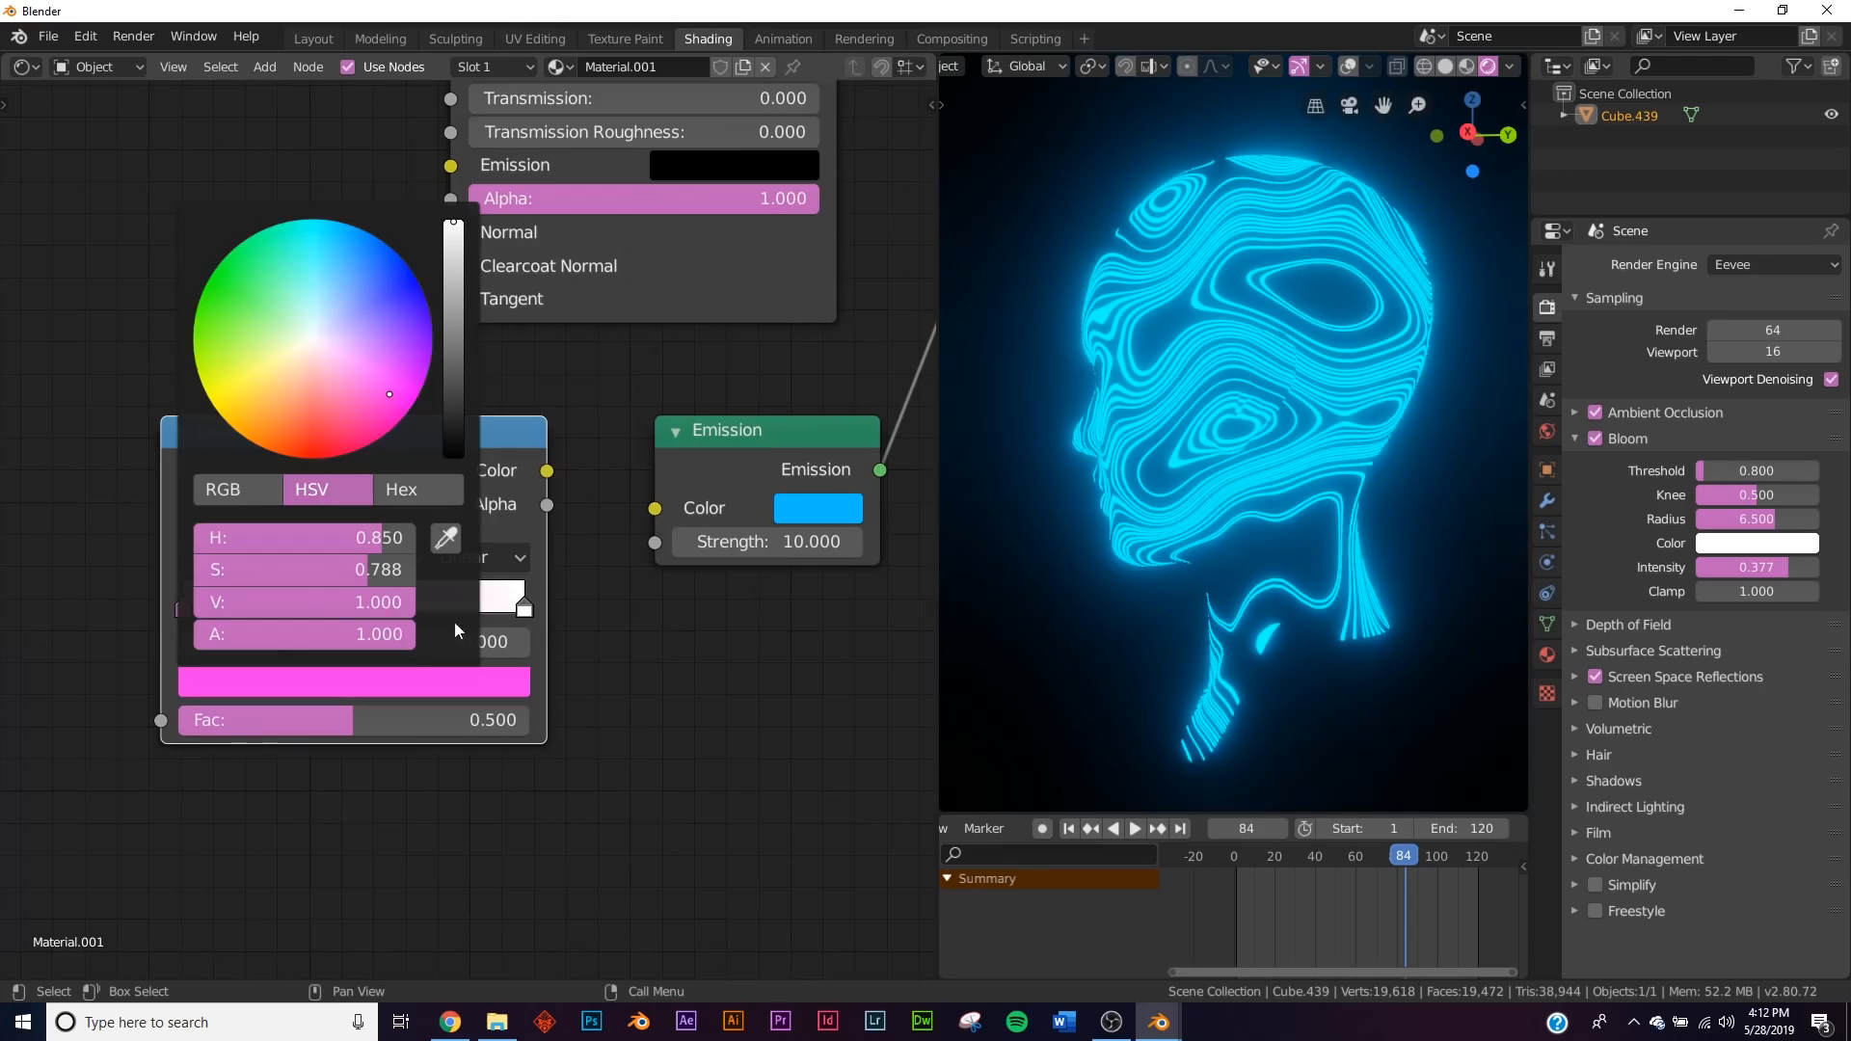
pyautogui.click(508, 691)
pyautogui.click(403, 338)
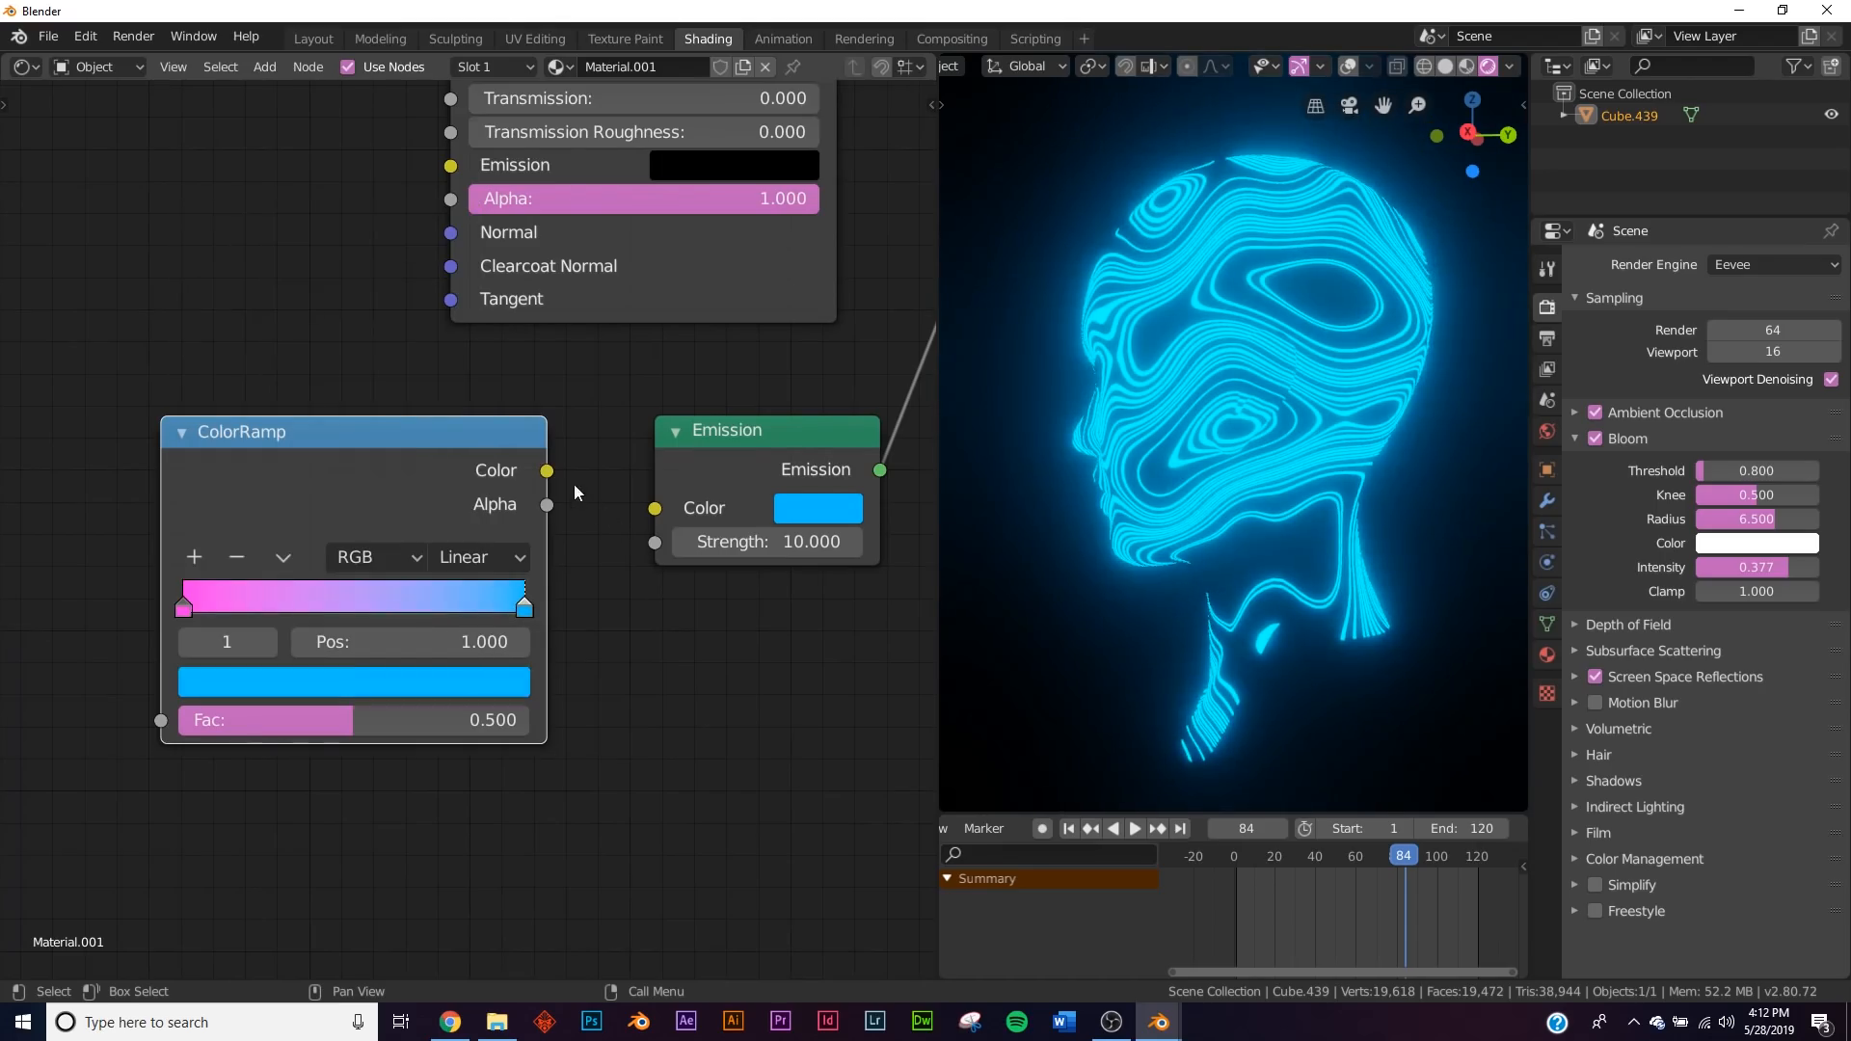
pyautogui.moveTo(645, 519); pyautogui.dragTo(655, 509)
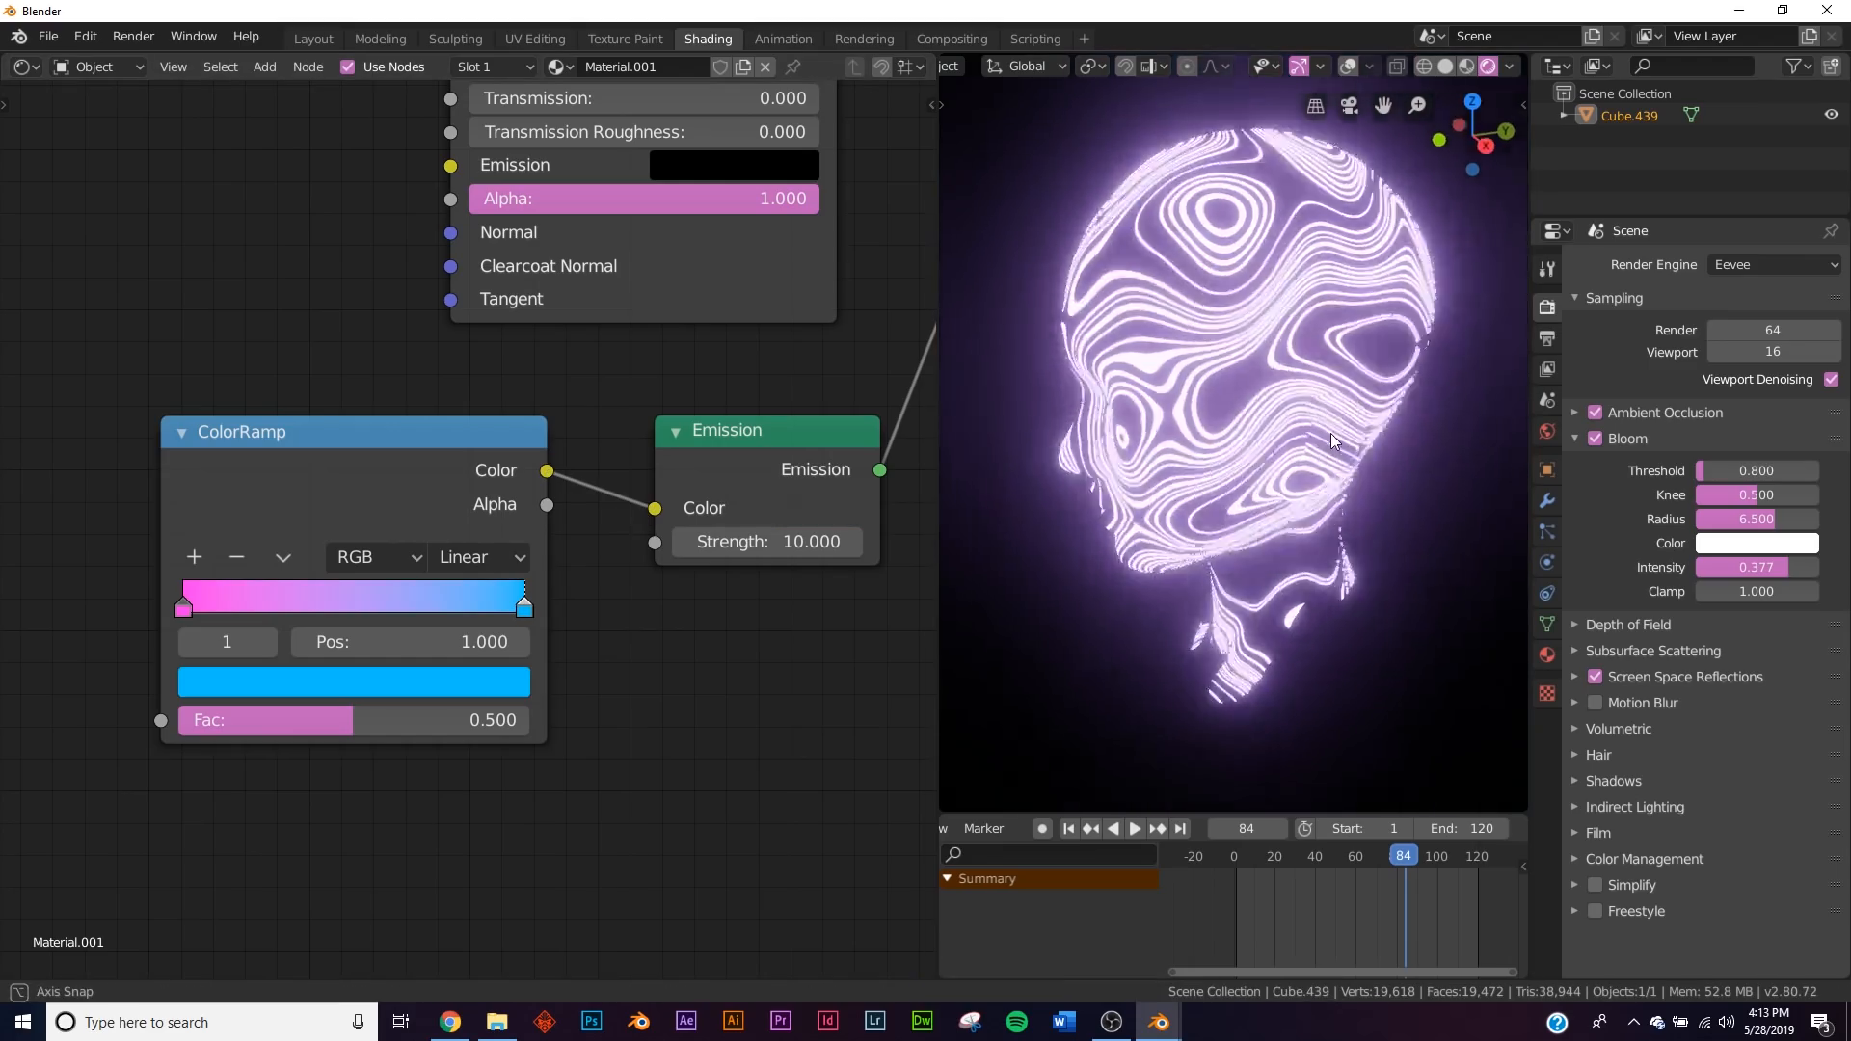
# Connect the Musgrave Texture's Color output to the Fac input of the pink-blue ColorRamp.
pyautogui.moveTo(640, 429); pyautogui.dragTo(802, 517, button='middle')
pyautogui.scroll(-10, 470, 518)
pyautogui.moveTo(462, 323); pyautogui.dragTo(483, 634, button='middle')
pyautogui.scroll(1, 150, 271)
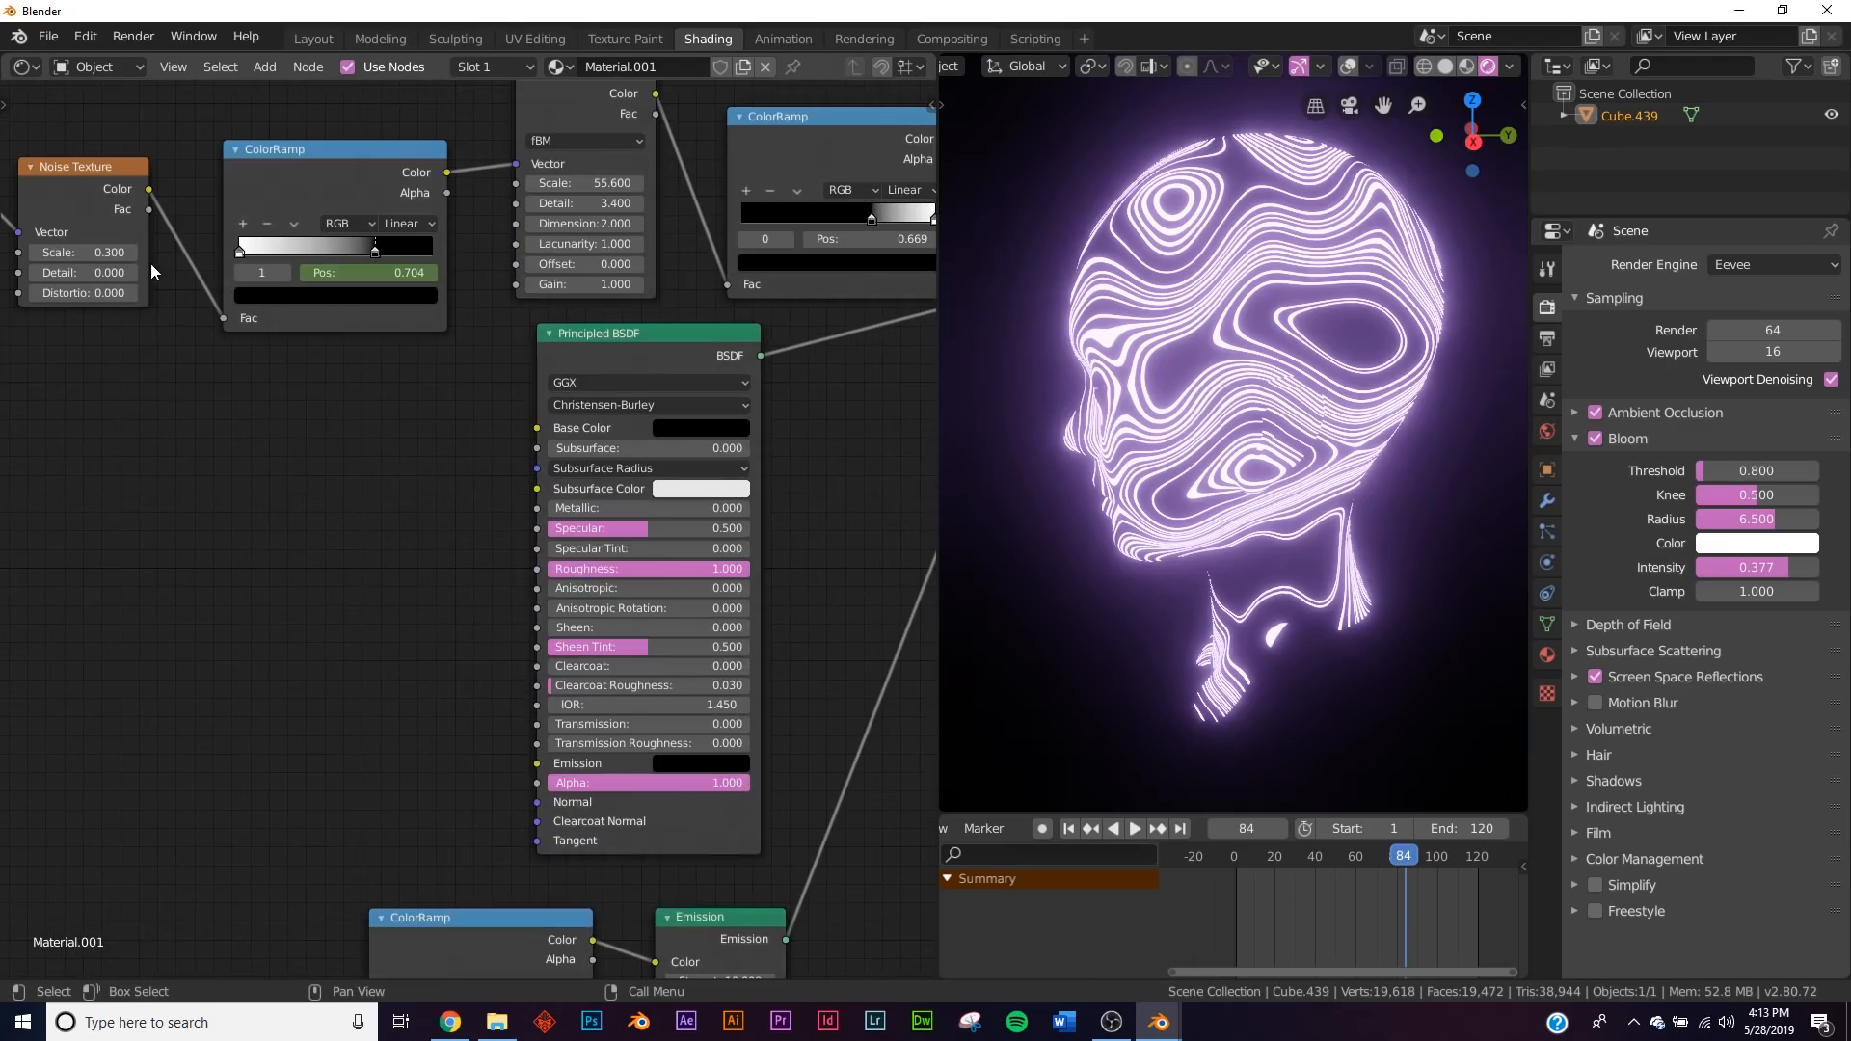
pyautogui.moveTo(601, 160)
pyautogui.mouseDown(button='middle')
pyautogui.moveTo(483, 238)
pyautogui.moveTo(614, 139)
pyautogui.mouseUp(button='middle')
pyautogui.scroll(-1, 614, 139)
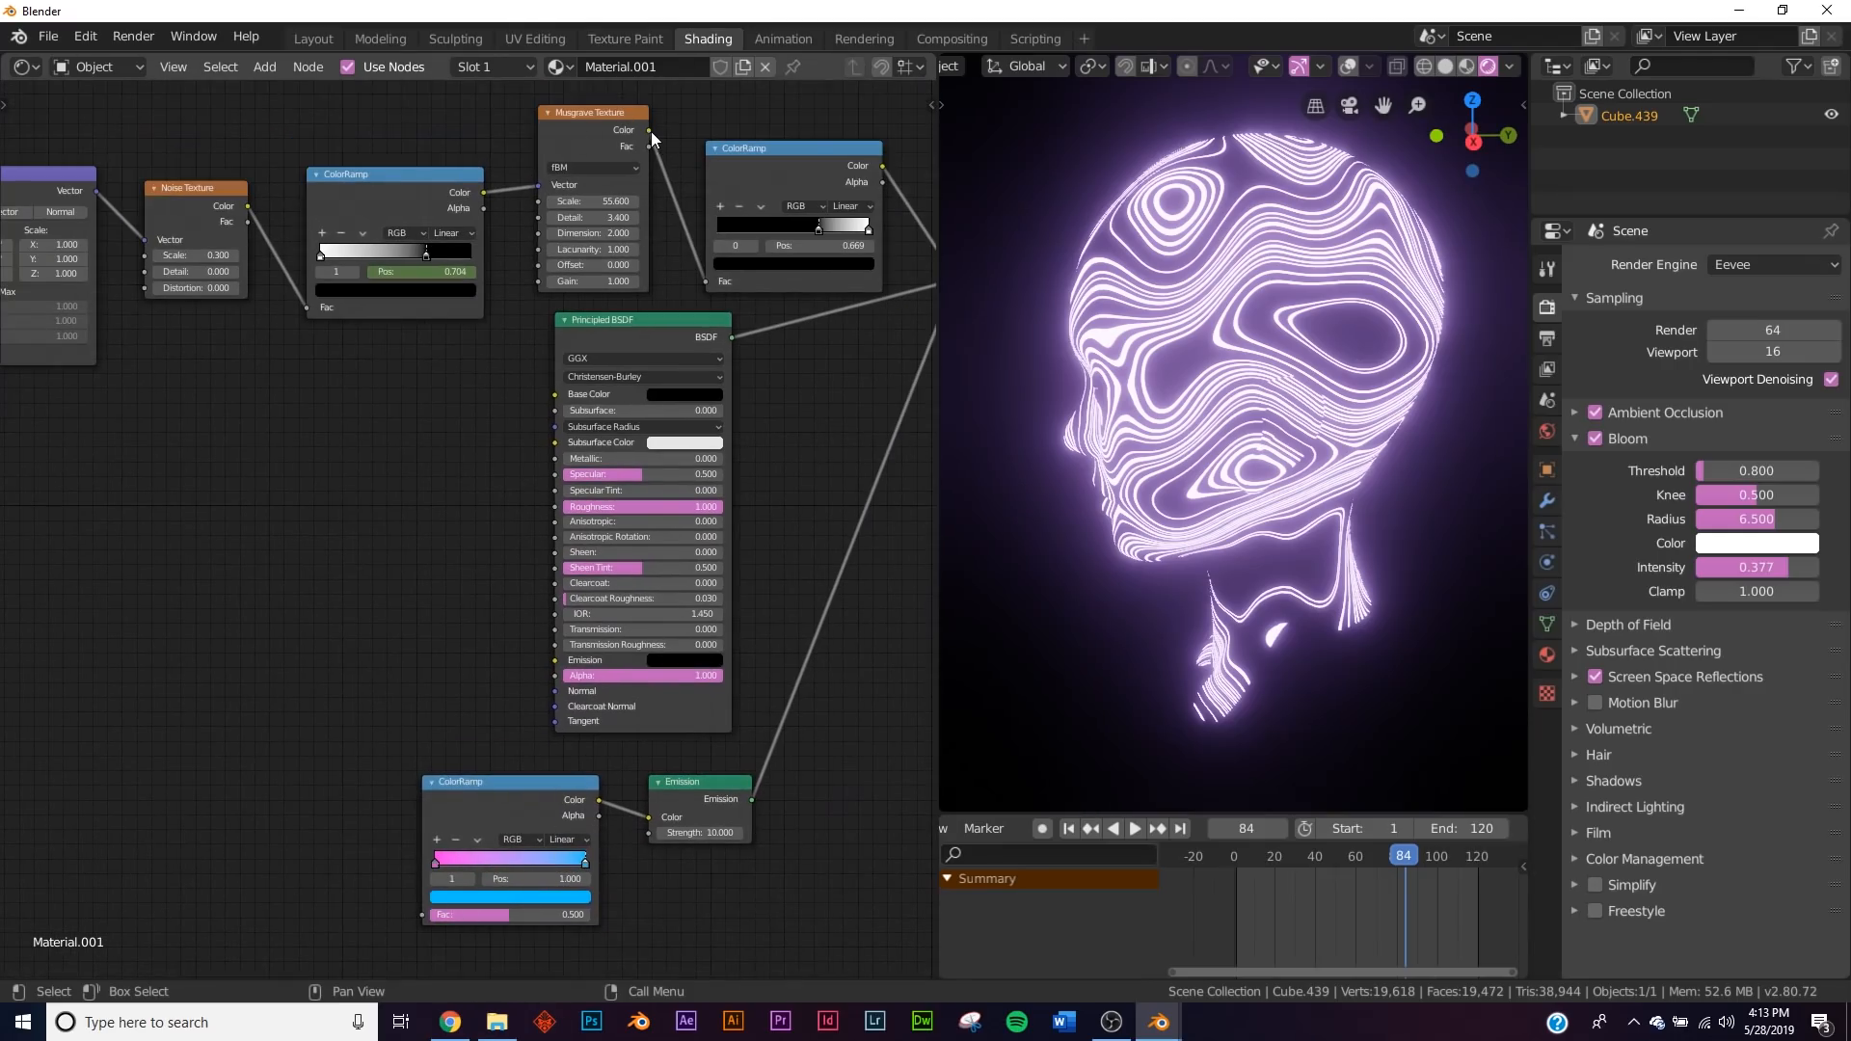
pyautogui.moveTo(651, 131); pyautogui.dragTo(573, 771)
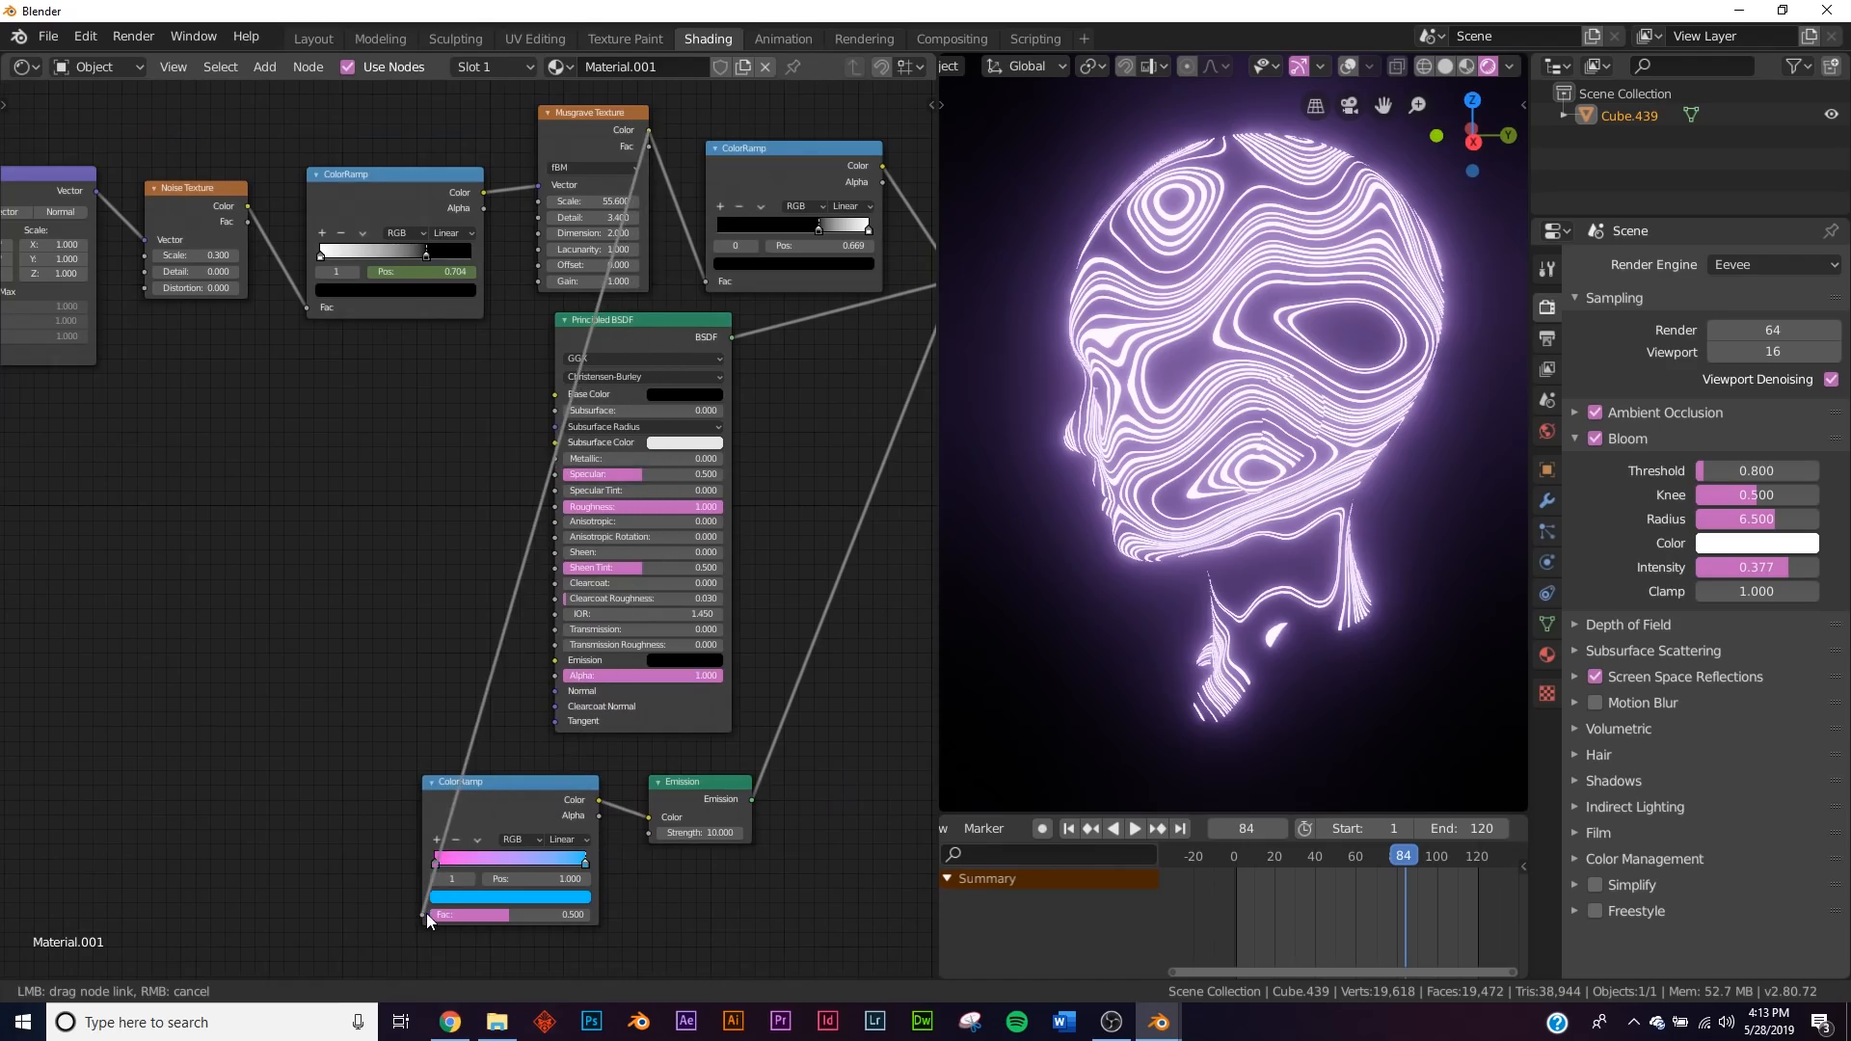
pyautogui.moveTo(426, 912); pyautogui.dragTo(426, 914)
# Slide the pink stop of the emission ColorRamp toward the blue stop.
pyautogui.moveTo(509, 922); pyautogui.dragTo(547, 686, button='middle')
pyautogui.moveTo(1323, 419); pyautogui.dragTo(1343, 361, button='middle')
pyautogui.scroll(4, 1340, 366)
pyautogui.scroll(5, 511, 752)
pyautogui.scroll(2, 502, 754)
pyautogui.moveTo(326, 614); pyautogui.dragTo(587, 617)
pyautogui.moveTo(1516, 518); pyautogui.dragTo(1524, 590, button='middle')
# Switch to the Layout workspace and show the head in rendered shading.
pyautogui.click(332, 43)
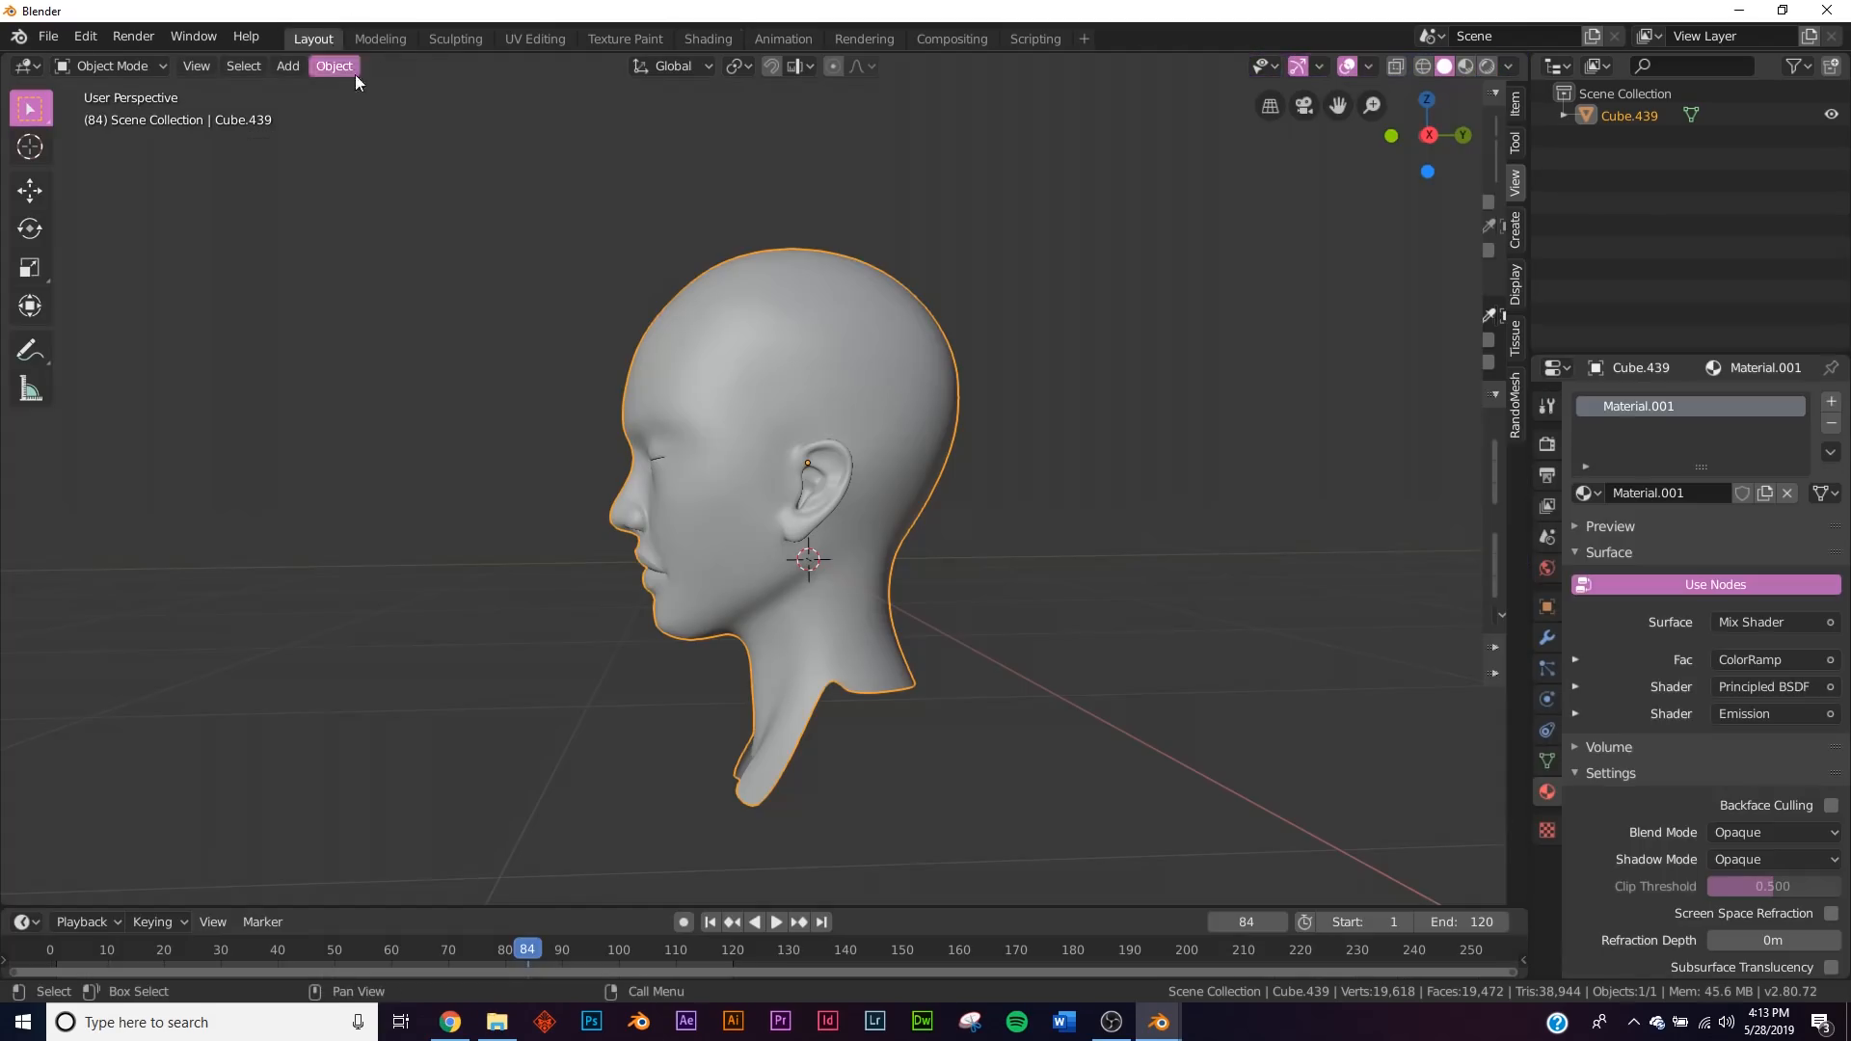
pyautogui.press('z')
pyautogui.press('8')
pyautogui.moveTo(839, 549)
pyautogui.mouseDown(button='middle')
pyautogui.moveTo(958, 542)
pyautogui.moveTo(962, 449)
pyautogui.moveTo(932, 577)
pyautogui.mouseUp(button='middle')
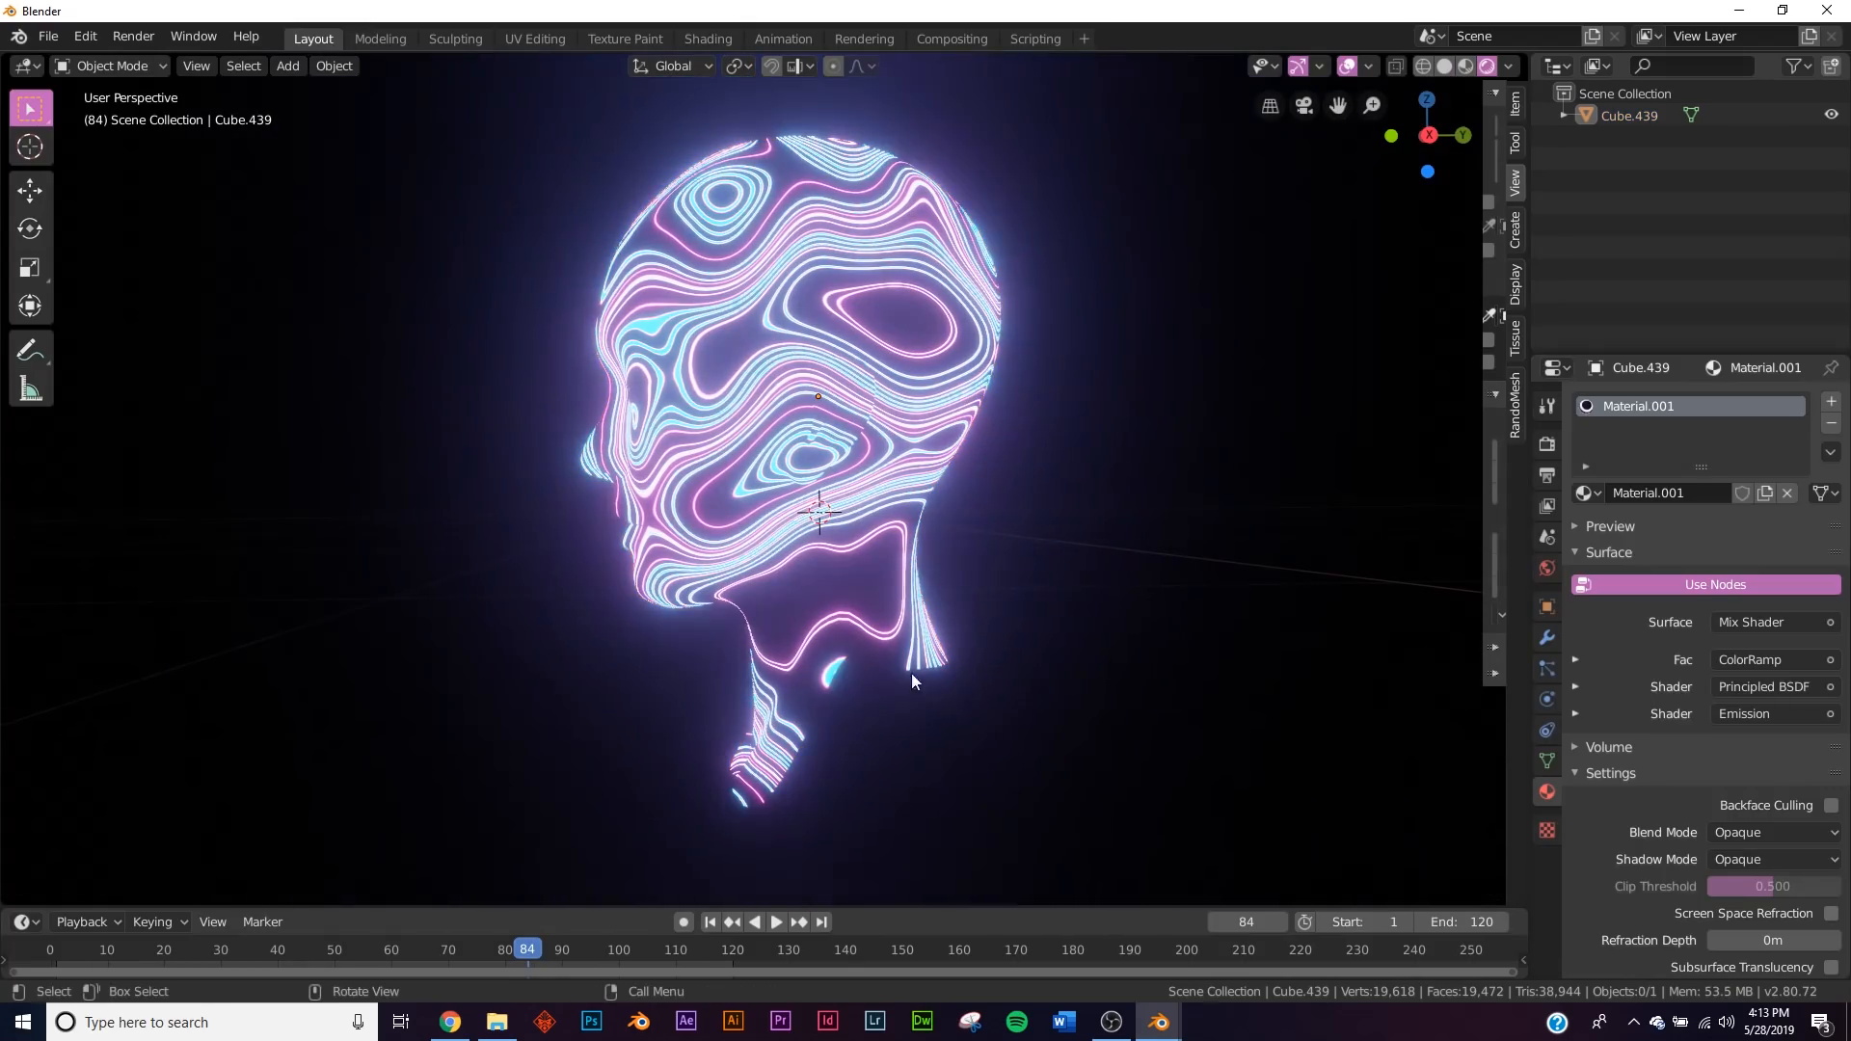
# Play the animation from the first frame in the Layout workspace, scrub through it, and stop playback.
pyautogui.click(710, 922)
pyautogui.press('space')
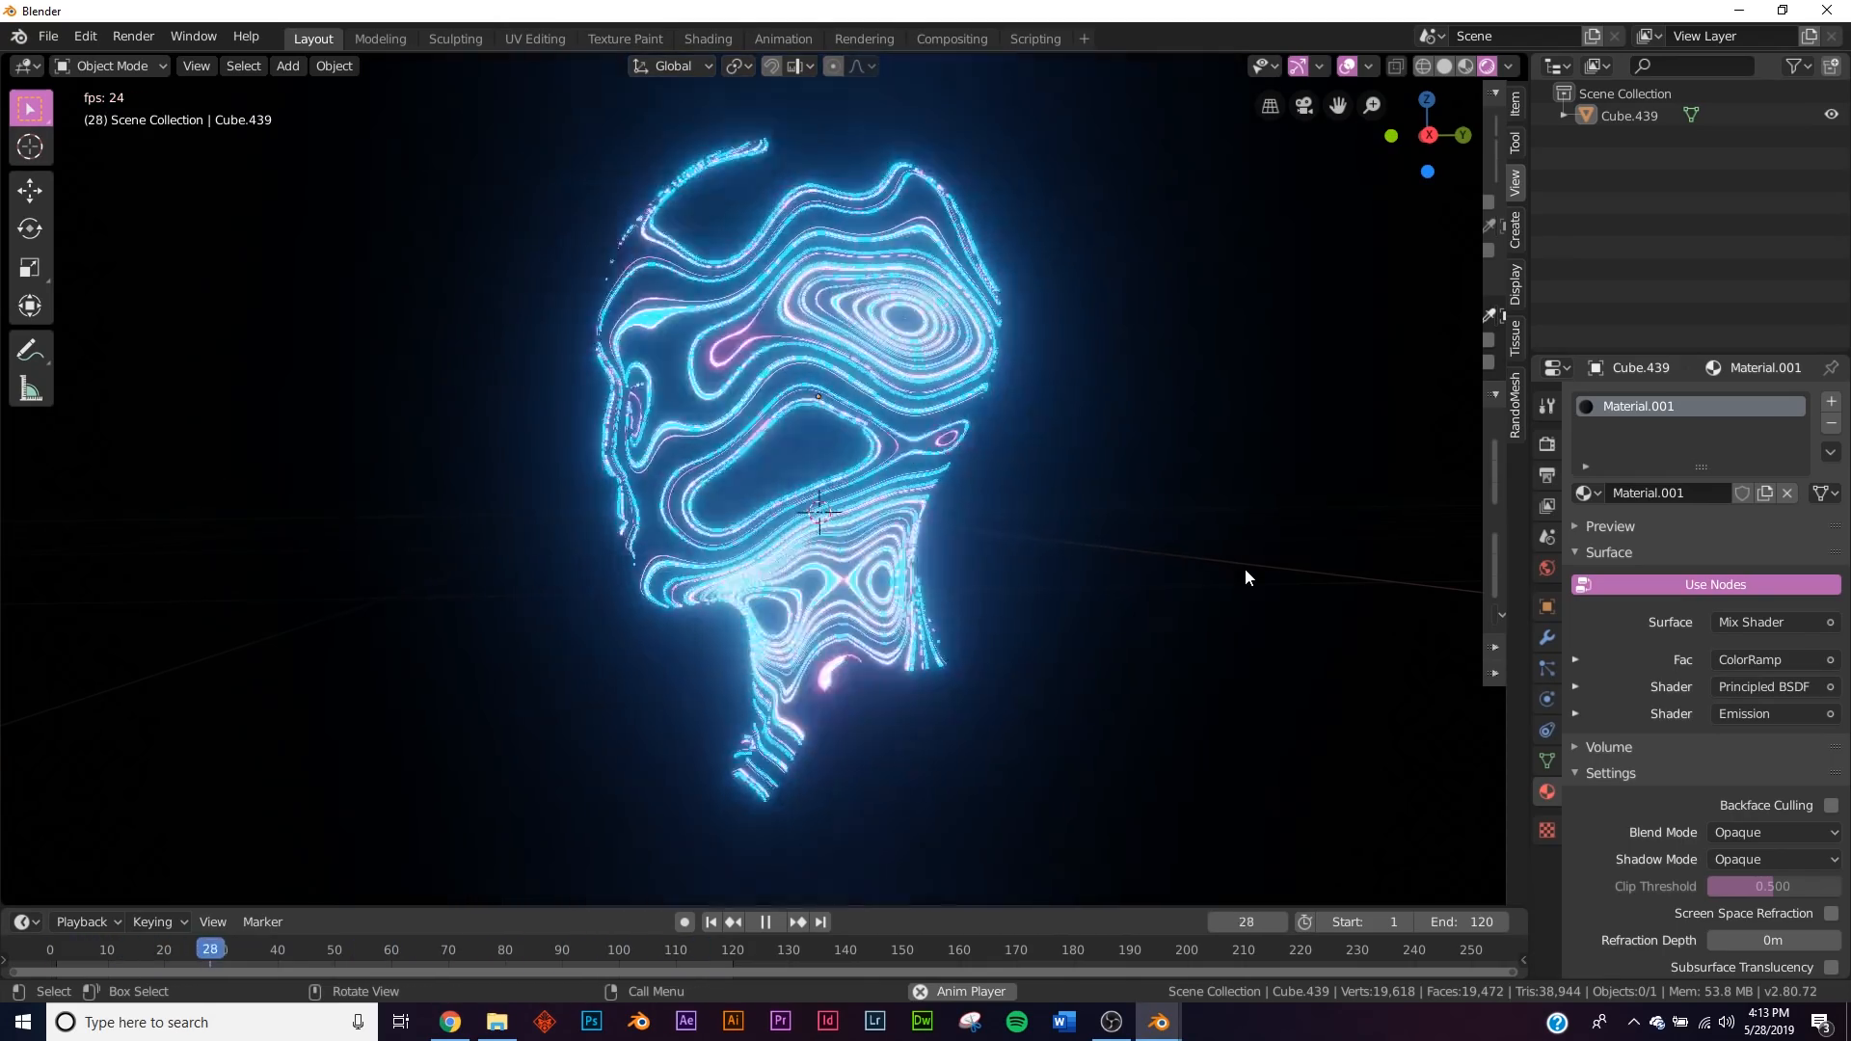
pyautogui.click(326, 972)
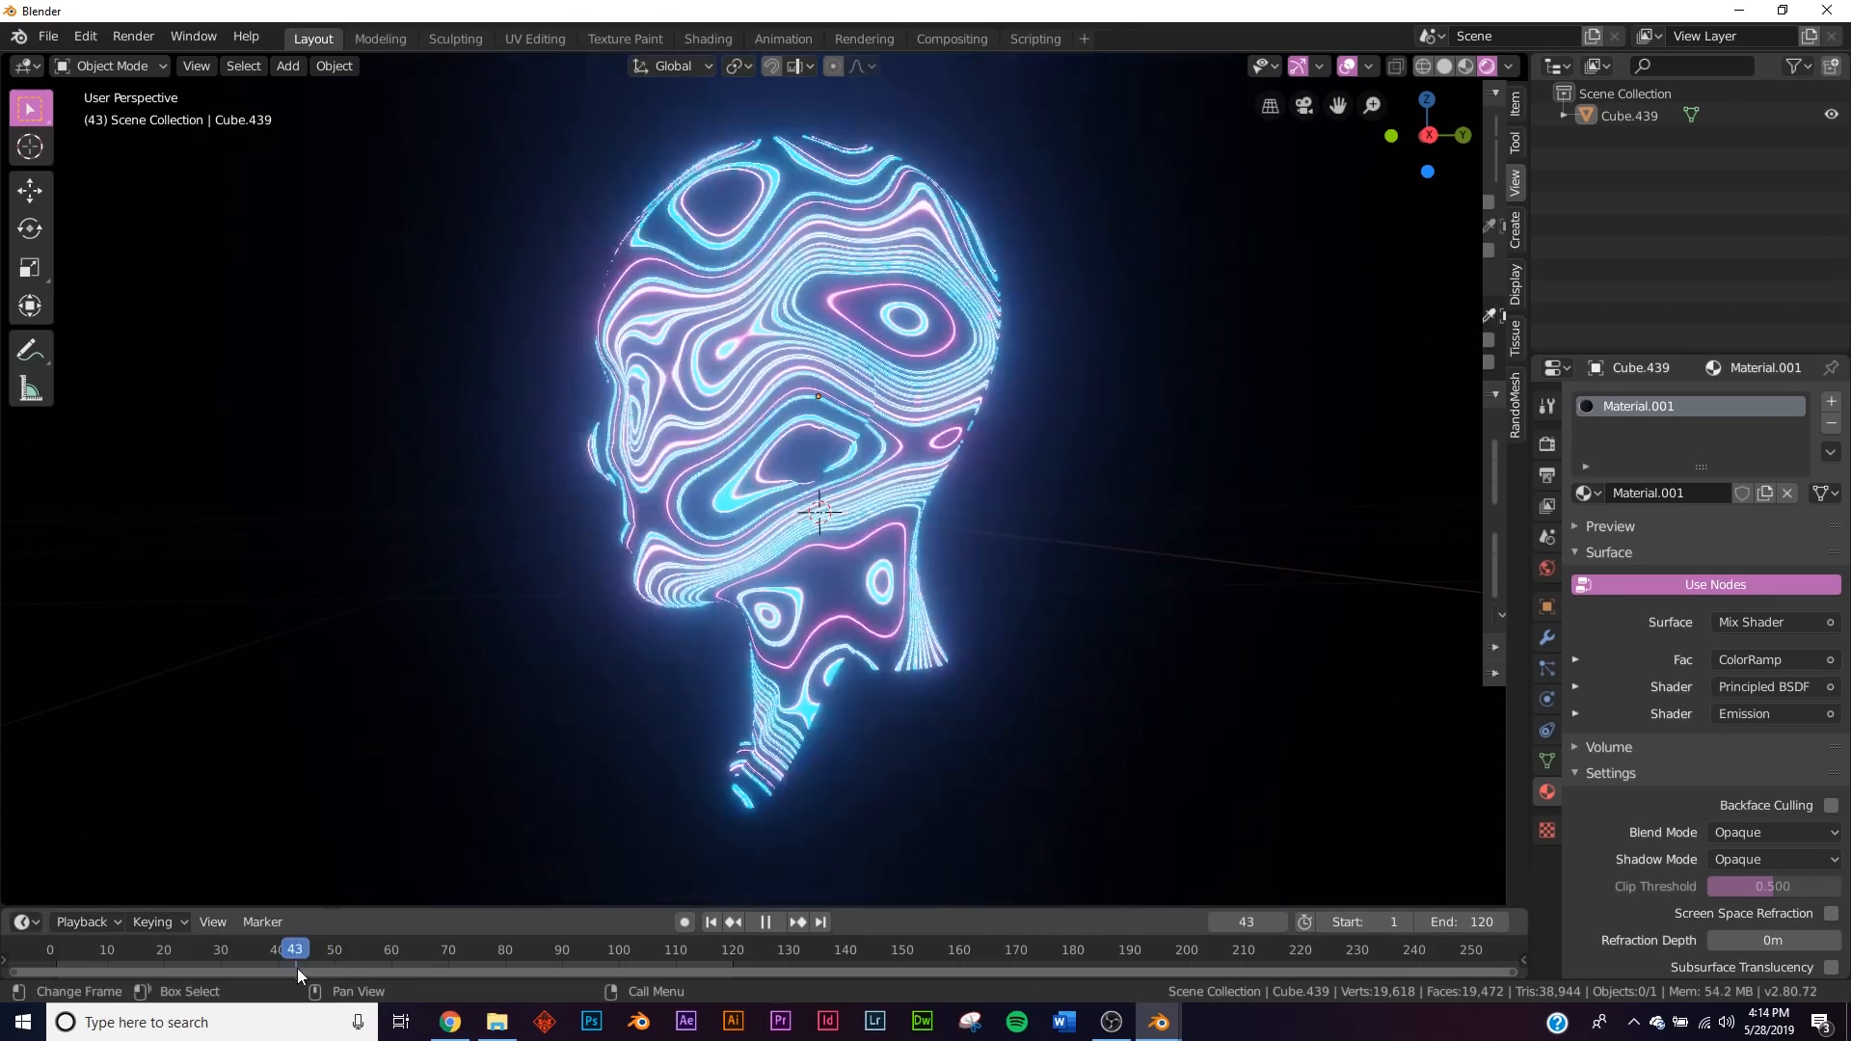
pyautogui.press('space')
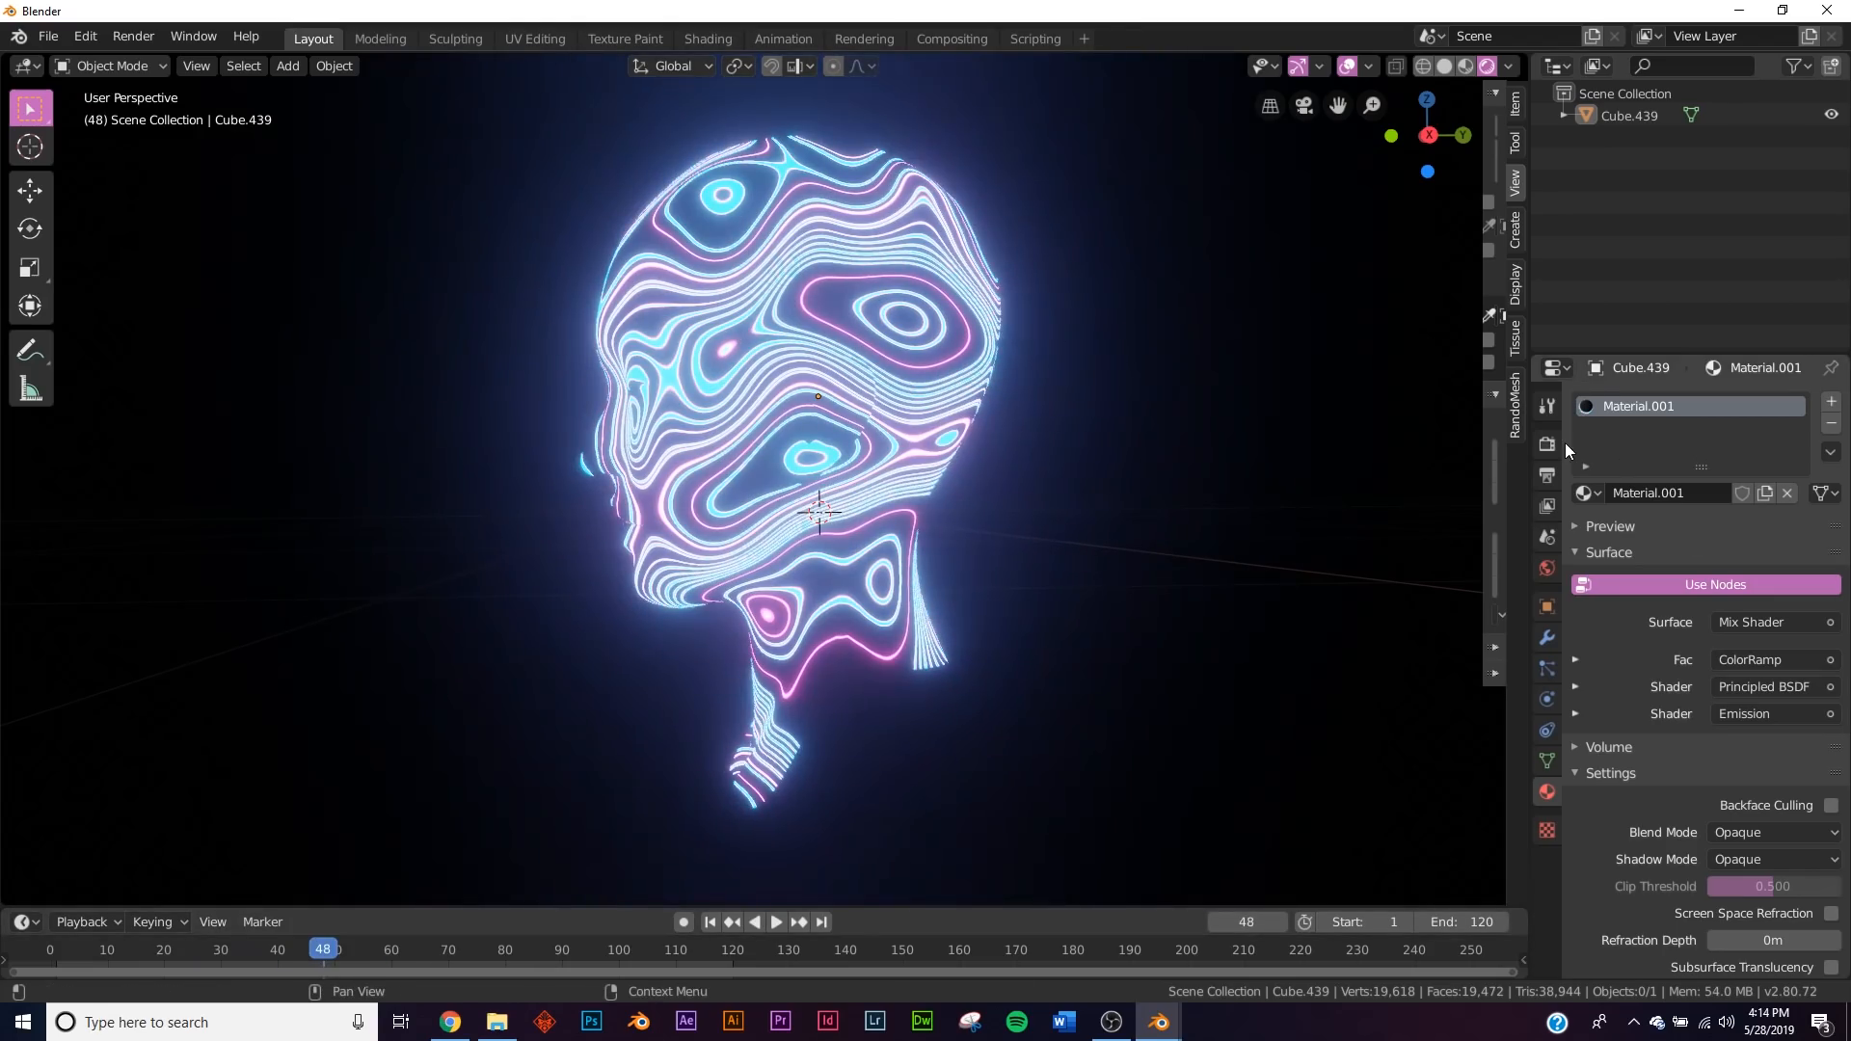
# Set the render output's file format to FFmpeg video.
pyautogui.click(1548, 474)
pyautogui.scroll(-1, 1801, 714)
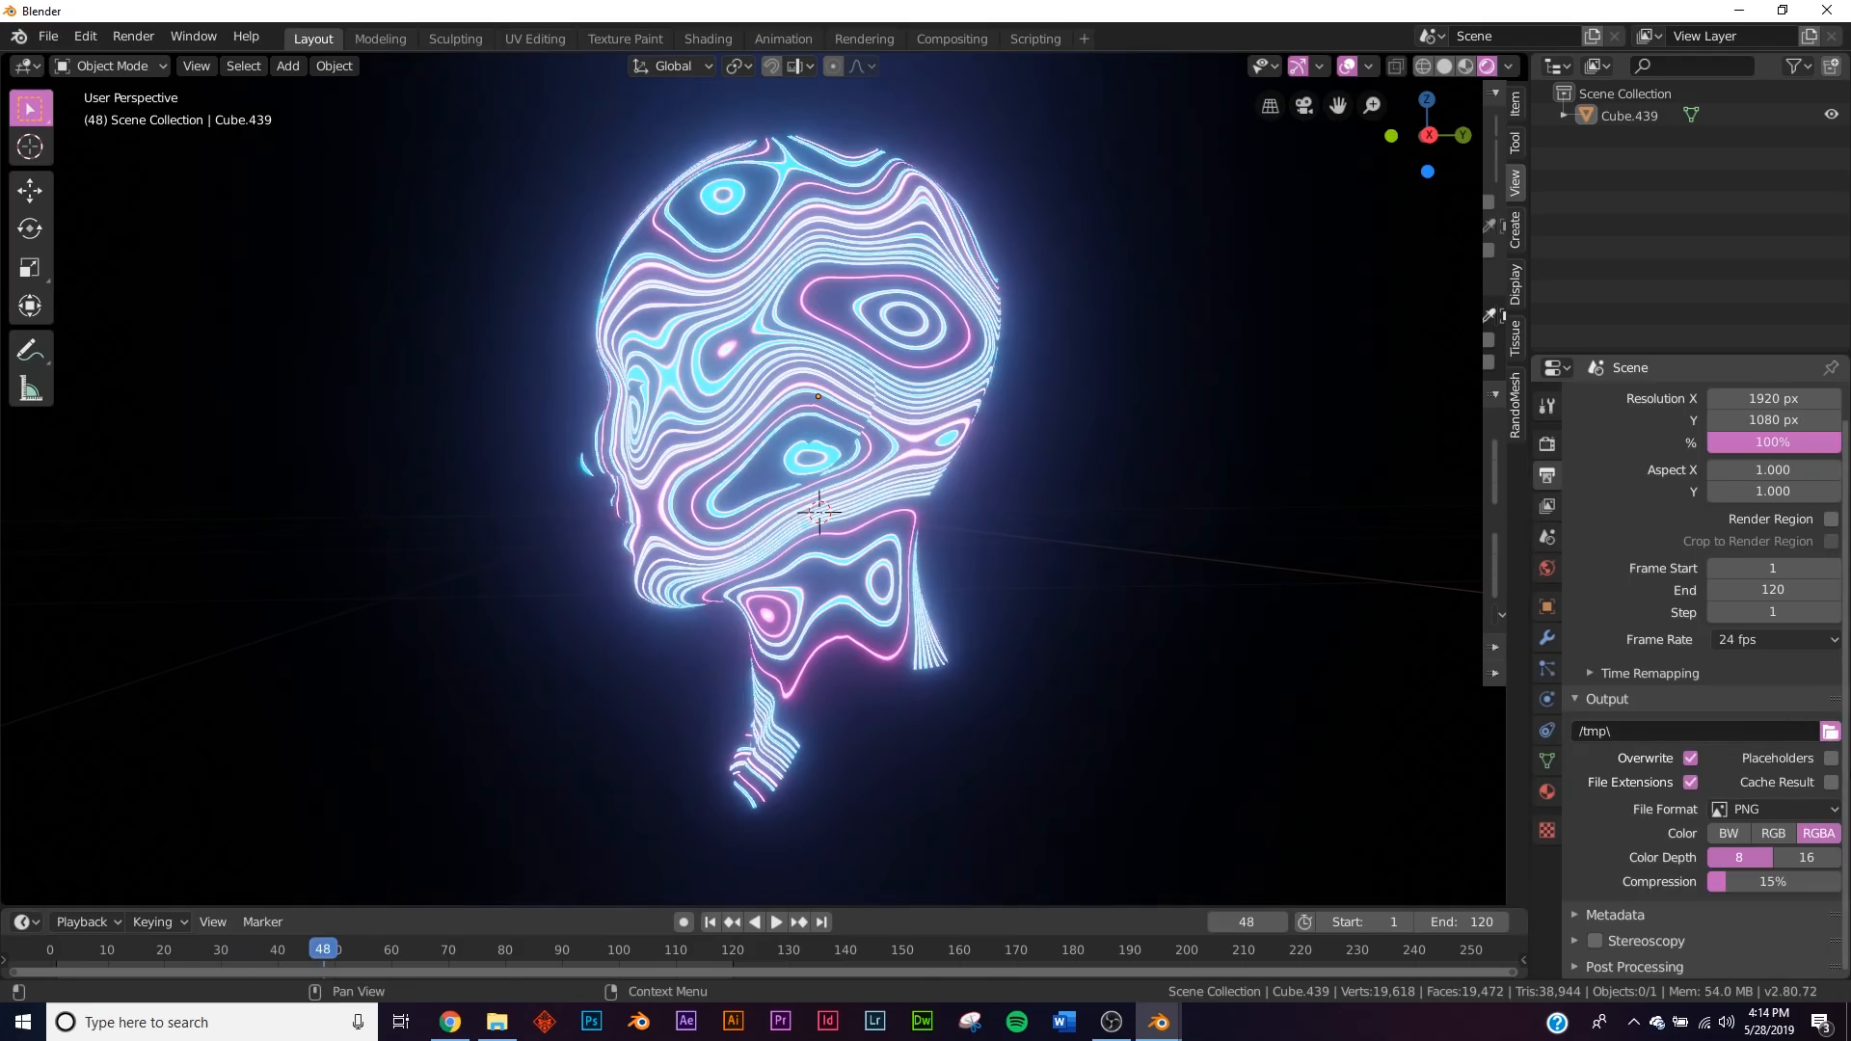
pyautogui.click(1778, 812)
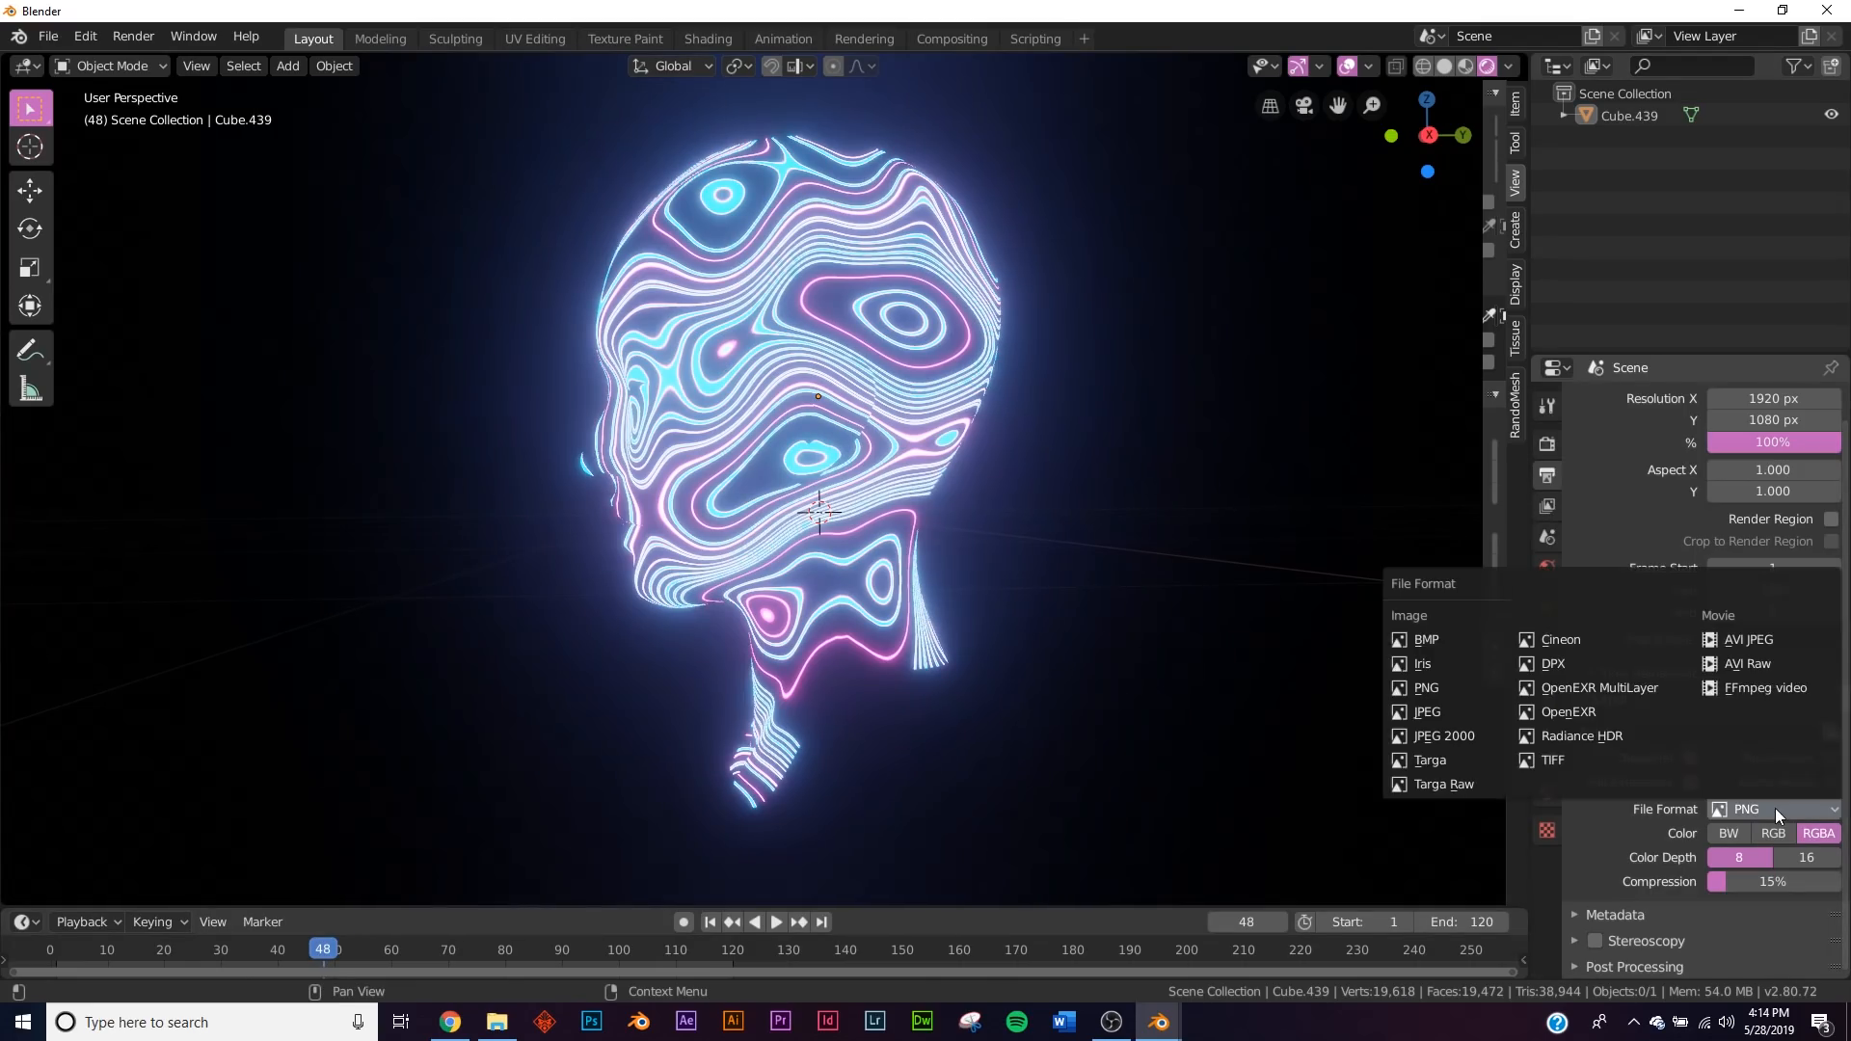
pyautogui.click(1773, 686)
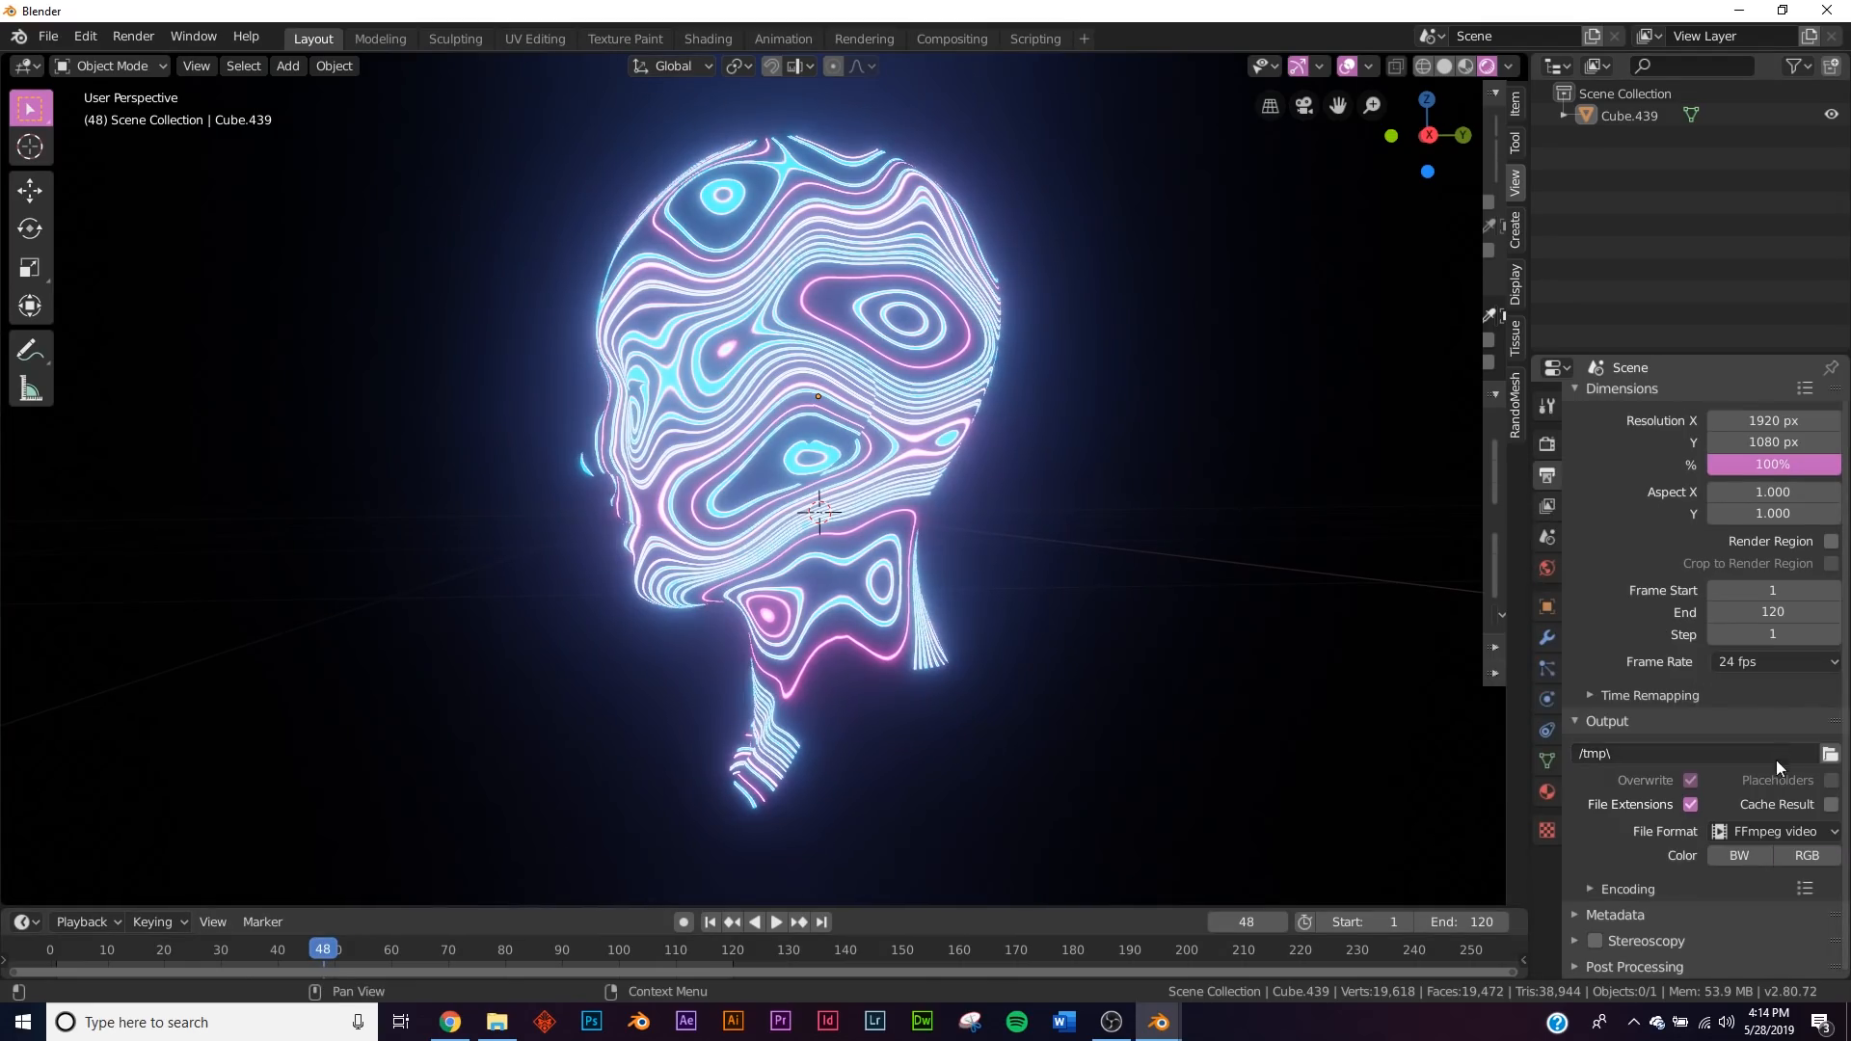
# Set the video encoding container to MPEG-4 and the output quality to High quality.
pyautogui.click(1612, 888)
pyautogui.scroll(-5, 1652, 853)
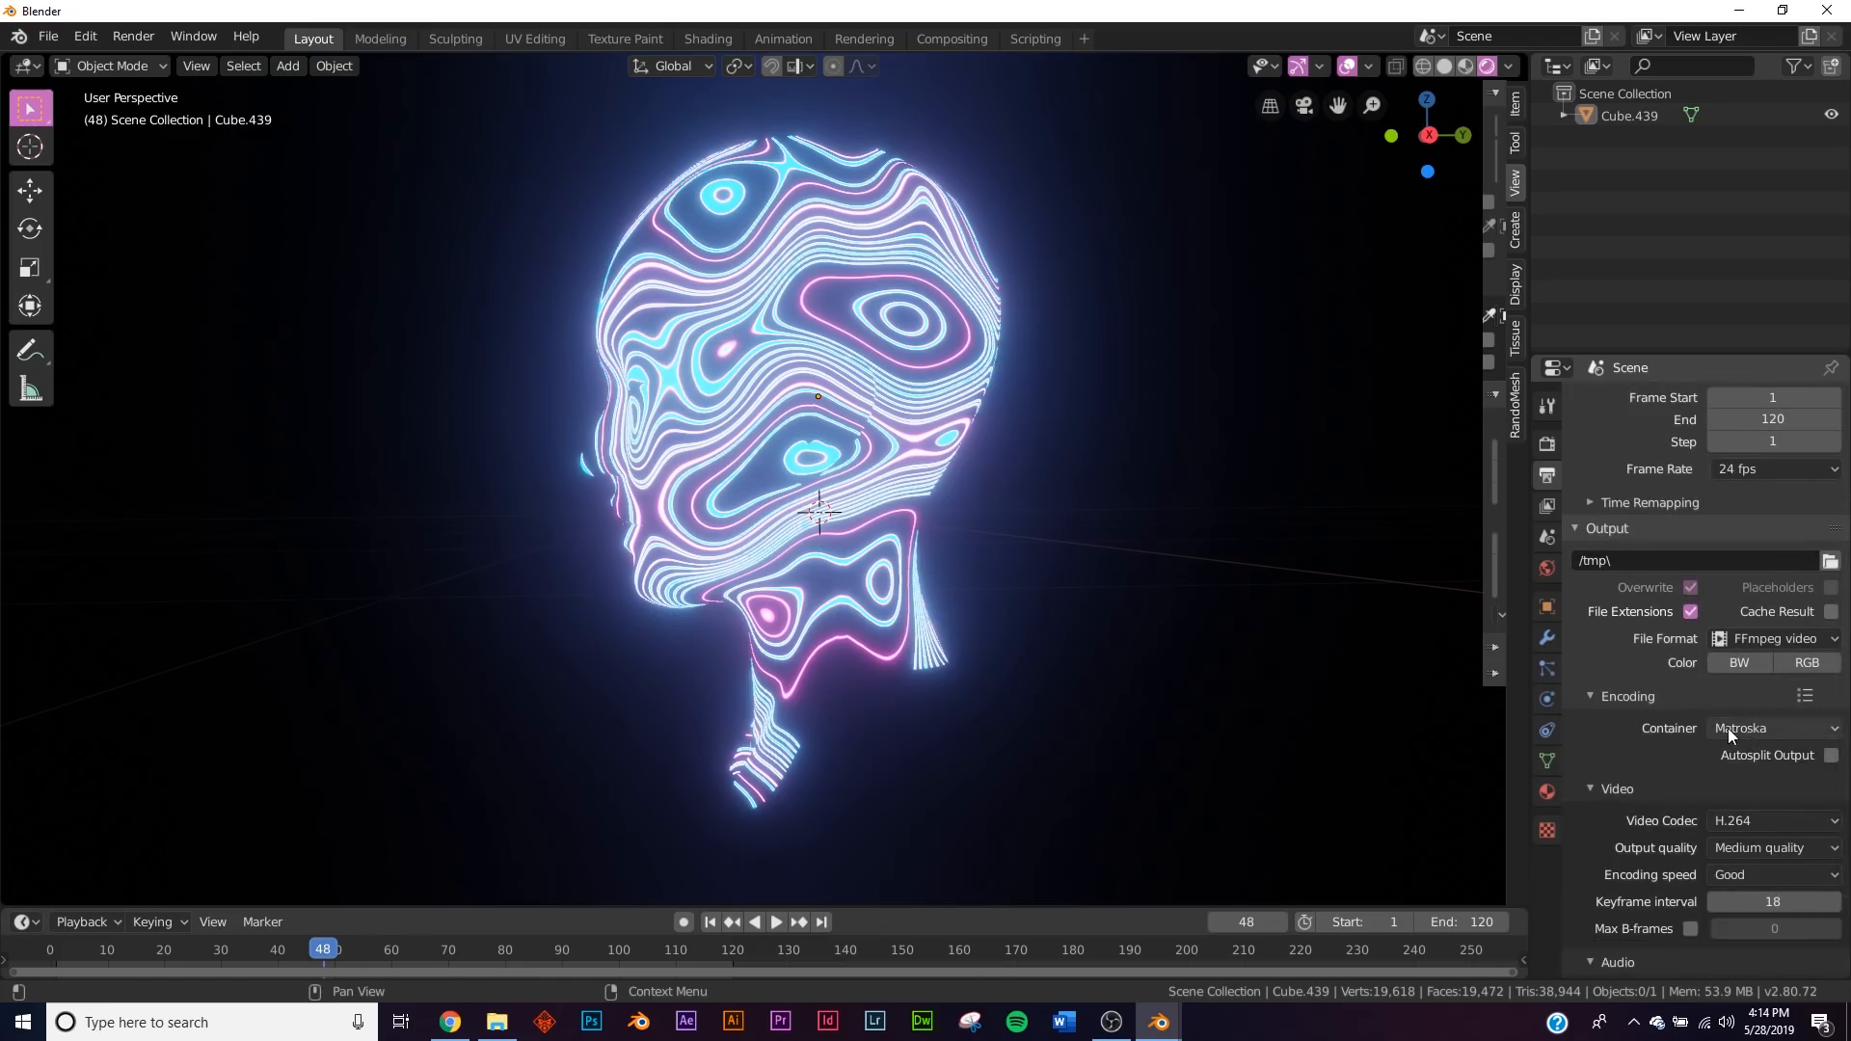
pyautogui.click(1728, 727)
pyautogui.click(1748, 783)
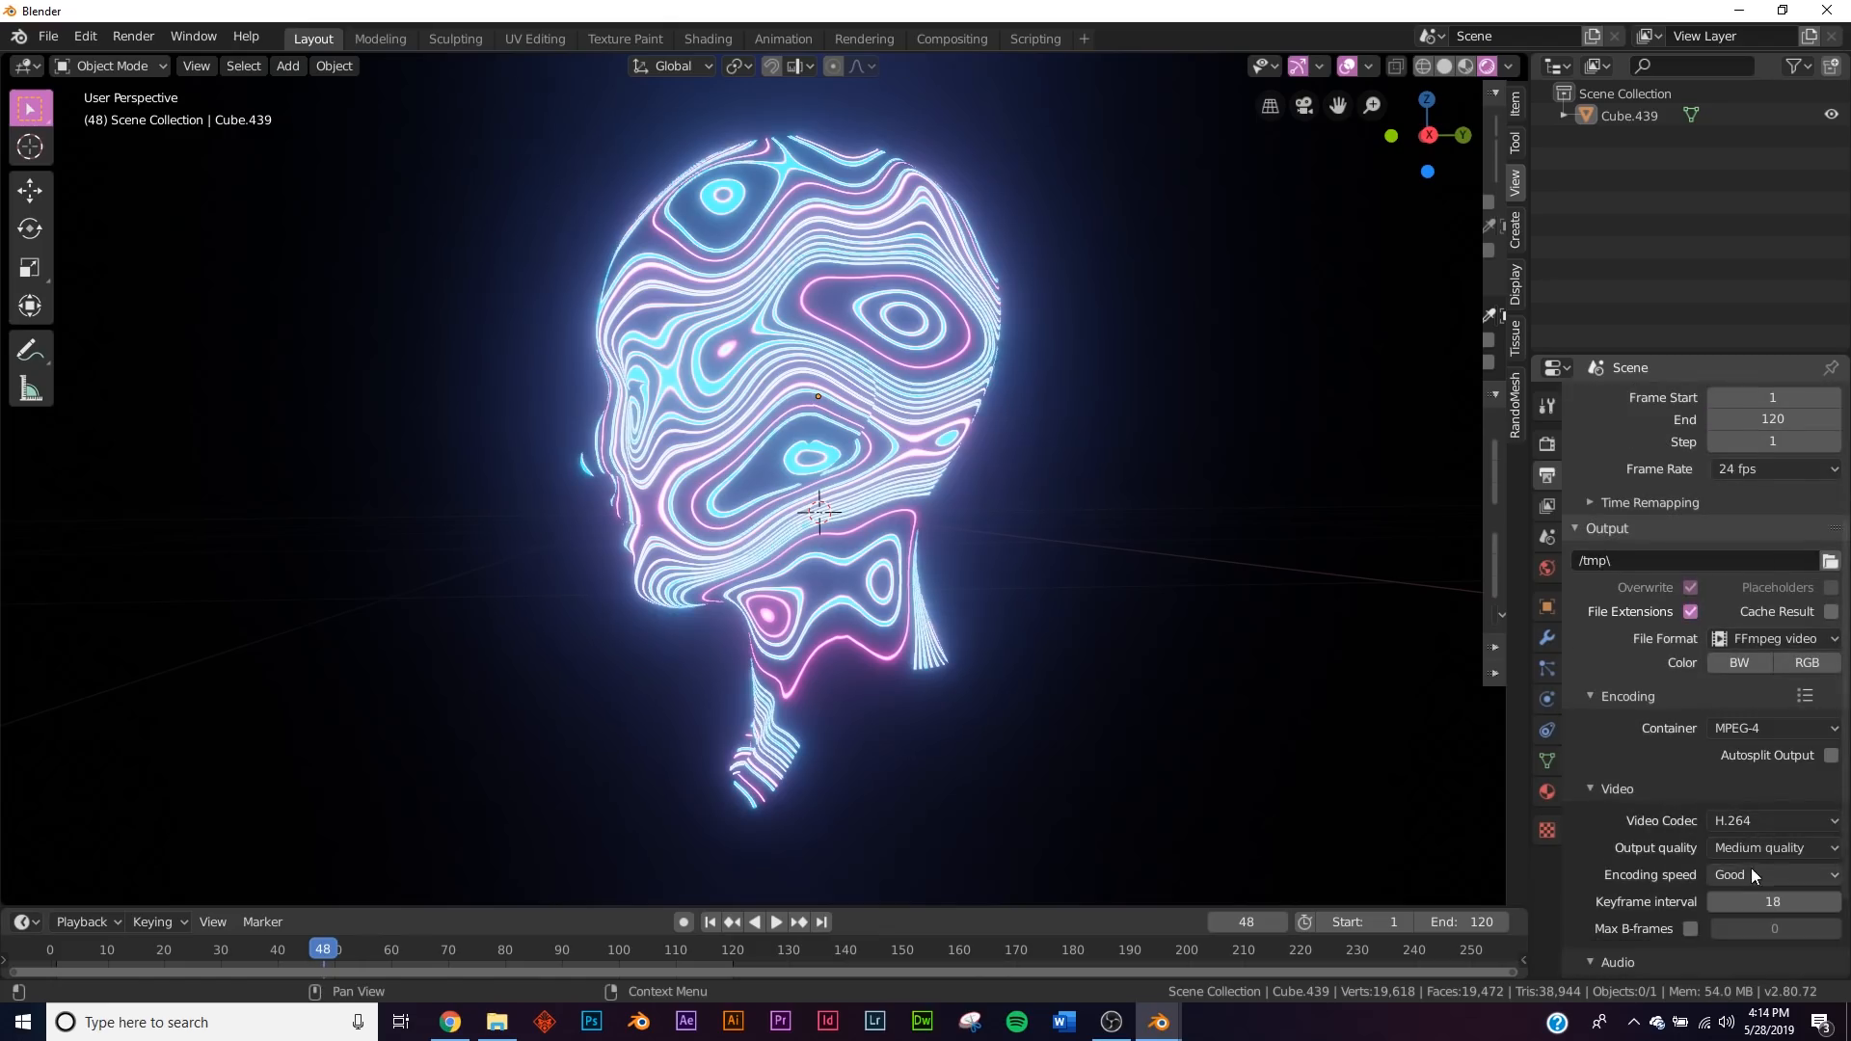
pyautogui.click(1750, 852)
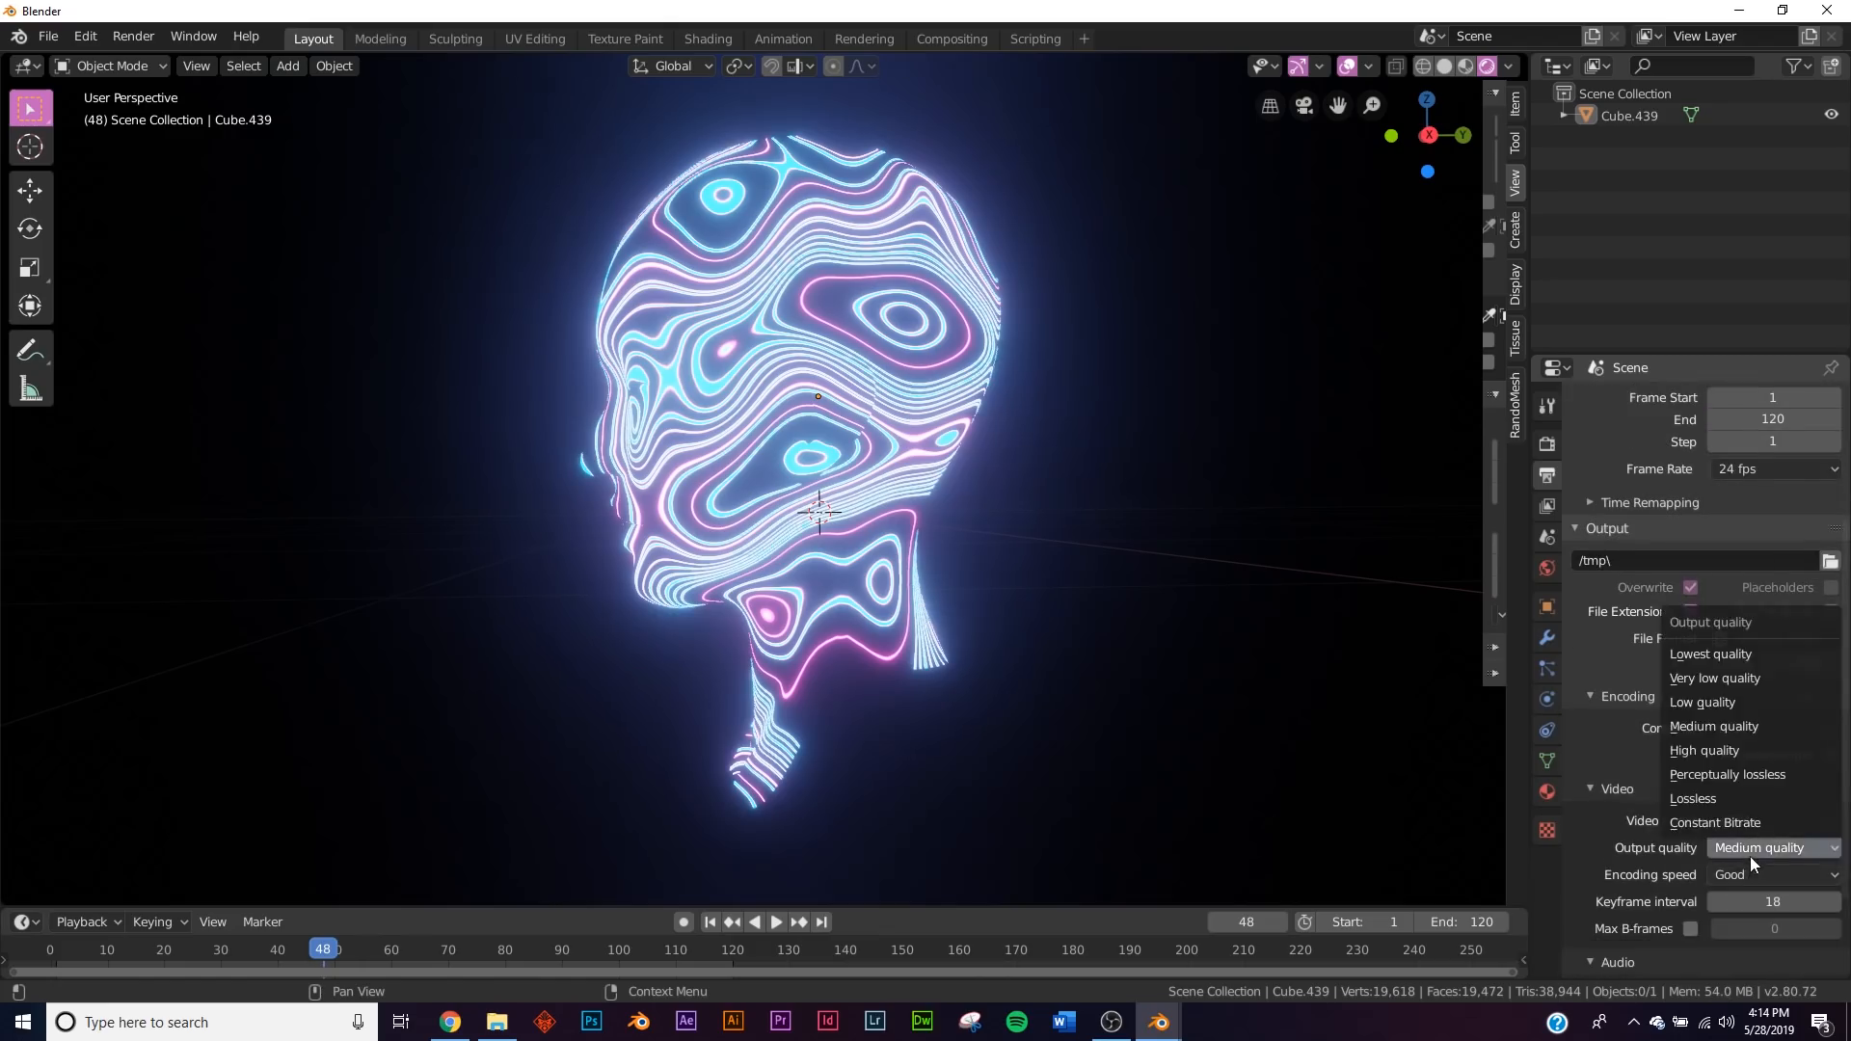
pyautogui.click(1749, 756)
# Open the list of render commands for the scene.
pyautogui.scroll(5, 1754, 771)
pyautogui.click(120, 39)
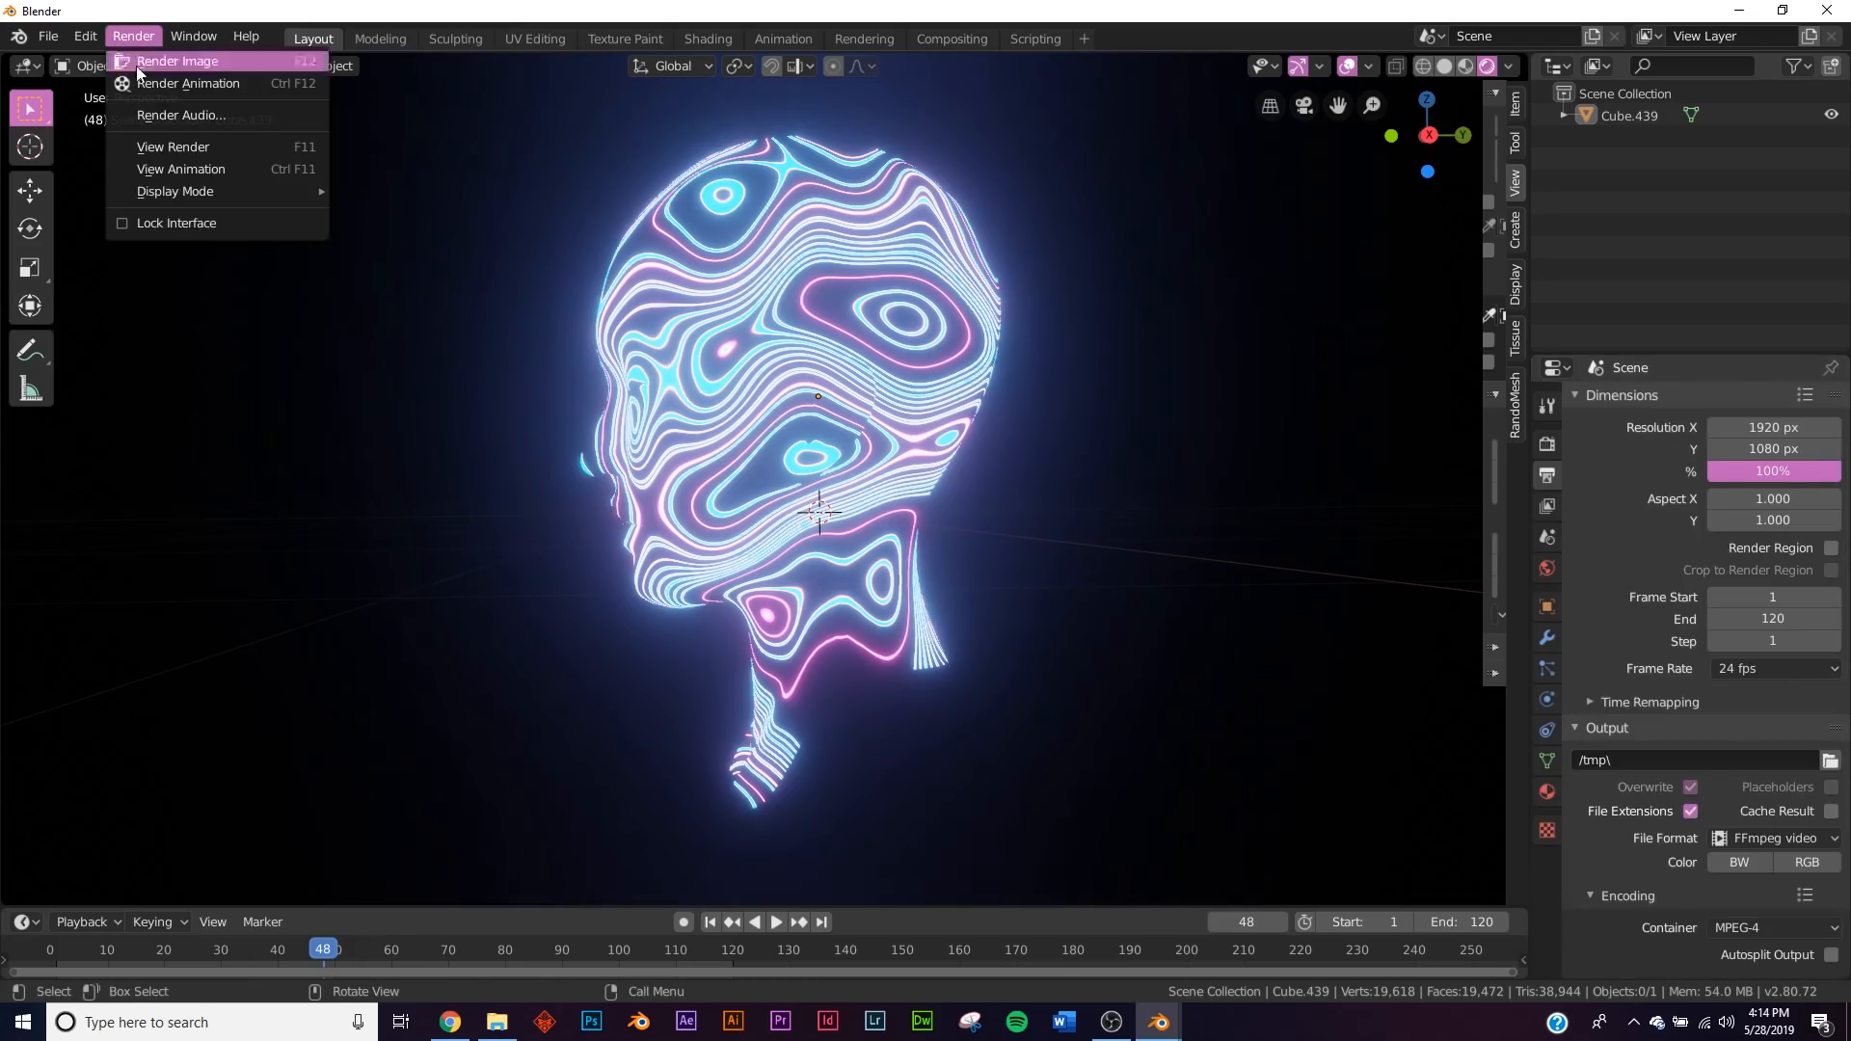